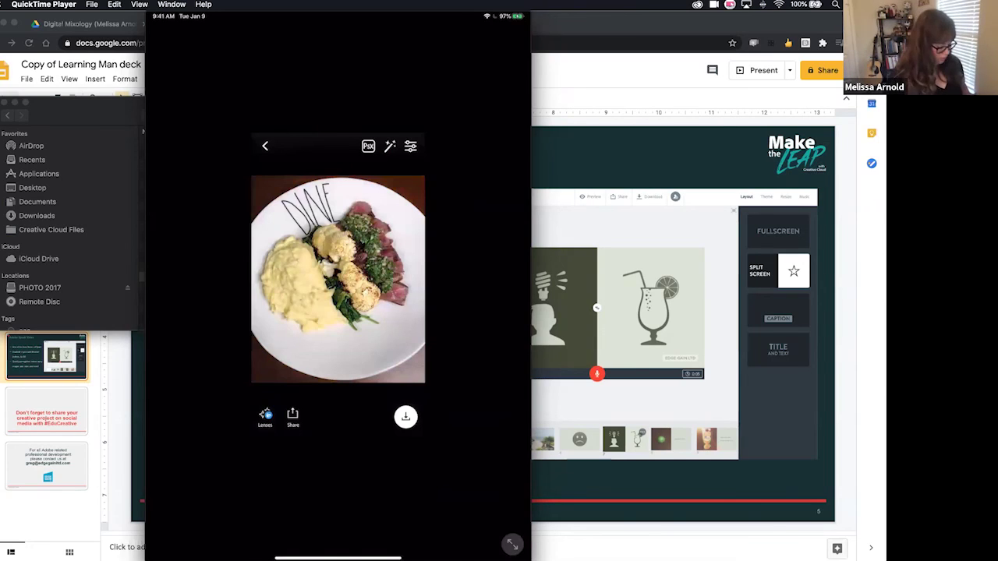
Try the Food lens on the dinner plate photo, and leave the photo without saving the changes.
{"action": "left_click", "coordinate": [265, 417]}
{"action": "scroll", "coordinate": [338, 417], "scroll_direction": "right", "scroll_amount": 10}
{"action": "scroll", "coordinate": [339, 417], "scroll_direction": "right", "scroll_amount": 10}
{"action": "scroll", "coordinate": [338, 417], "scroll_direction": "right", "scroll_amount": 10}
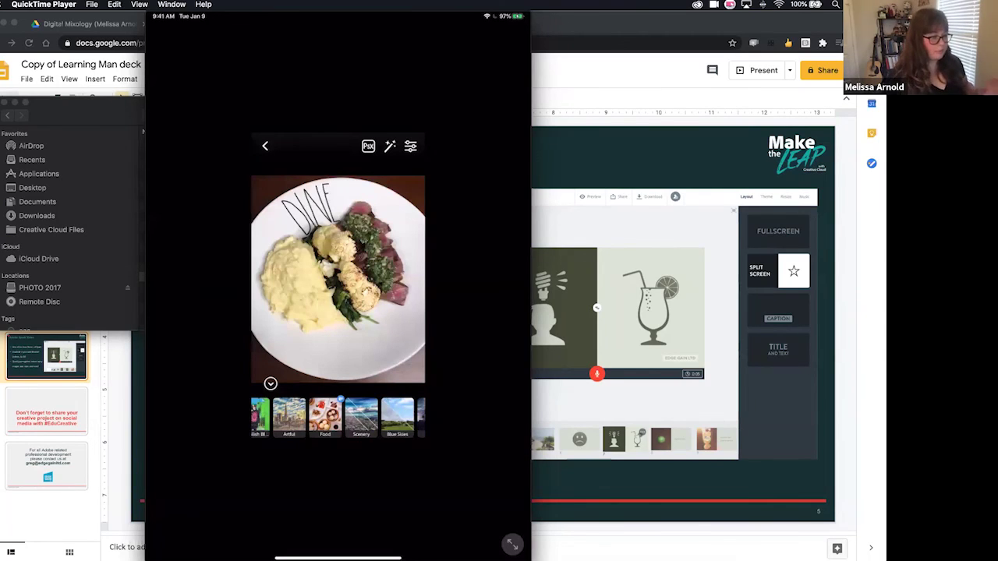
{"action": "left_click", "coordinate": [325, 417]}
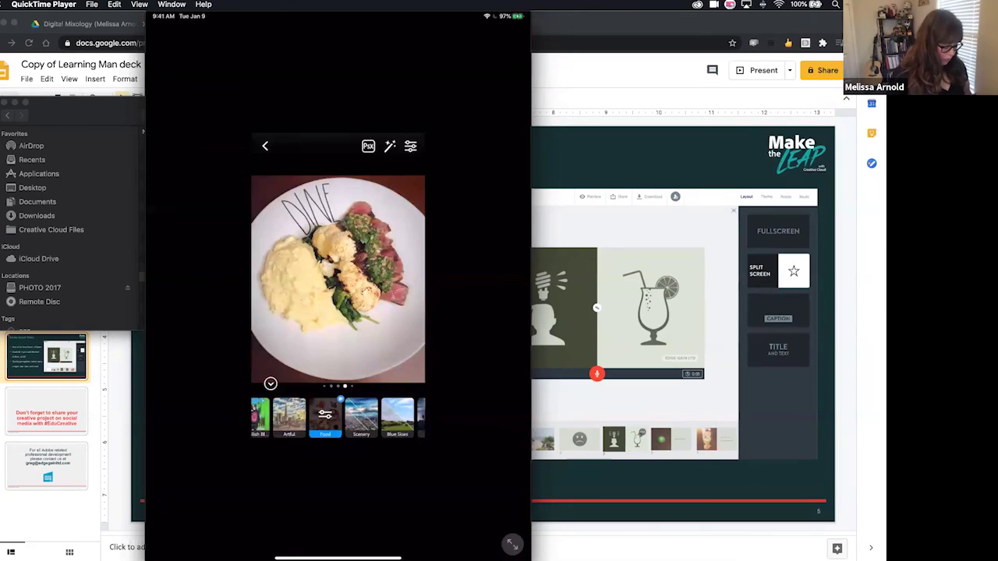
{"action": "left_click", "coordinate": [270, 383]}
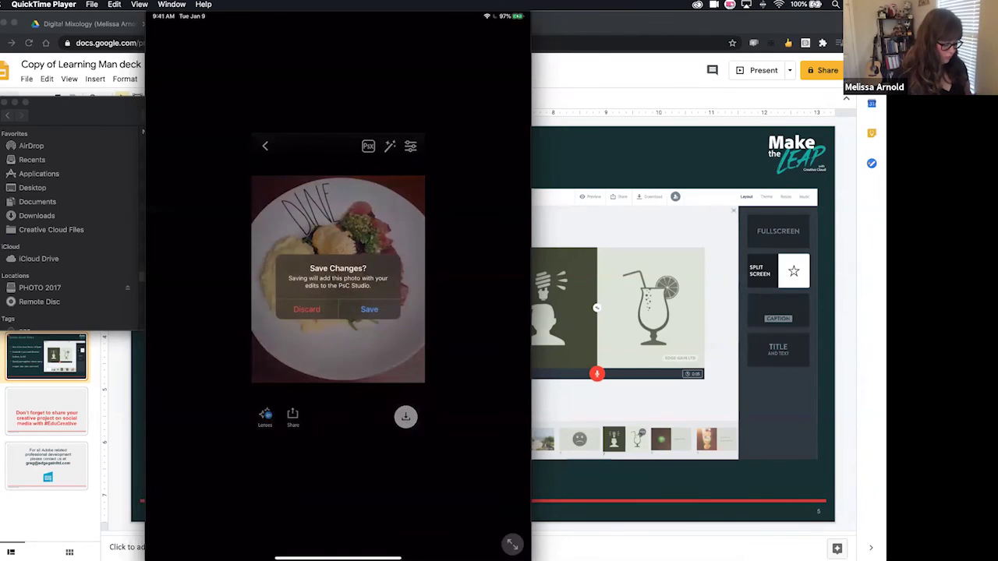
{"action": "left_click", "coordinate": [306, 309]}
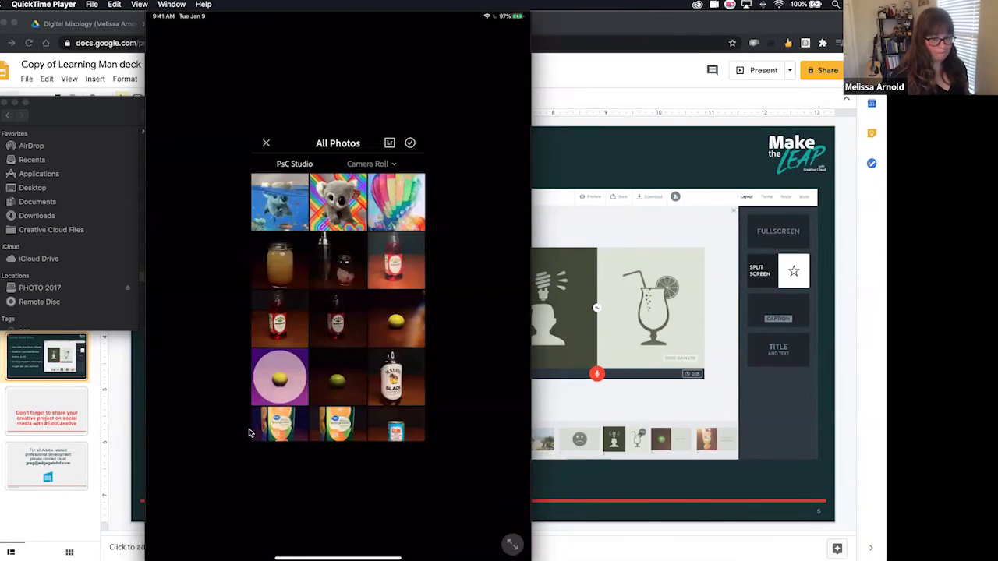
Close the mirrored tablet's movie recording window and switch to Adobe Lightroom.
{"action": "mouse_move", "coordinate": [509, 555]}
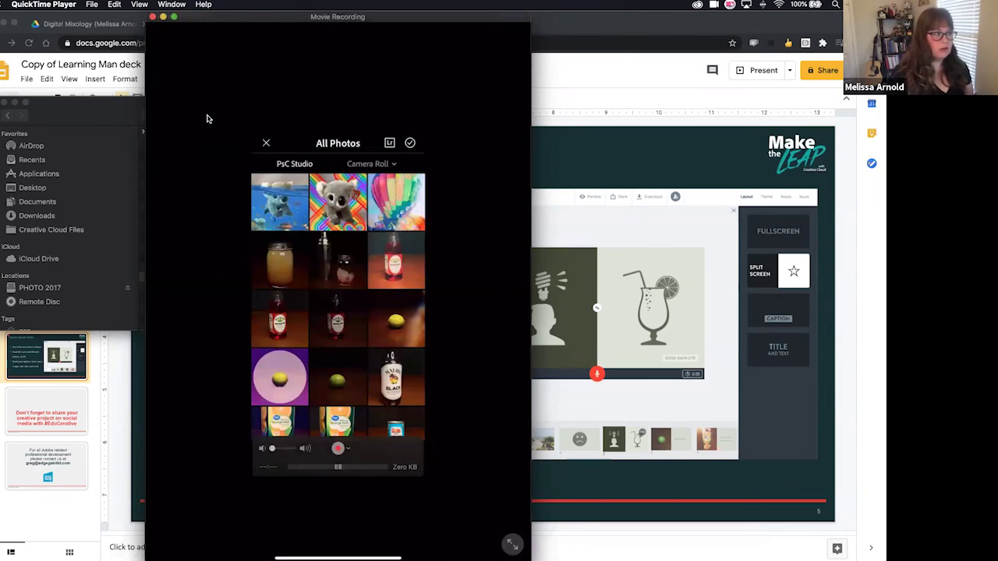
{"action": "left_click", "coordinate": [156, 16]}
{"action": "left_click", "coordinate": [503, 105]}
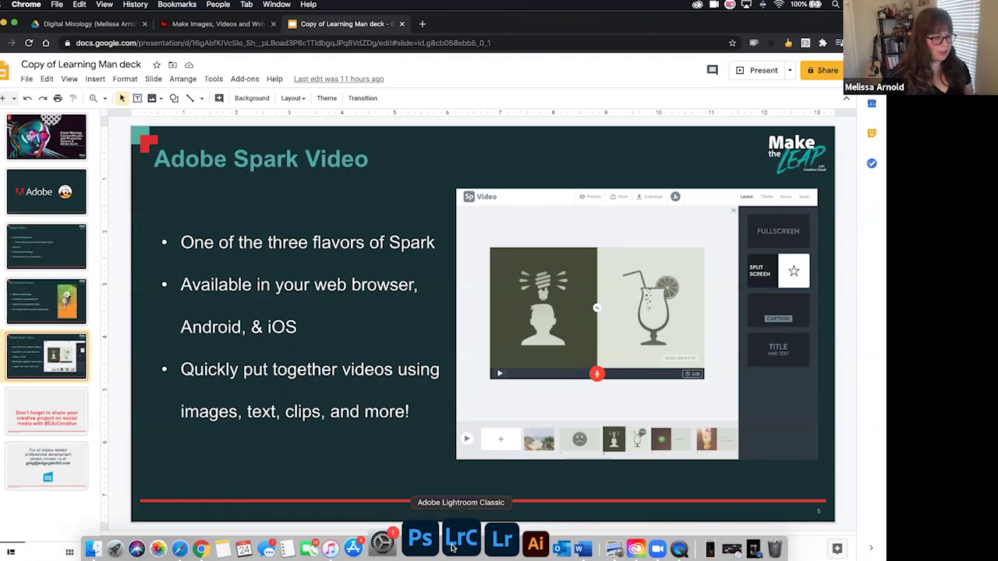
{"action": "left_click", "coordinate": [478, 550]}
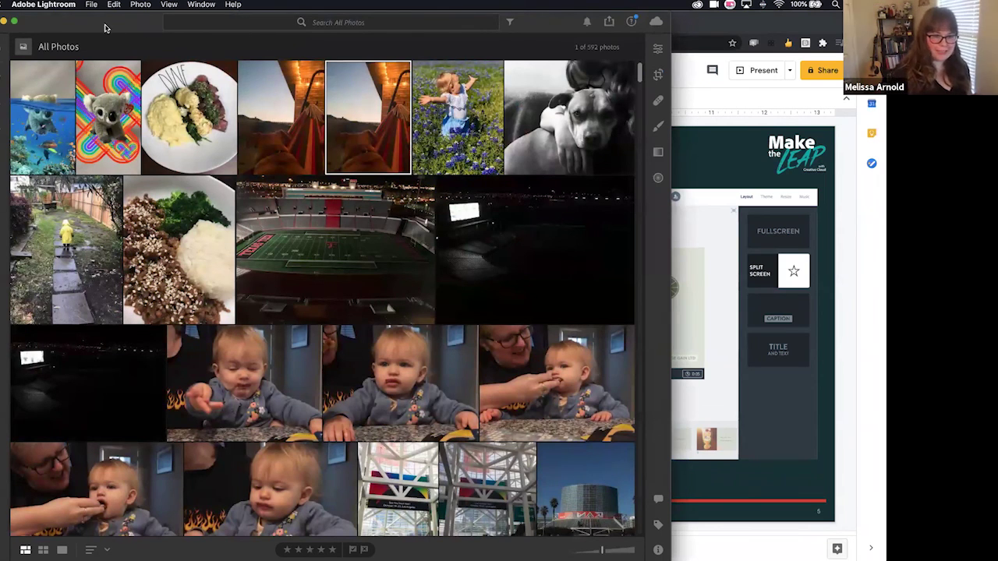
View the underwater koala and rainbow koala photos at full size, and widen the window to show the editing controls.
{"action": "double_click", "coordinate": [37, 124]}
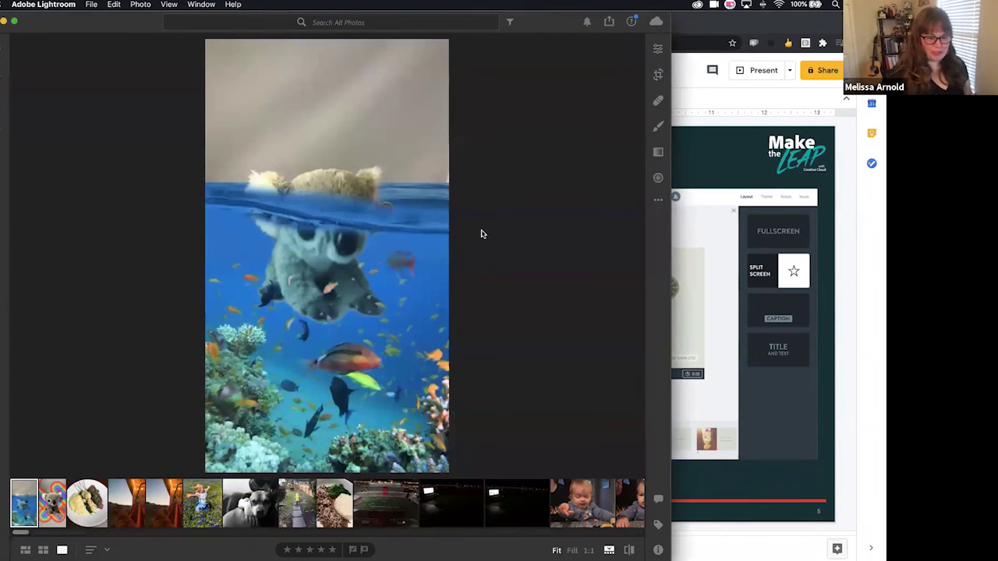
{"action": "left_click", "coordinate": [54, 512]}
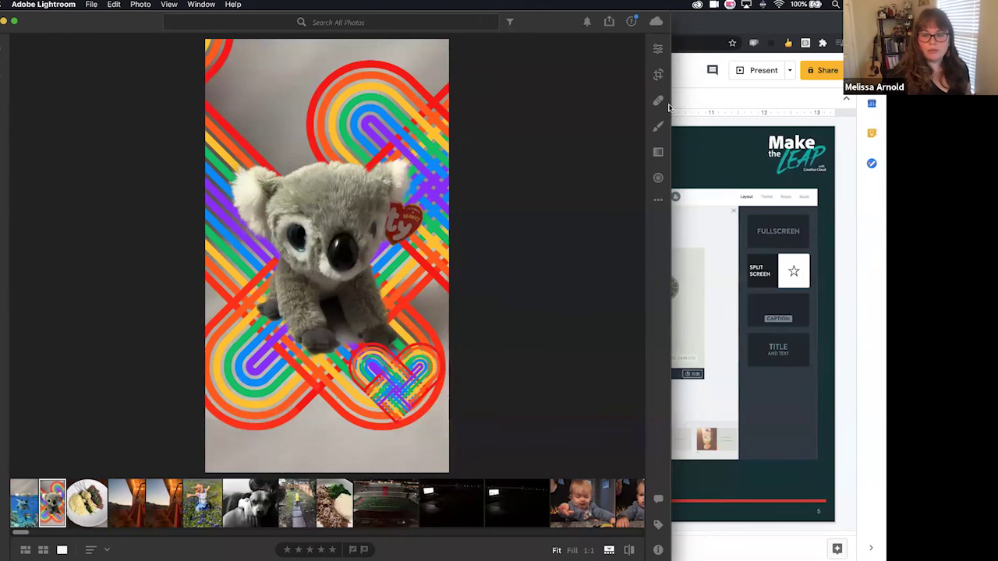
{"action": "left_click_drag", "start_coordinate": [671, 107], "coordinate": [851, 103]}
{"action": "key", "text": "e"}
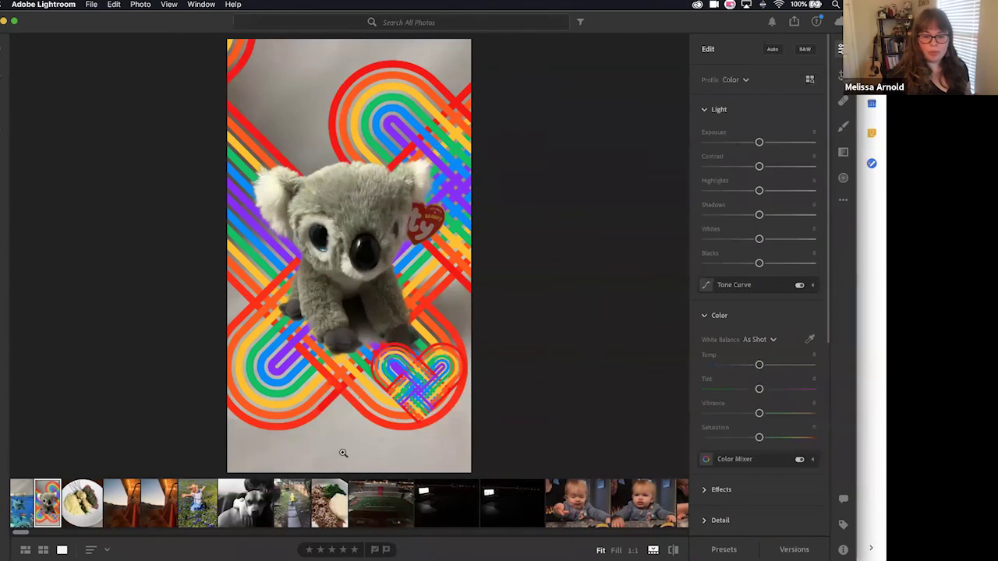
Open the photo of the toddler among bluebonnets and set contrast to +40, highlights to +18 and blacks to +4.
{"action": "left_click", "coordinate": [207, 497]}
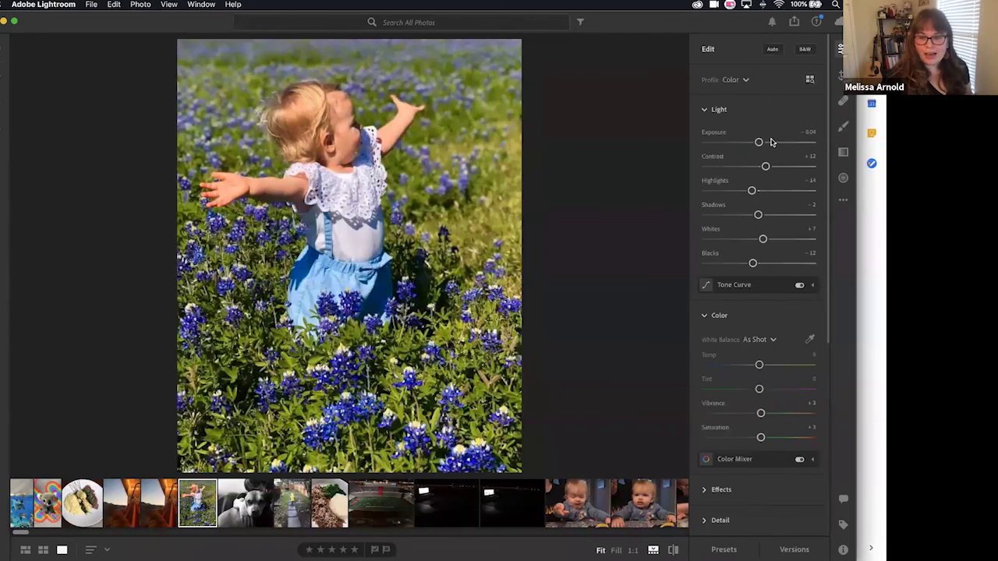
{"action": "left_click_drag", "start_coordinate": [766, 168], "coordinate": [769, 193]}
{"action": "mouse_move", "coordinate": [752, 263]}
{"action": "left_mouse_down"}
{"action": "mouse_move", "coordinate": [745, 265]}
{"action": "mouse_move", "coordinate": [762, 267]}
{"action": "left_mouse_up"}
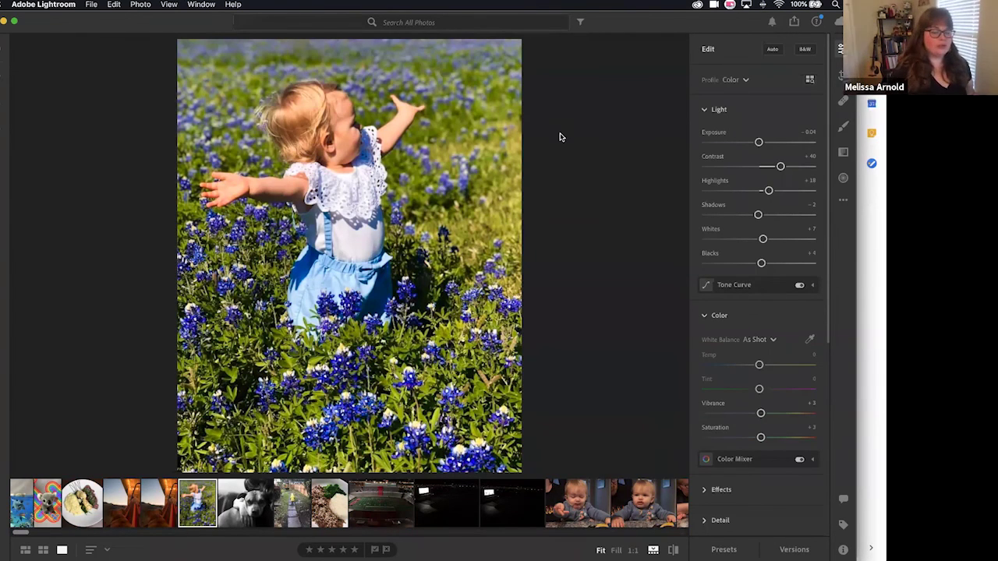
Switch to Chrome and search Google for Adobe Lightroom in a new browser tab.
{"action": "key", "text": "ctrl+Up"}
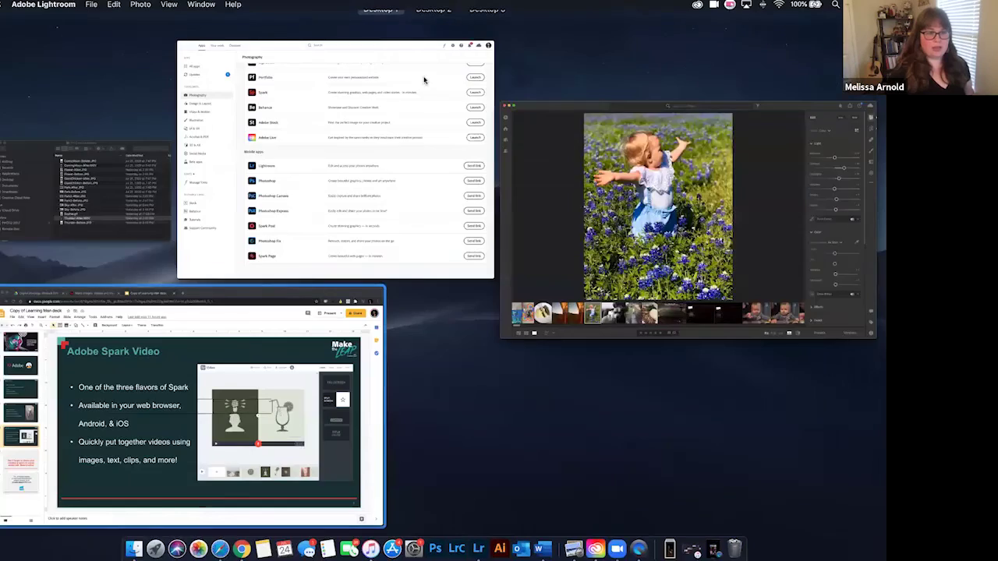
{"action": "key", "text": "super+t"}
{"action": "type", "text": "google.com"}
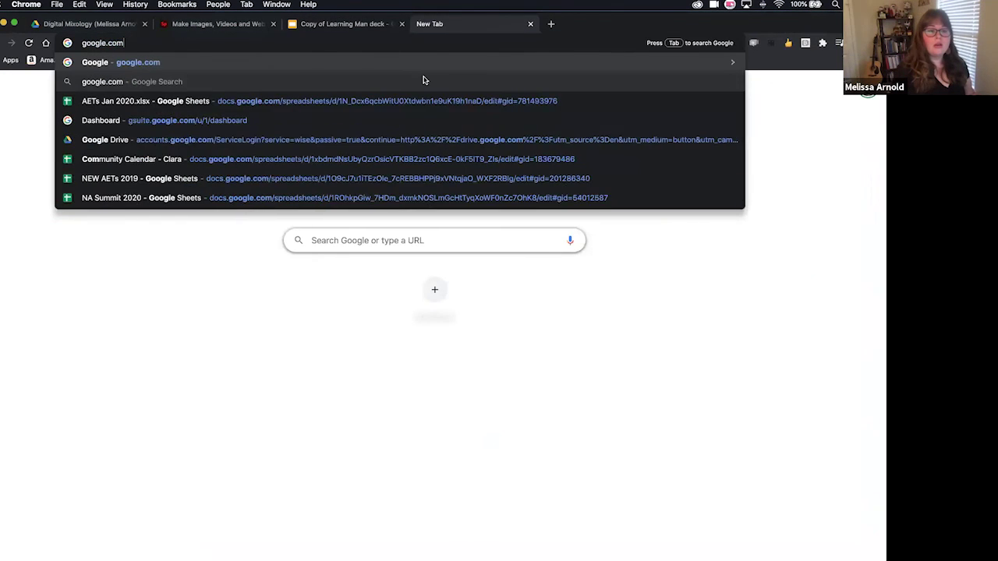
{"action": "key", "text": "Return"}
{"action": "type", "text": "adobe lightroom"}
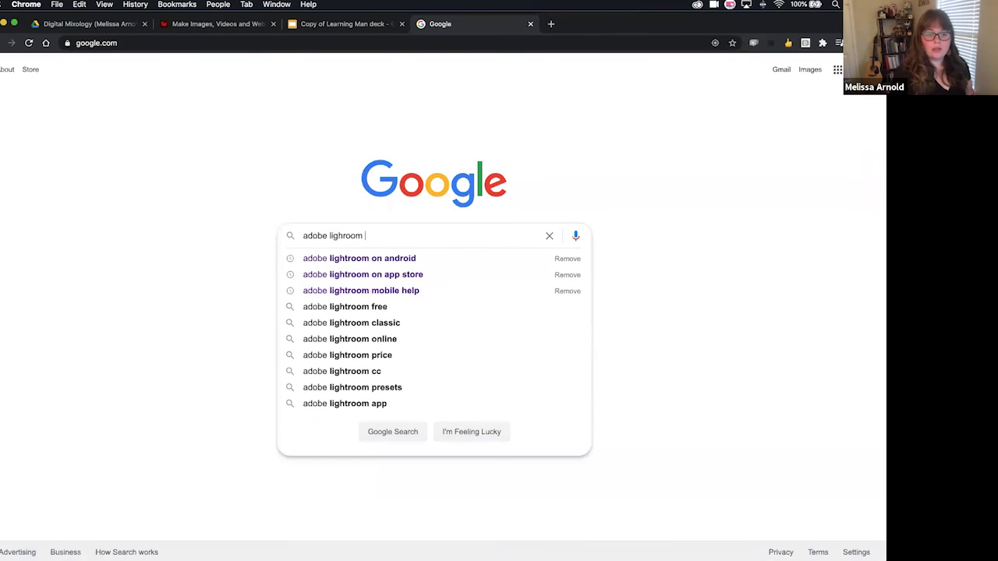
{"action": "key", "text": "Return"}
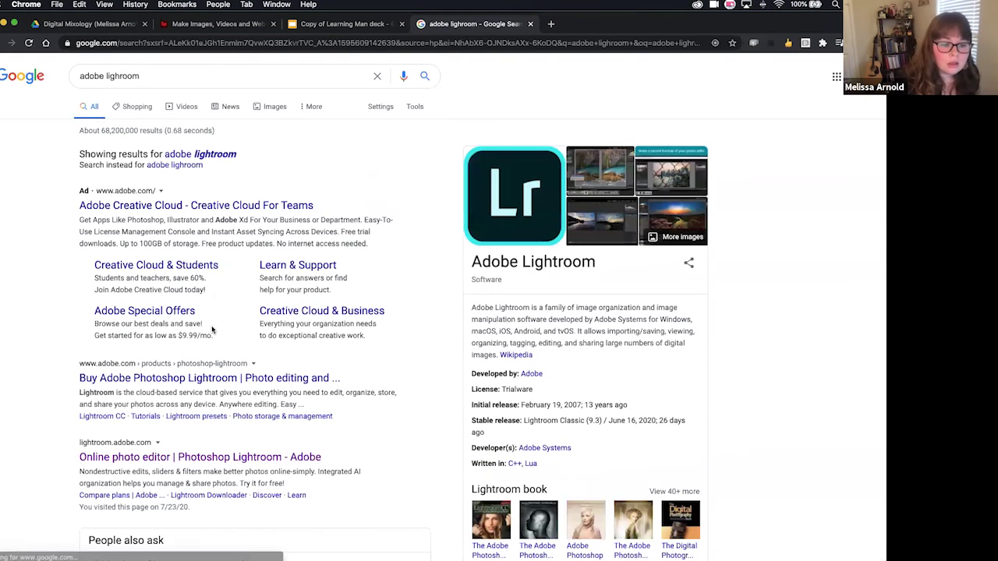
Open the online Lightroom photo editor from the search results and view the underwater koala photo at full size.
{"action": "scroll", "coordinate": [205, 385], "scroll_direction": "down", "scroll_amount": 2}
{"action": "left_click", "coordinate": [209, 393]}
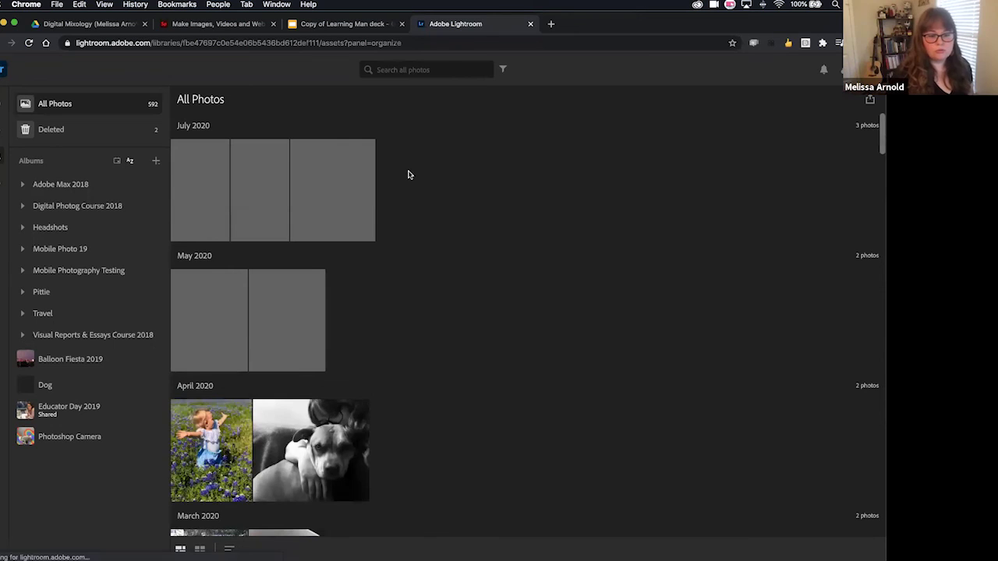
{"action": "double_click", "coordinate": [199, 210]}
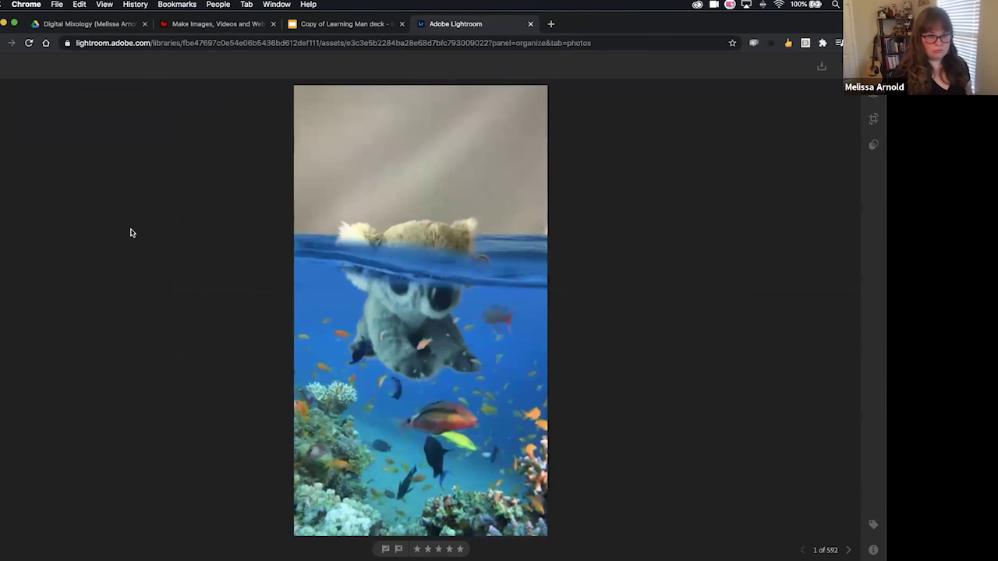
Switch back to the desktop Adobe Lightroom to view the edited toddler photo.
{"action": "key", "text": "ctrl+Up"}
{"action": "left_click", "coordinate": [516, 150]}
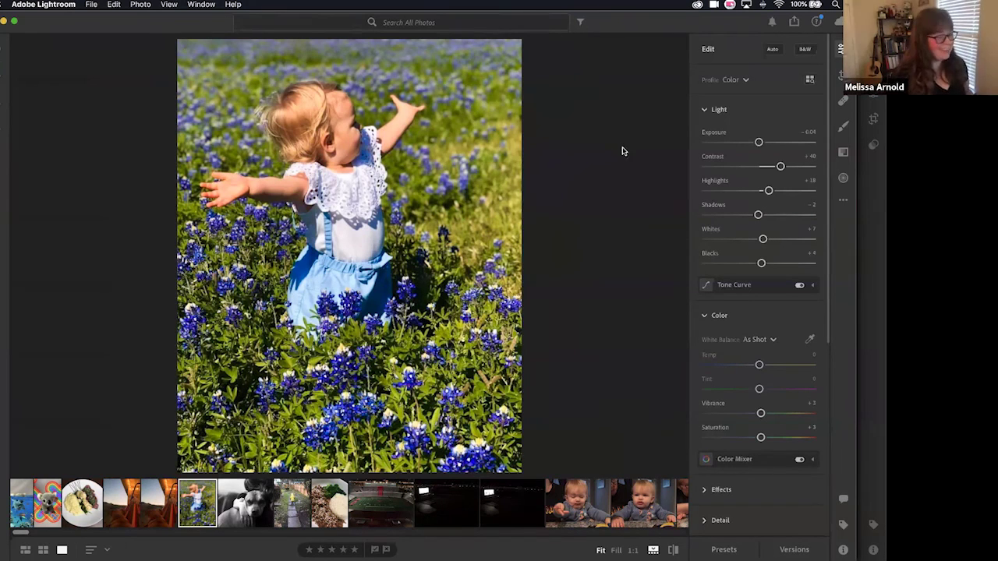
{"action": "mouse_move", "coordinate": [327, 556]}
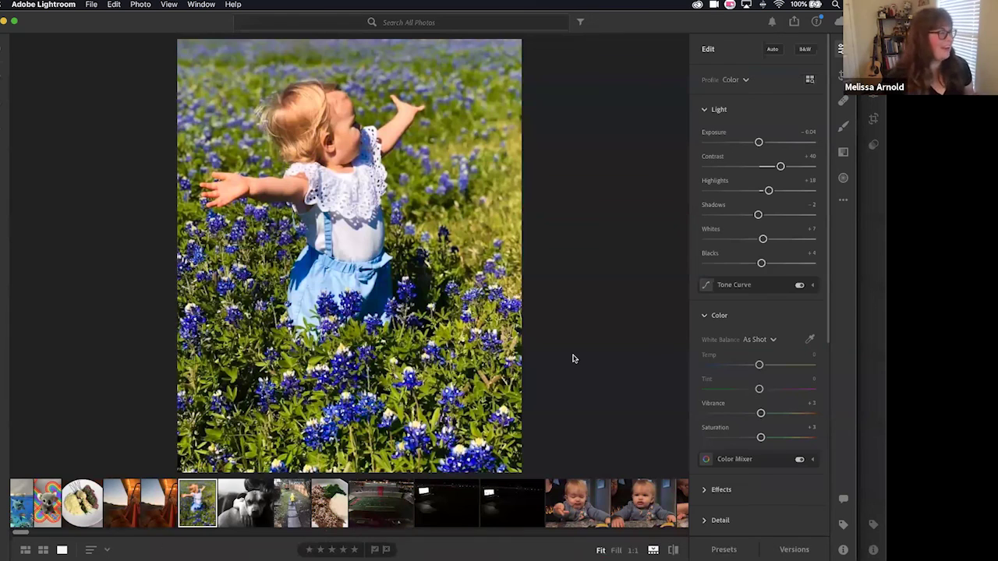
Switch to Chrome and show the Caribbean Vacation video project in Adobe Spark.
{"action": "key", "text": "ctrl+Up"}
{"action": "left_click", "coordinate": [244, 412]}
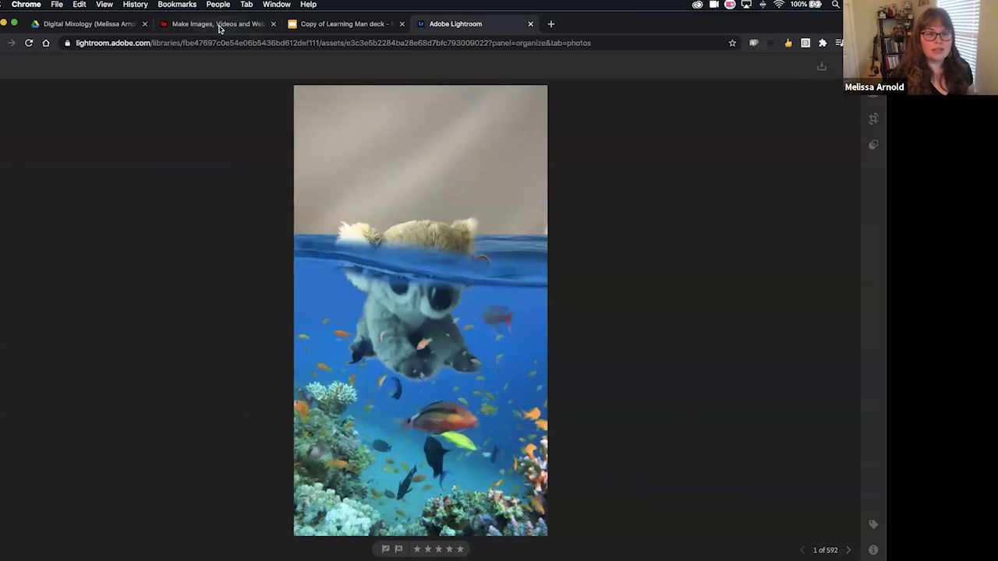
{"action": "left_click", "coordinate": [218, 25]}
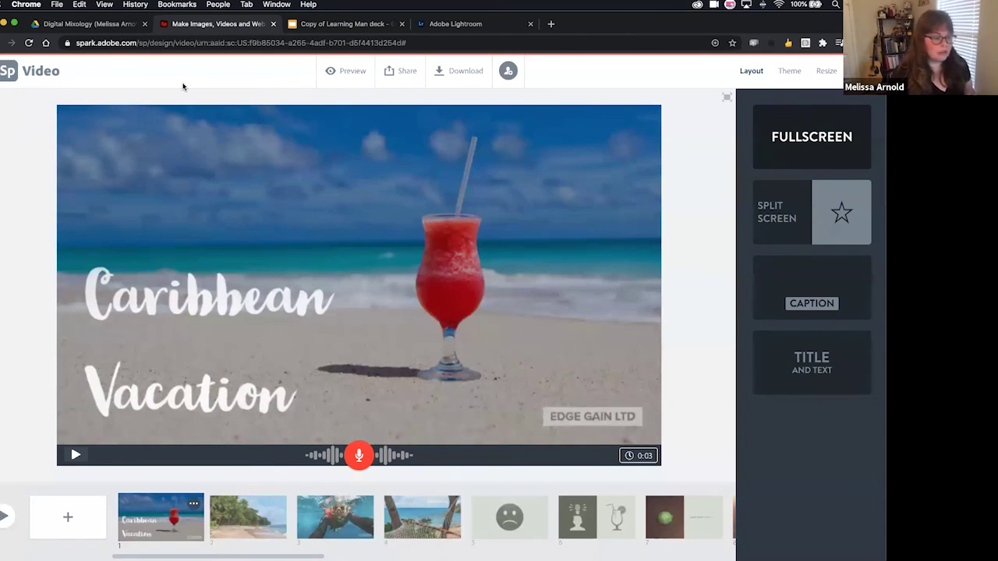
Open the Adobe Spark home page in a new browser tab and look over the project types and recent projects.
{"action": "key", "text": "super+t"}
{"action": "type", "text": "spark"}
{"action": "key", "text": "Return"}
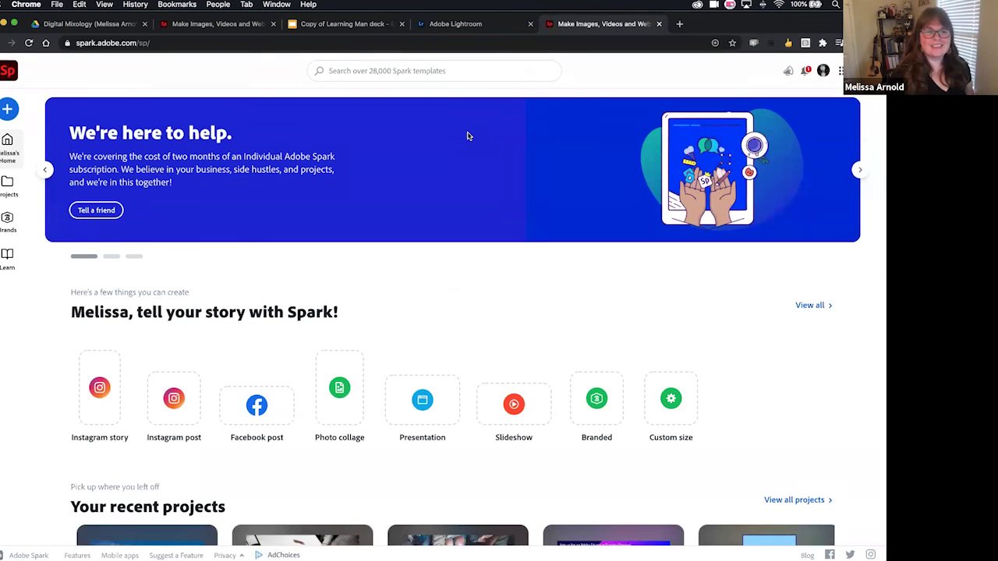
{"action": "scroll", "coordinate": [50, 412], "scroll_direction": "down", "scroll_amount": 3}
{"action": "scroll", "coordinate": [49, 412], "scroll_direction": "down", "scroll_amount": 2}
{"action": "scroll", "coordinate": [49, 411], "scroll_direction": "up", "scroll_amount": 4}
{"action": "scroll", "coordinate": [49, 412], "scroll_direction": "down", "scroll_amount": 2}
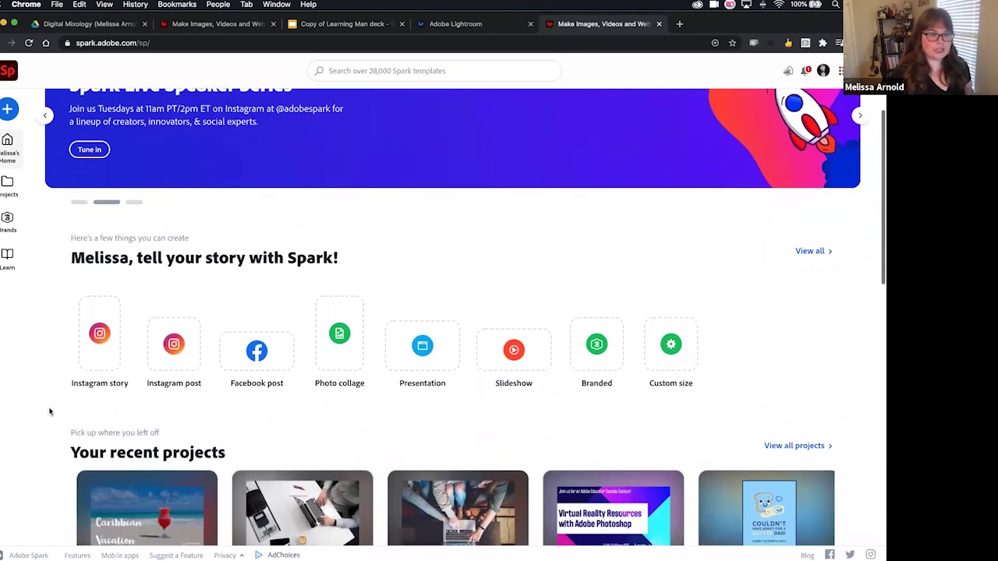
Start a new video project from the Adobe Spark home page.
{"action": "left_click", "coordinate": [7, 110]}
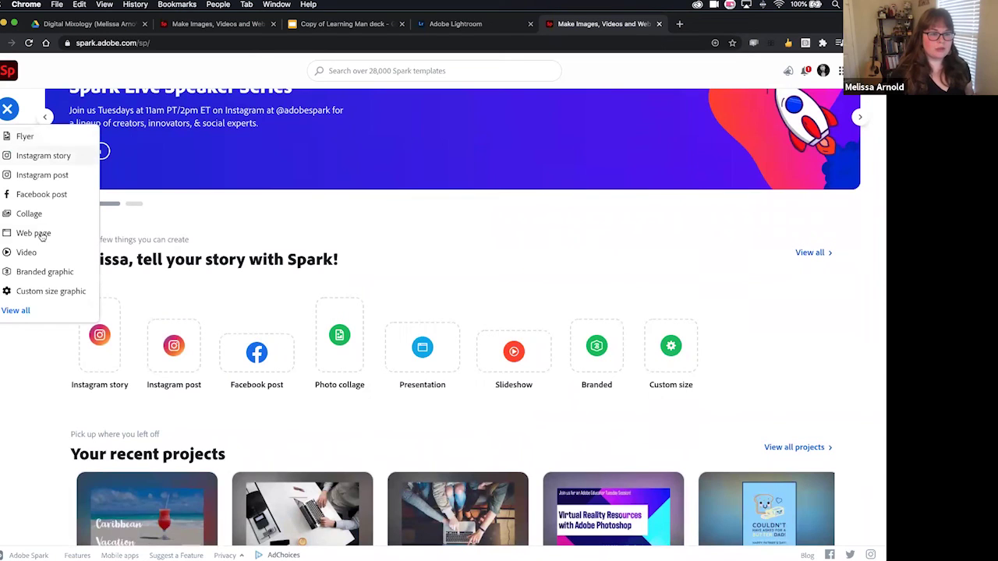
{"action": "left_click", "coordinate": [27, 251]}
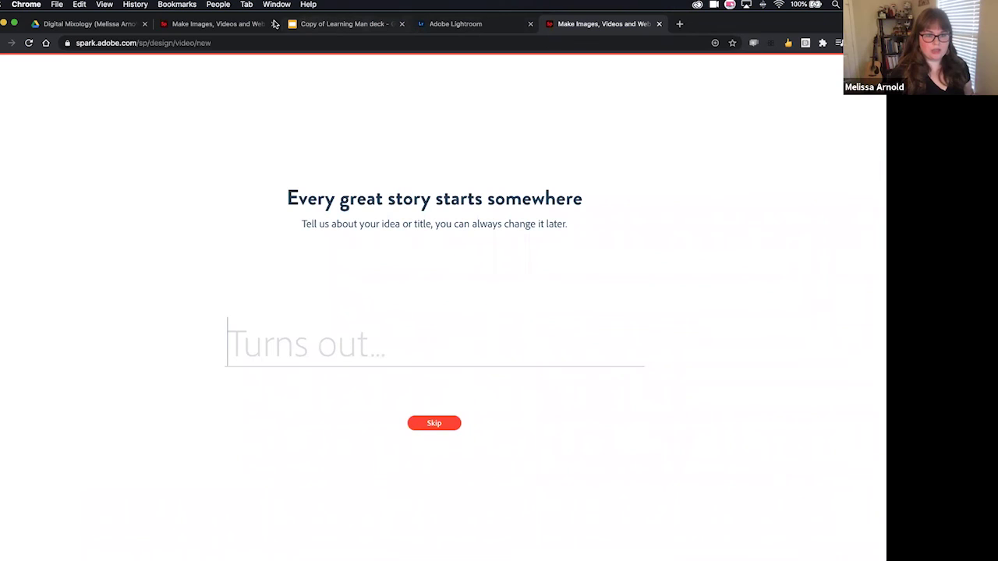
Play the Caribbean Vacation video's preview from the beginning to the closing credits, and return to its editor.
{"action": "left_click", "coordinate": [222, 24]}
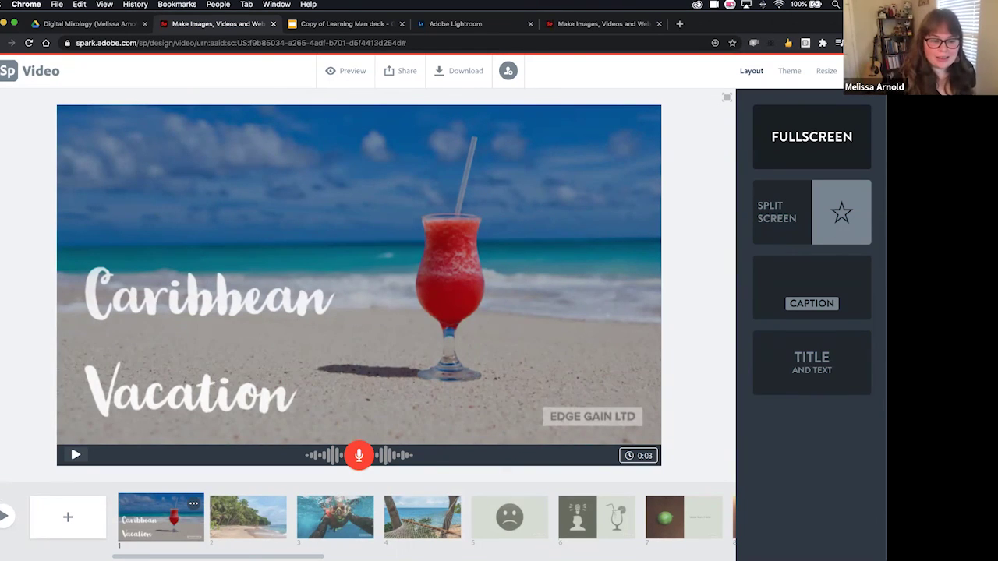
{"action": "left_click", "coordinate": [6, 517]}
{"action": "left_click", "coordinate": [113, 509]}
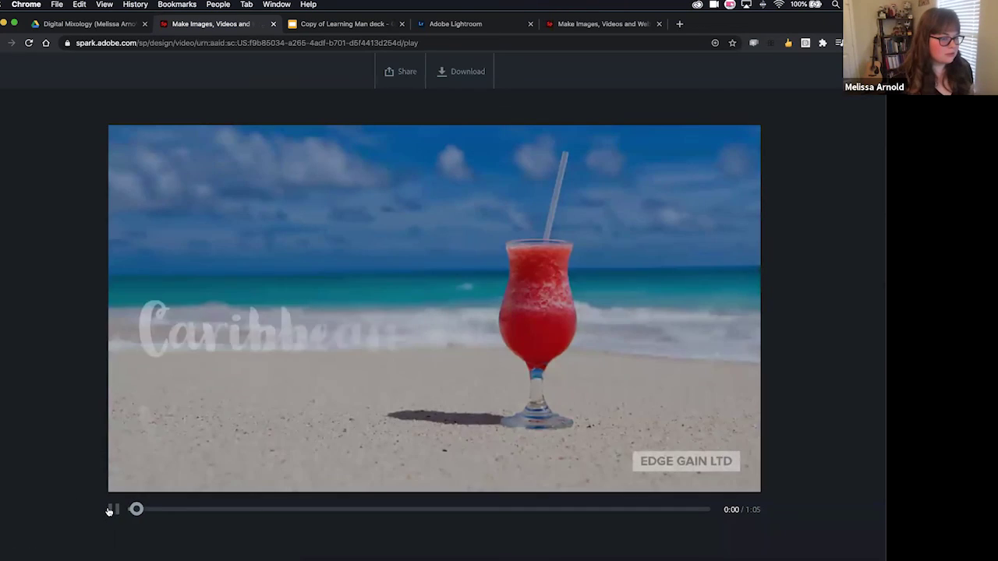
{"action": "left_click", "coordinate": [113, 510]}
{"action": "left_click_drag", "start_coordinate": [153, 511], "coordinate": [132, 510]}
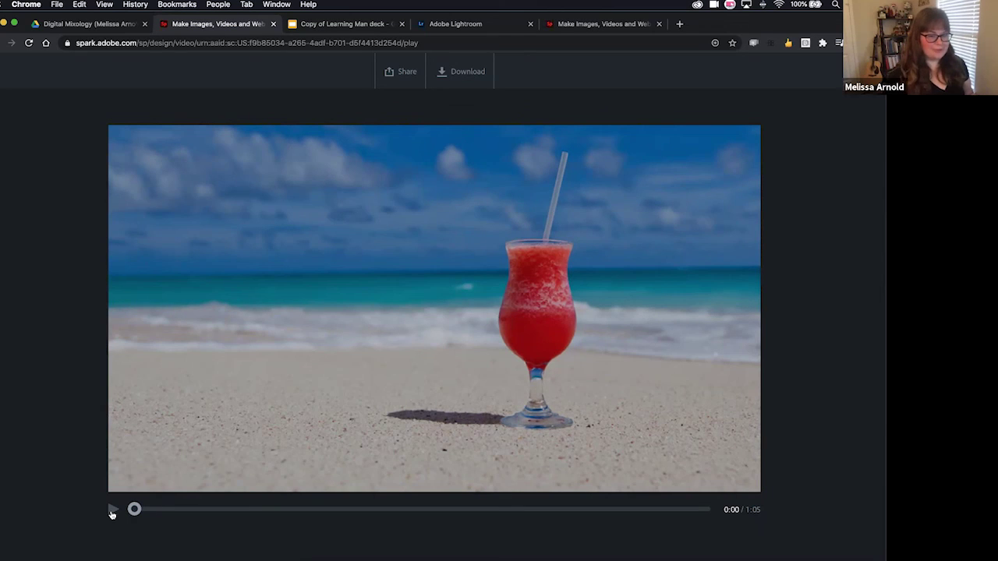
{"action": "left_click", "coordinate": [112, 511]}
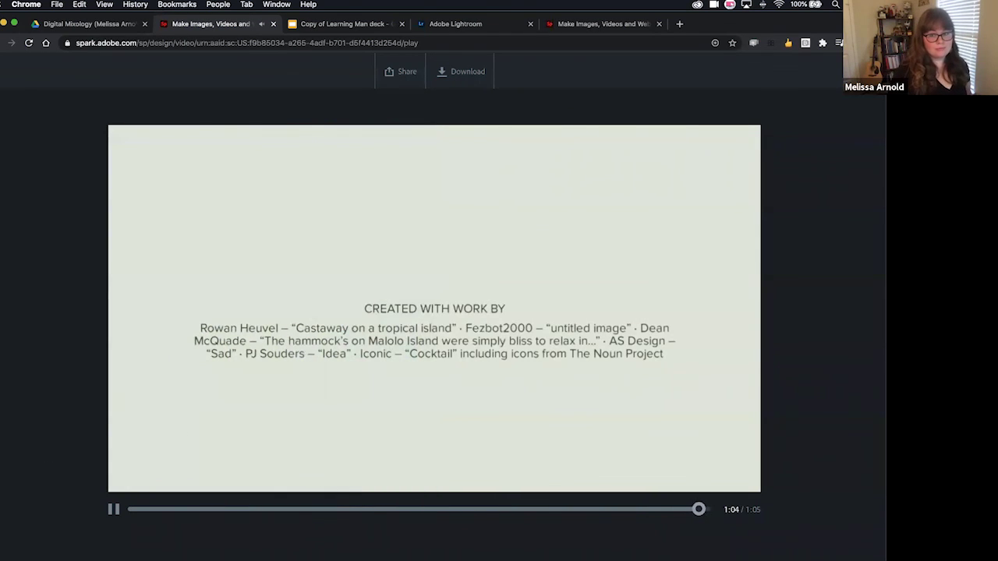
{"action": "key", "text": "Escape"}
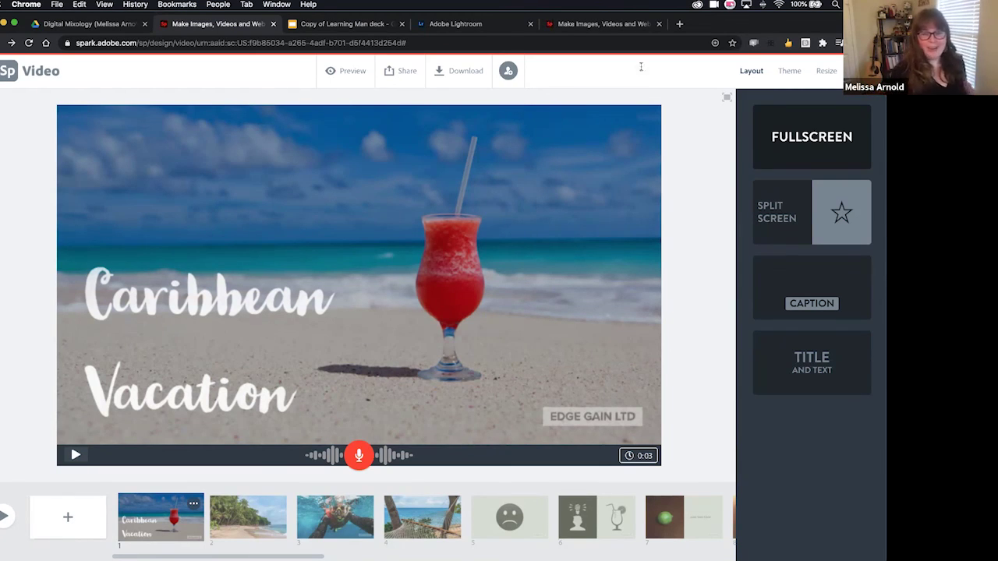
Return to the new video project, title it Drink and continue to the story template selection.
{"action": "left_click", "coordinate": [602, 24]}
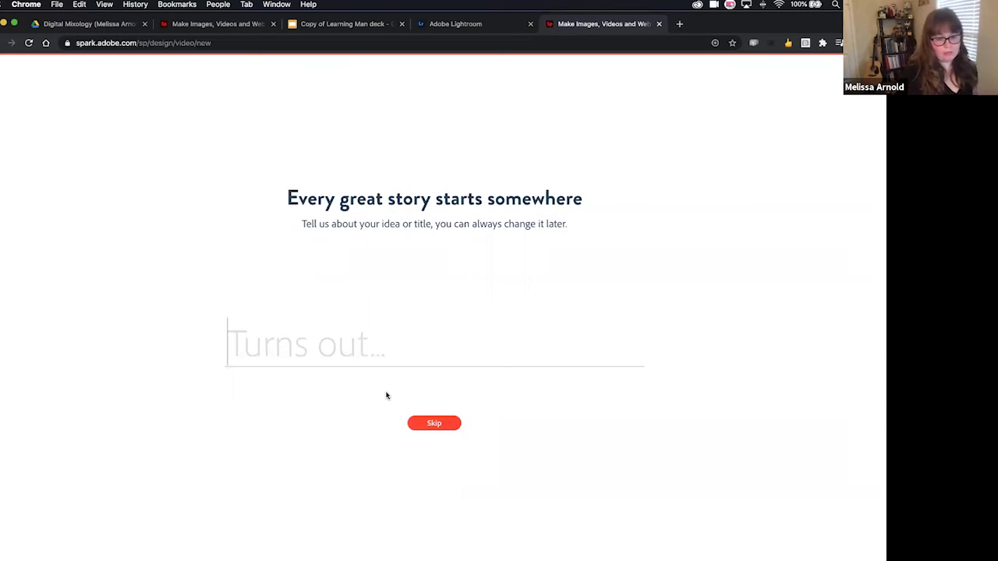
{"action": "type", "text": "C"}
{"action": "key", "text": "BackSpace"}
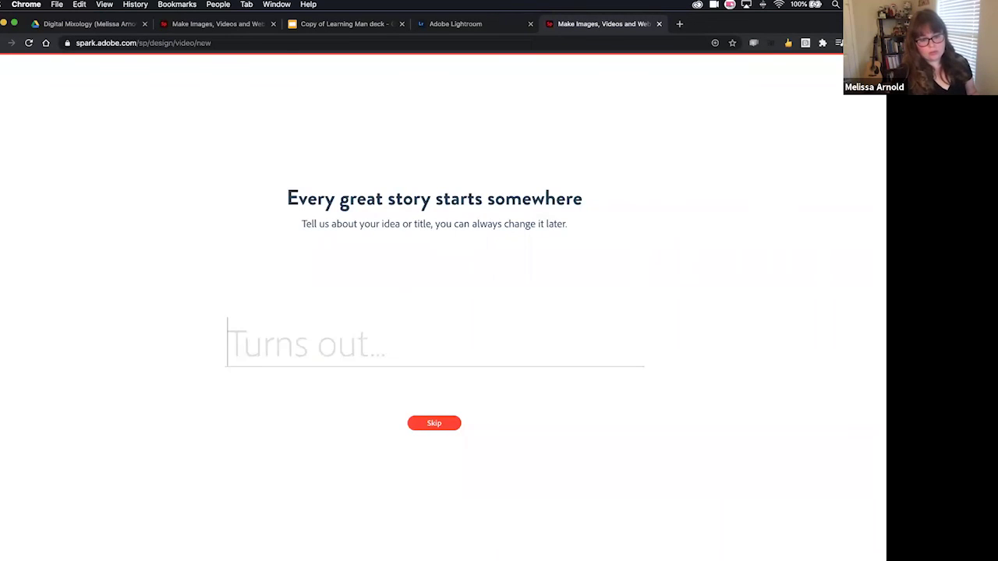
{"action": "type", "text": "Drink"}
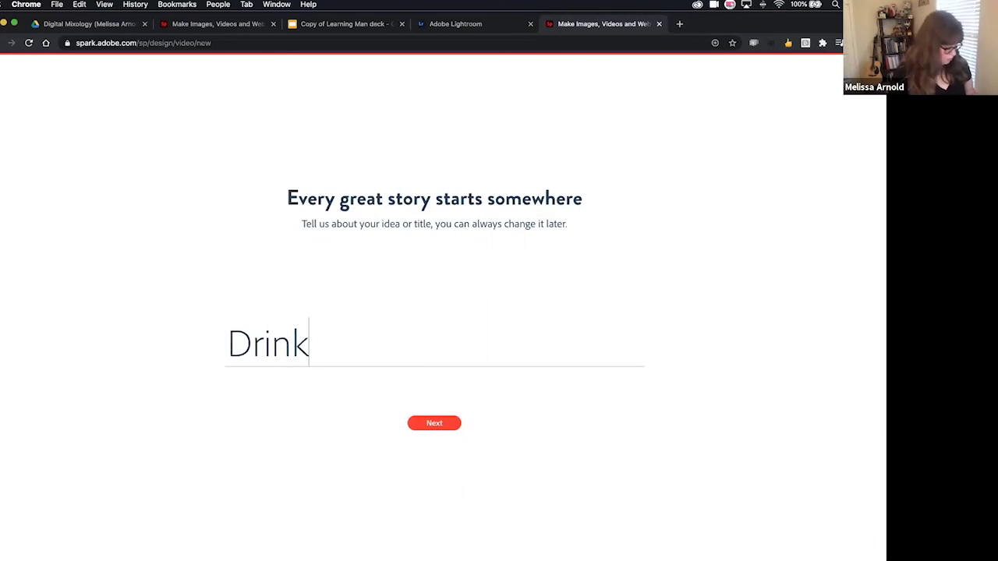
{"action": "left_click", "coordinate": [445, 426]}
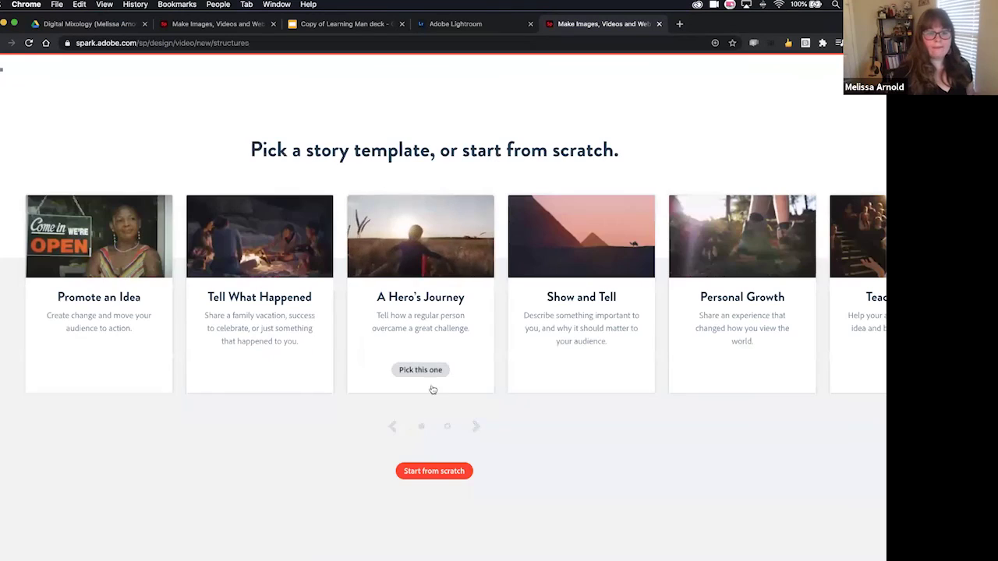
Look through the story templates and start the video from scratch.
{"action": "scroll", "coordinate": [681, 327], "scroll_direction": "right", "scroll_amount": 5}
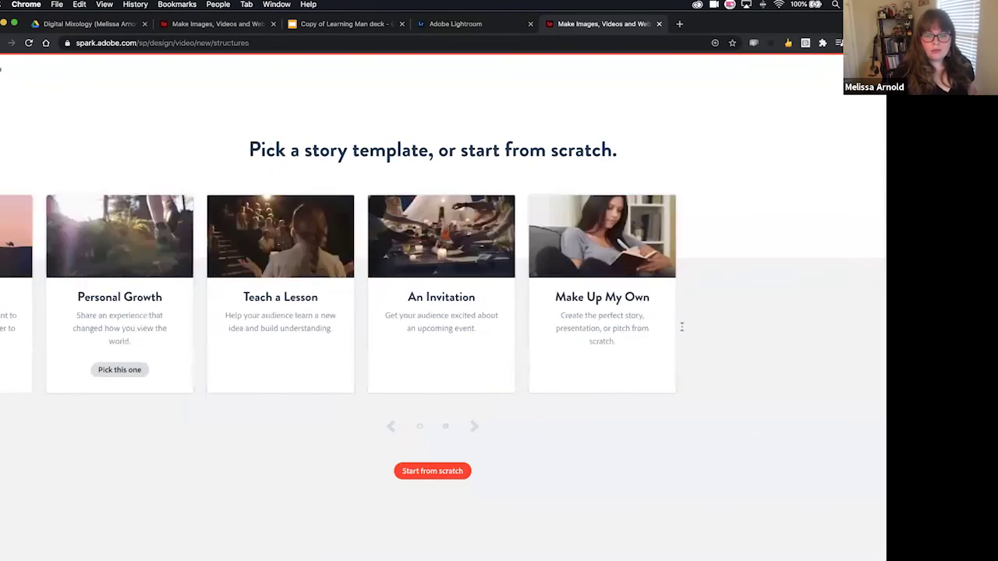
{"action": "scroll", "coordinate": [679, 327], "scroll_direction": "left", "scroll_amount": 5}
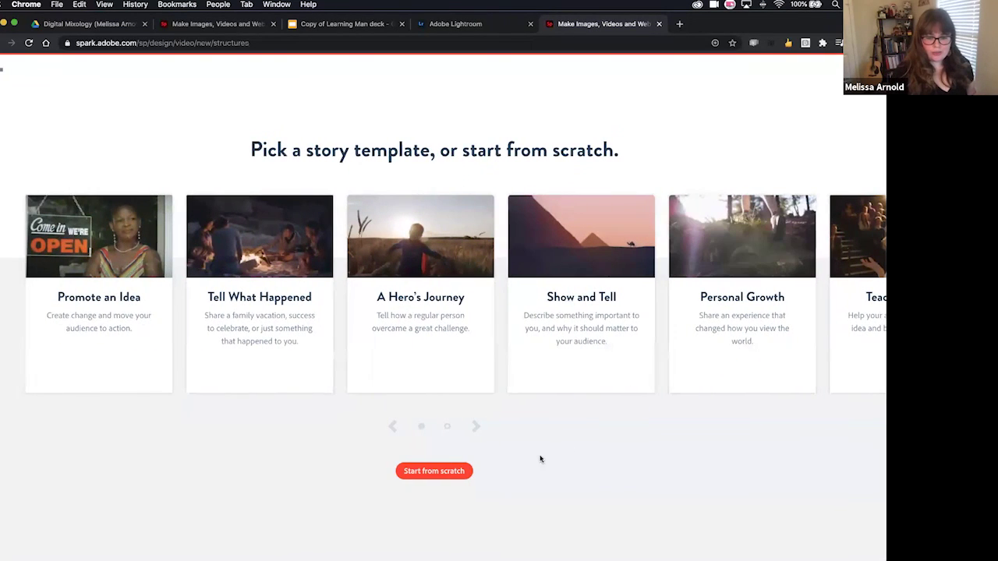
{"action": "left_click", "coordinate": [475, 427]}
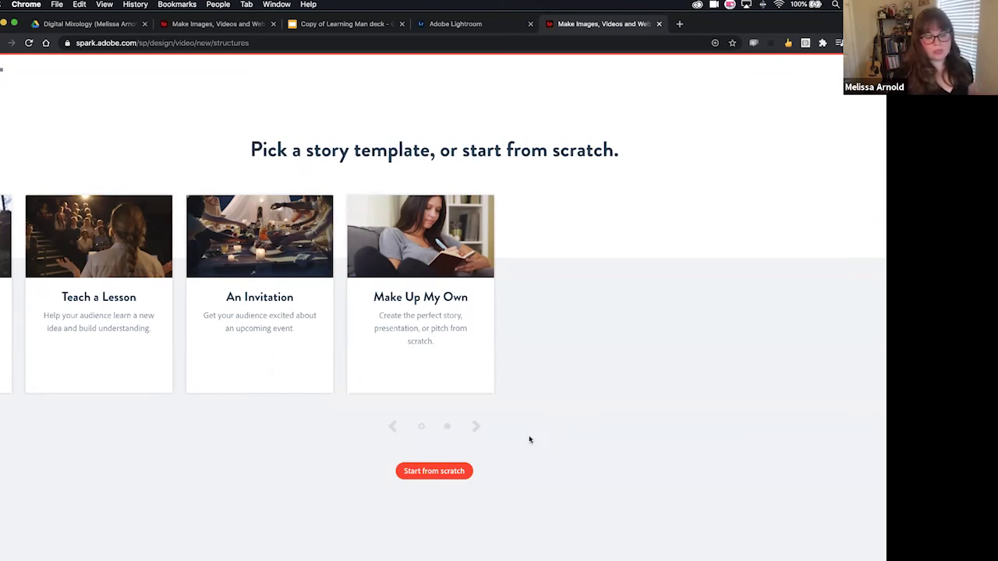
{"action": "left_click", "coordinate": [443, 471]}
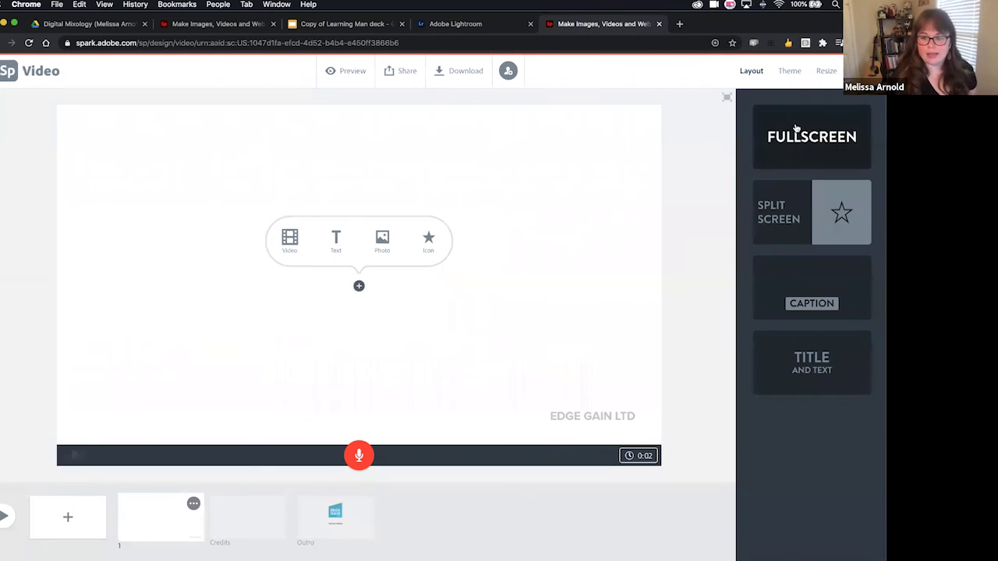
Try the Split Screen, Title and Text, and Caption layouts on the first slide, and return it to Fullscreen.
{"action": "left_click", "coordinate": [800, 219]}
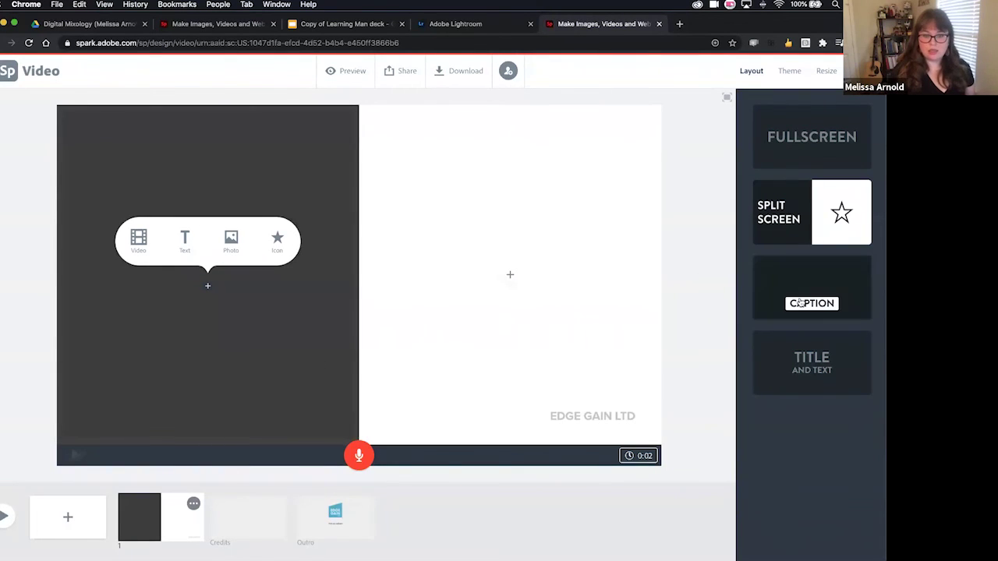
{"action": "left_click", "coordinate": [807, 355]}
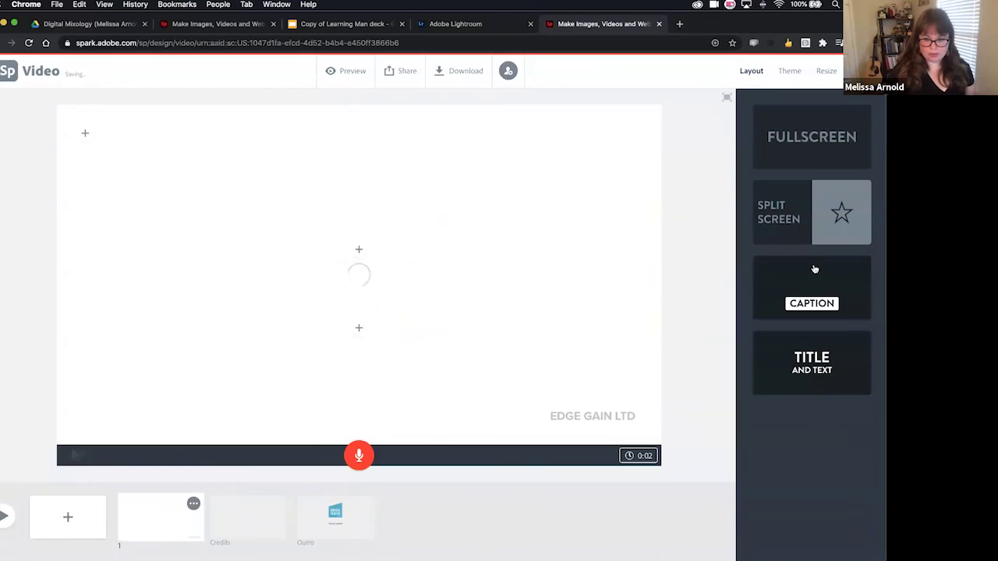
{"action": "left_click", "coordinate": [811, 146]}
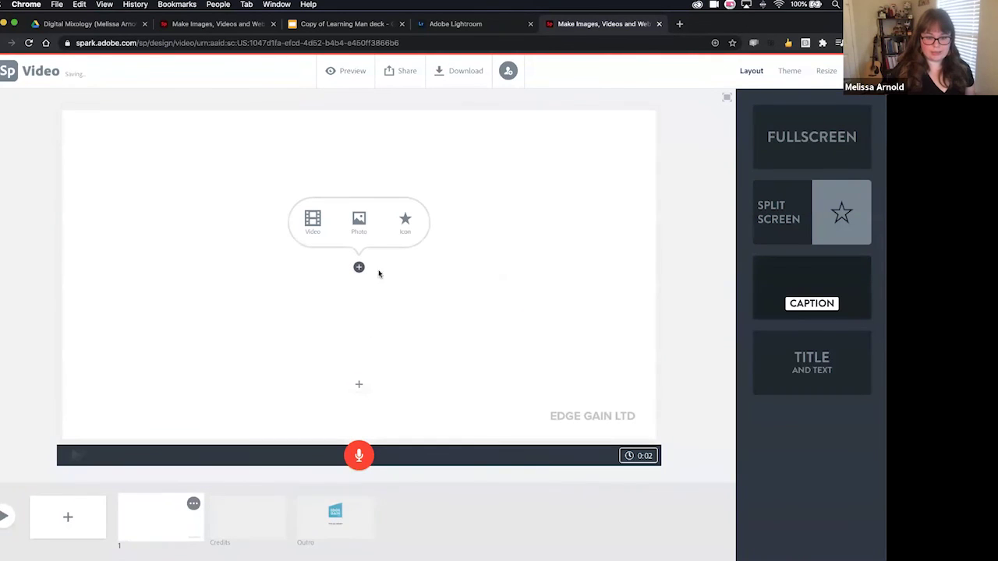
{"action": "left_click", "coordinate": [359, 385]}
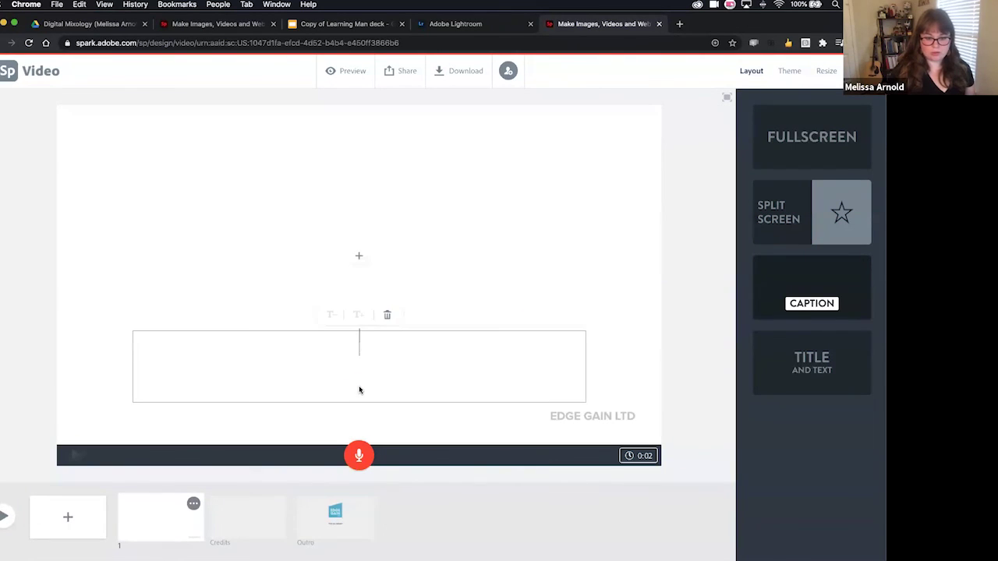
{"action": "left_click", "coordinate": [816, 205]}
{"action": "left_click", "coordinate": [806, 137]}
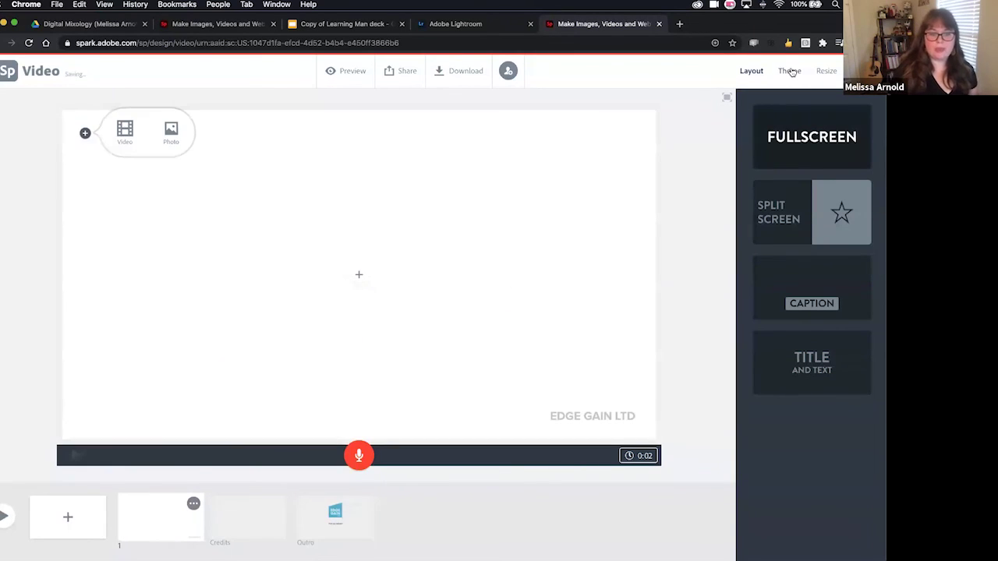
Apply the blue Tidal theme to the video.
{"action": "left_click", "coordinate": [789, 71]}
{"action": "left_click", "coordinate": [802, 278]}
{"action": "scroll", "coordinate": [802, 278], "scroll_direction": "down", "scroll_amount": 1}
{"action": "scroll", "coordinate": [803, 312], "scroll_direction": "down", "scroll_amount": 1}
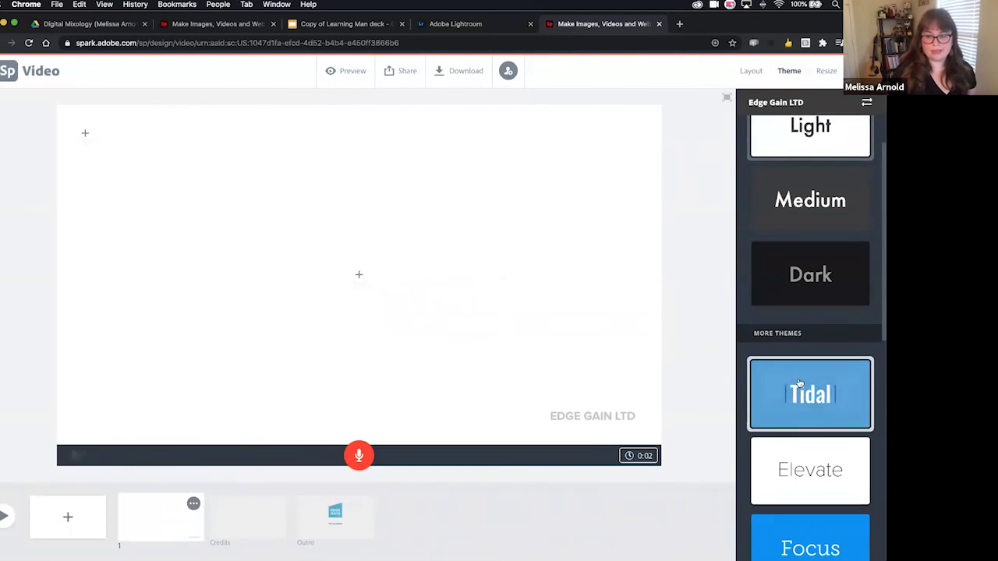
{"action": "left_click", "coordinate": [799, 386]}
Look through the other available themes and the Widescreen and Square video sizes.
{"action": "scroll", "coordinate": [799, 382], "scroll_direction": "down", "scroll_amount": 1}
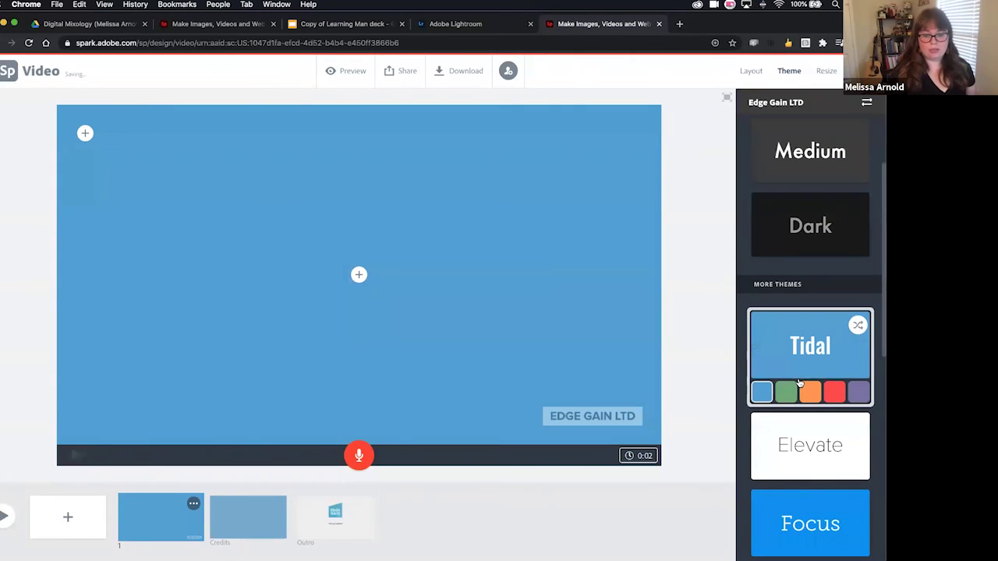
{"action": "scroll", "coordinate": [799, 382], "scroll_direction": "down", "scroll_amount": 2}
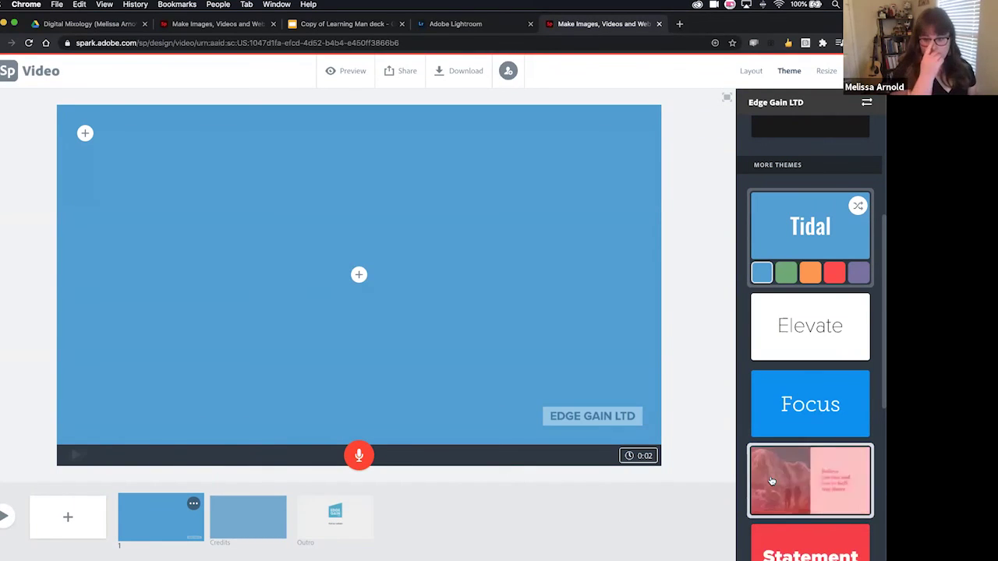
{"action": "scroll", "coordinate": [770, 481], "scroll_direction": "down", "scroll_amount": 2}
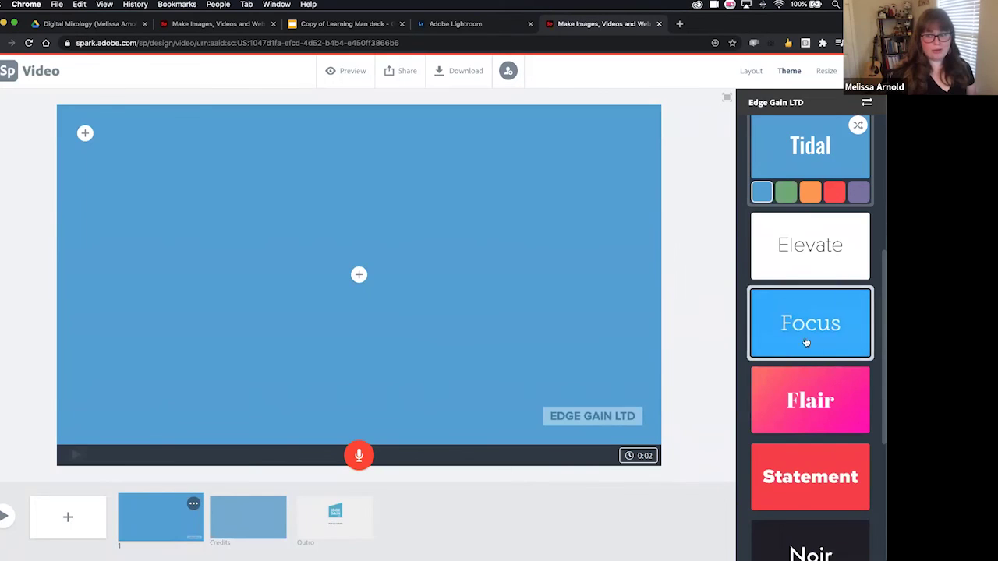
{"action": "scroll", "coordinate": [803, 392], "scroll_direction": "down", "scroll_amount": 3}
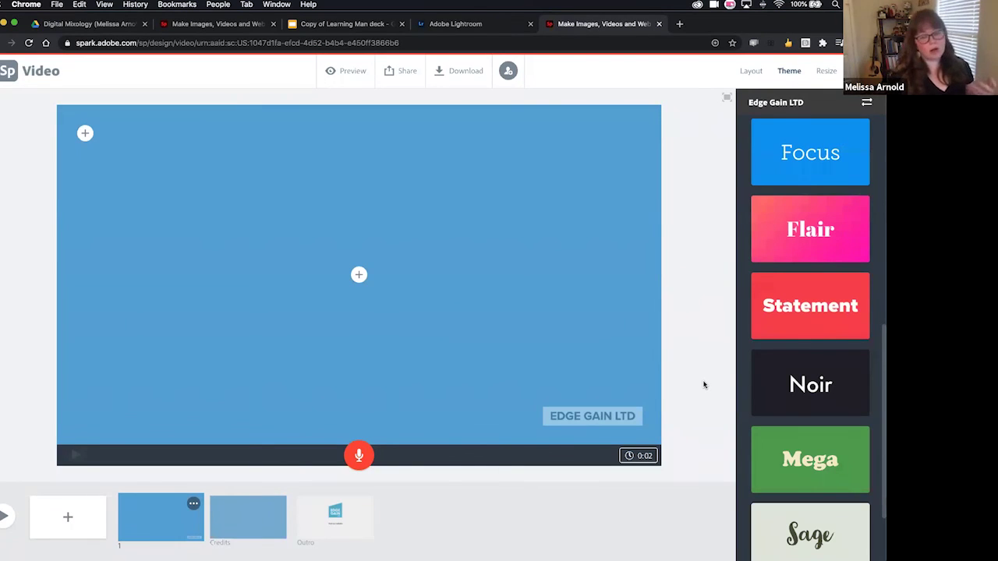
{"action": "scroll", "coordinate": [791, 388], "scroll_direction": "up", "scroll_amount": 2}
{"action": "scroll", "coordinate": [791, 388], "scroll_direction": "up", "scroll_amount": 5}
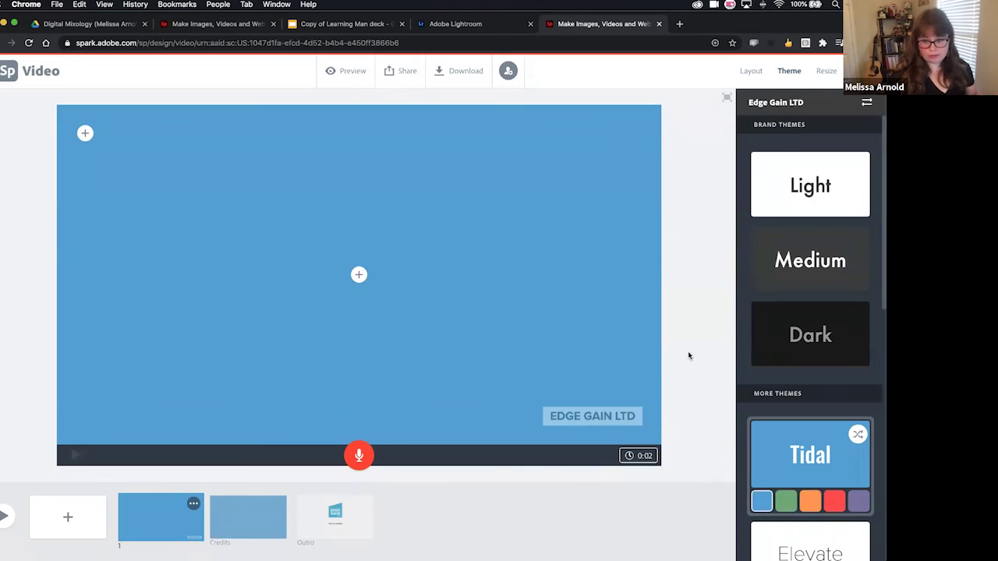
{"action": "scroll", "coordinate": [784, 449], "scroll_direction": "down", "scroll_amount": 3}
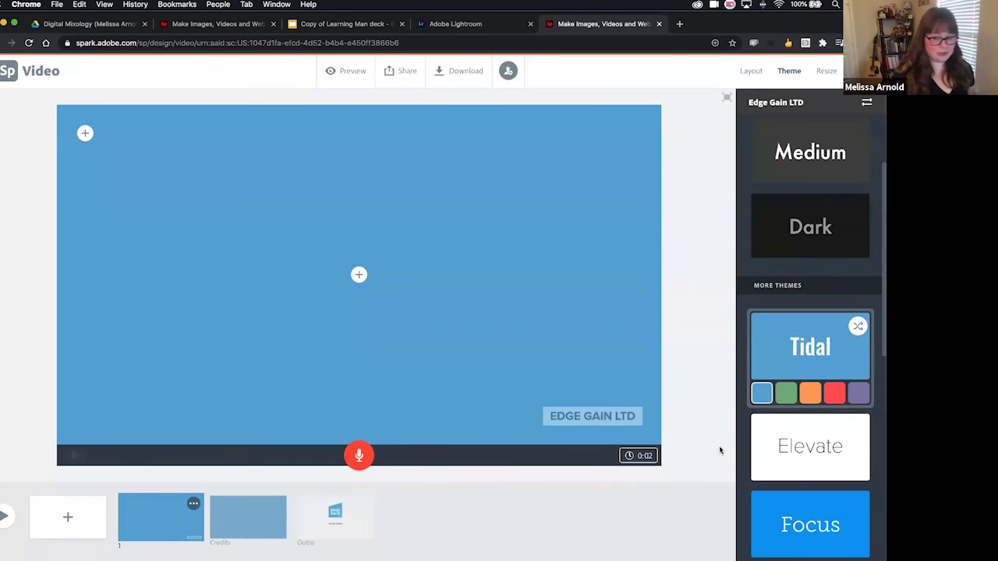
{"action": "left_click", "coordinate": [828, 74]}
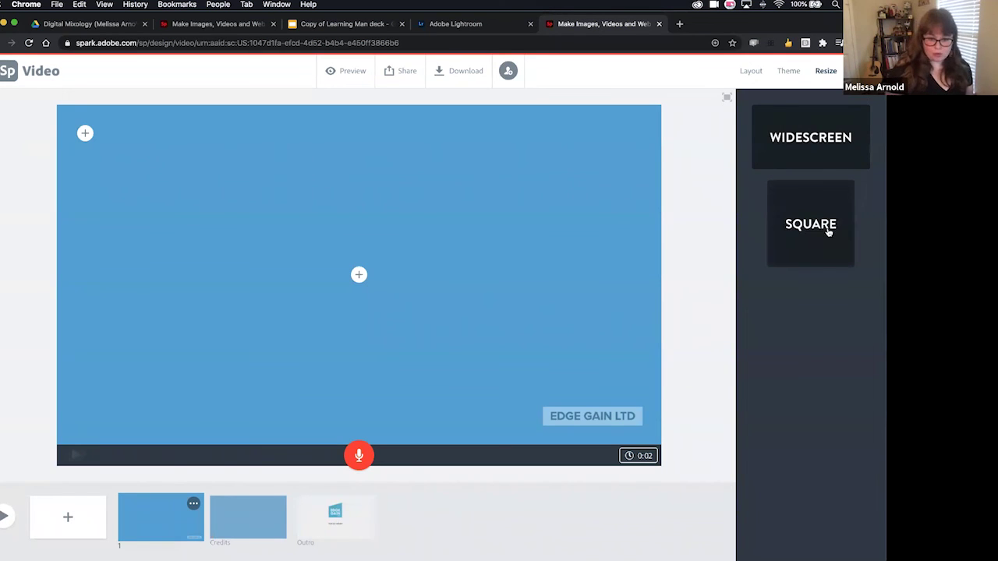
Preview the Highway and Whistle Away music tracks at a higher volume, and switch the music off and on again.
{"action": "left_click", "coordinate": [857, 71]}
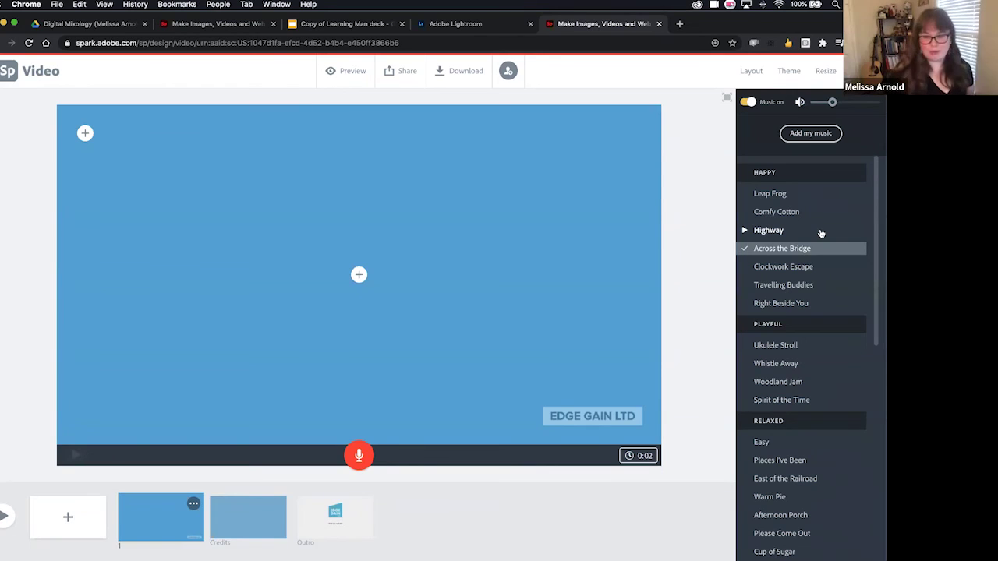
{"action": "left_click", "coordinate": [745, 231]}
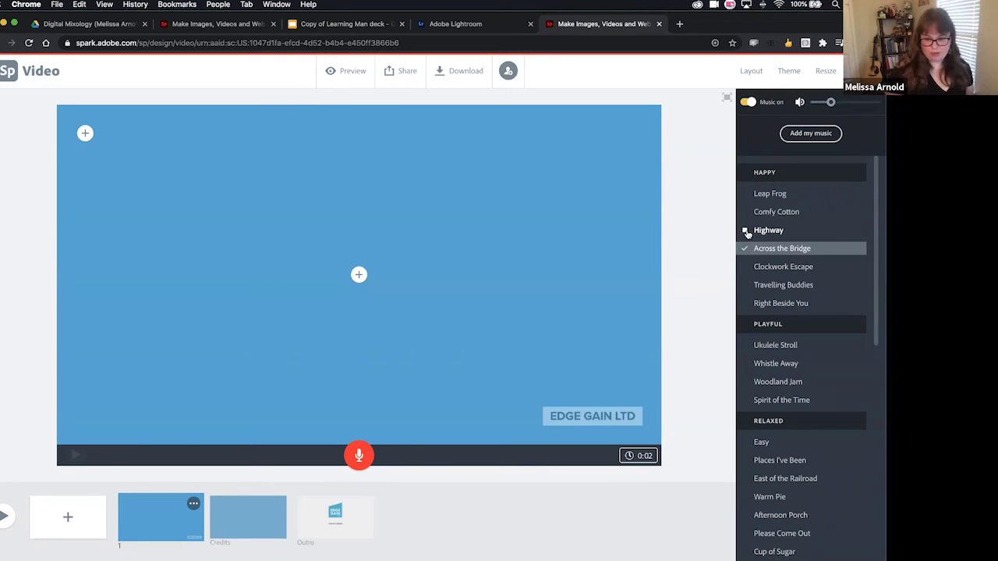
{"action": "left_click_drag", "start_coordinate": [831, 104], "coordinate": [853, 103]}
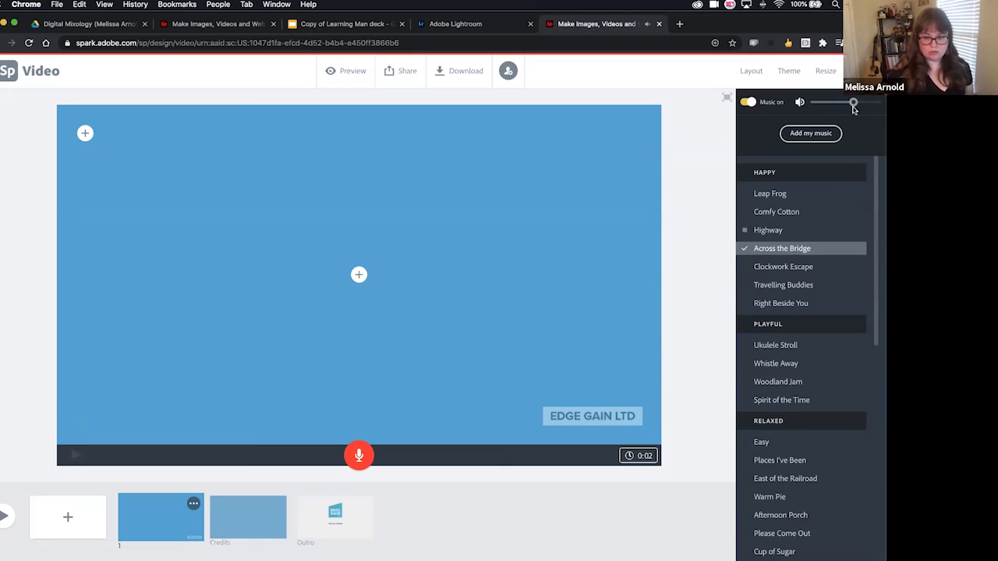
{"action": "left_click", "coordinate": [745, 365]}
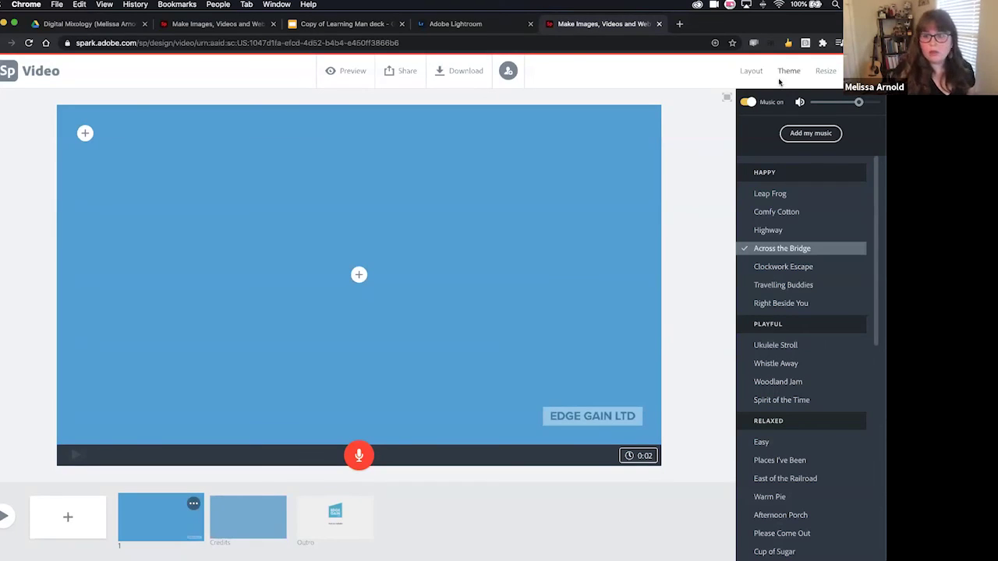
{"action": "left_click", "coordinate": [747, 102]}
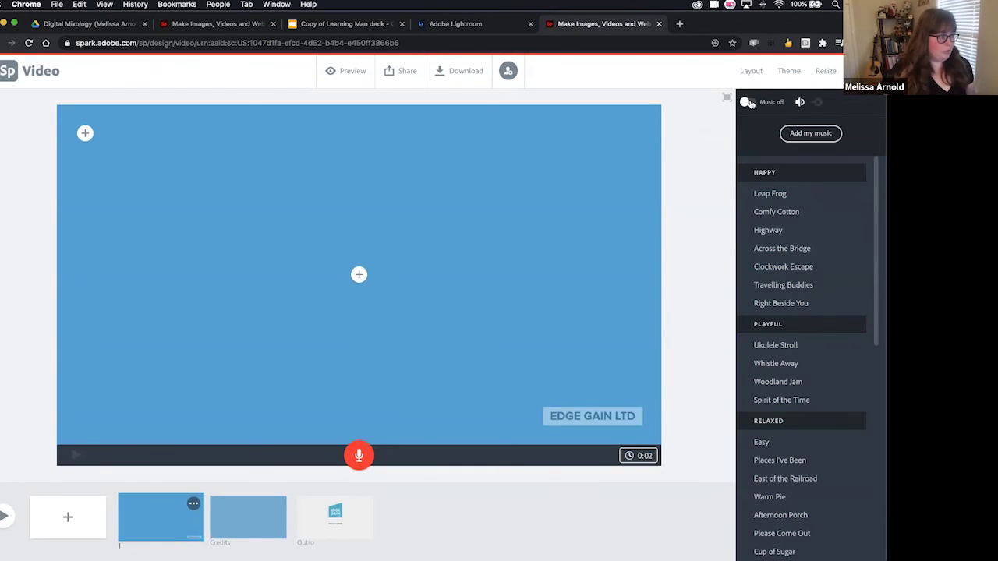
{"action": "left_click", "coordinate": [747, 102]}
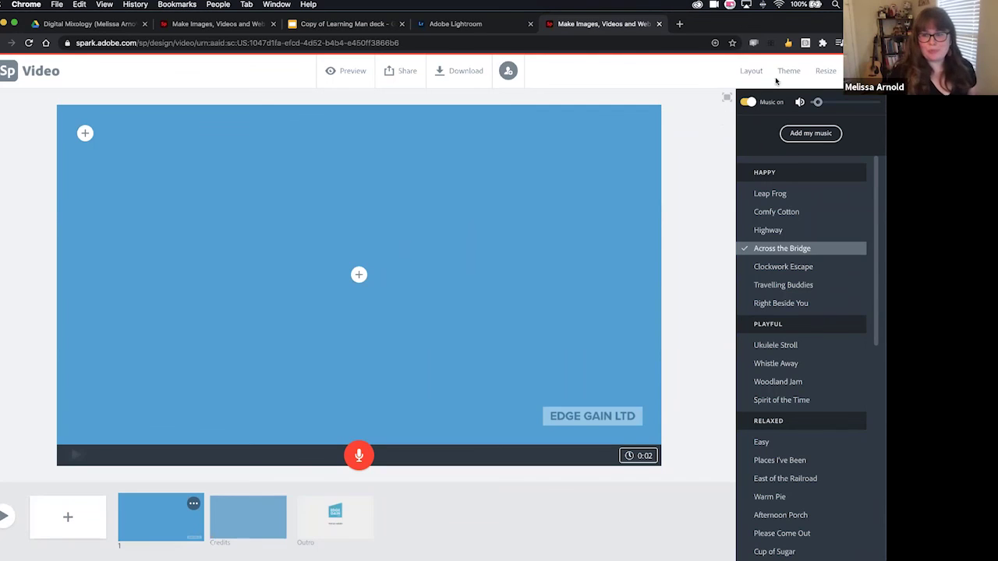
Add a second slide to the video and return to the first slide, keeping its Fullscreen layout.
{"action": "left_click", "coordinate": [750, 73]}
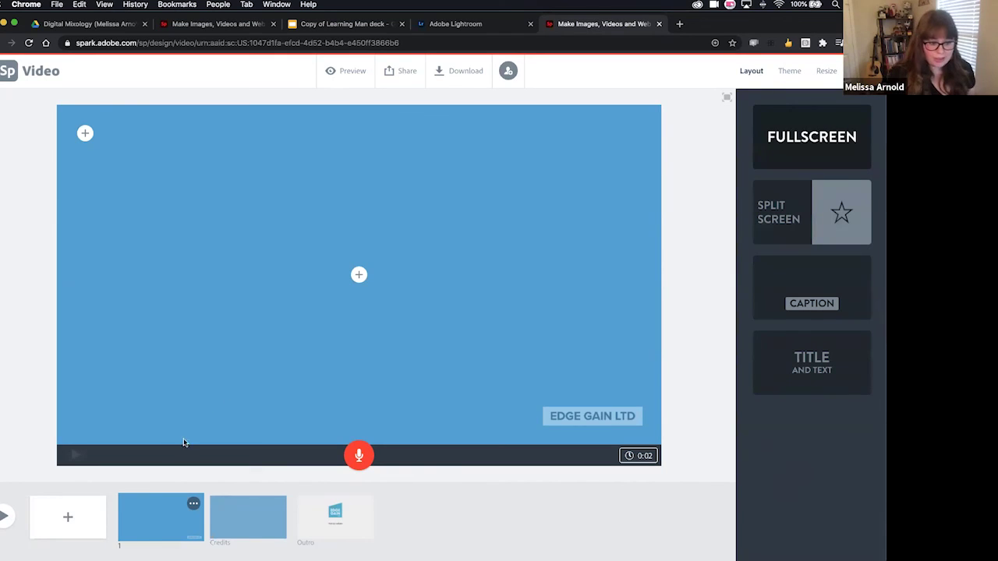
{"action": "left_click", "coordinate": [67, 518]}
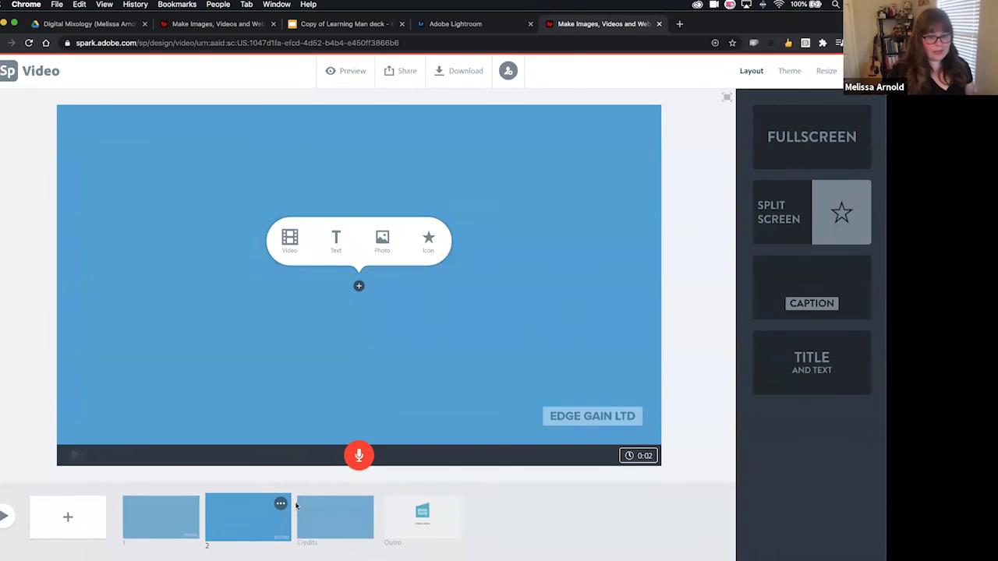
{"action": "left_click", "coordinate": [176, 512]}
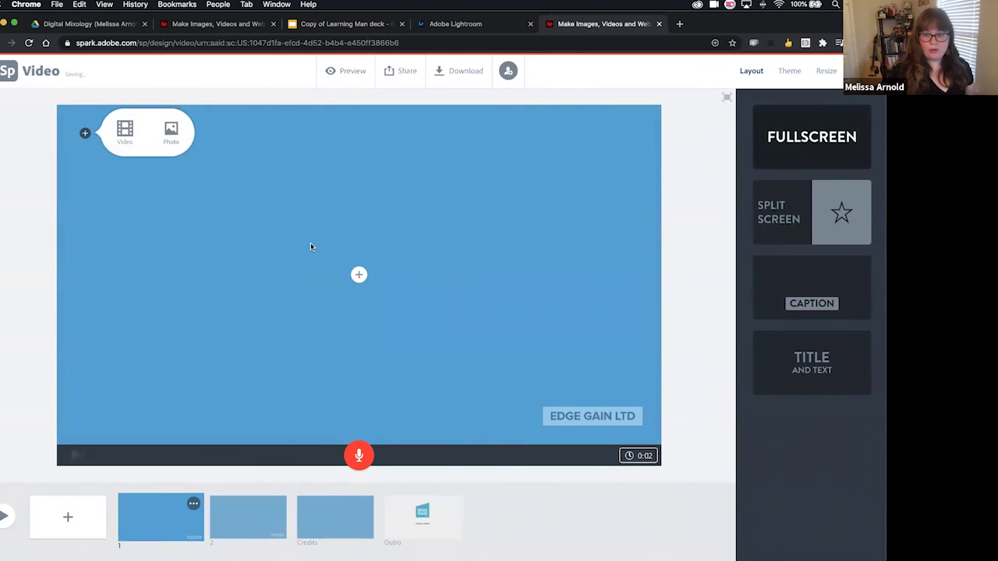
{"action": "left_click", "coordinate": [829, 138]}
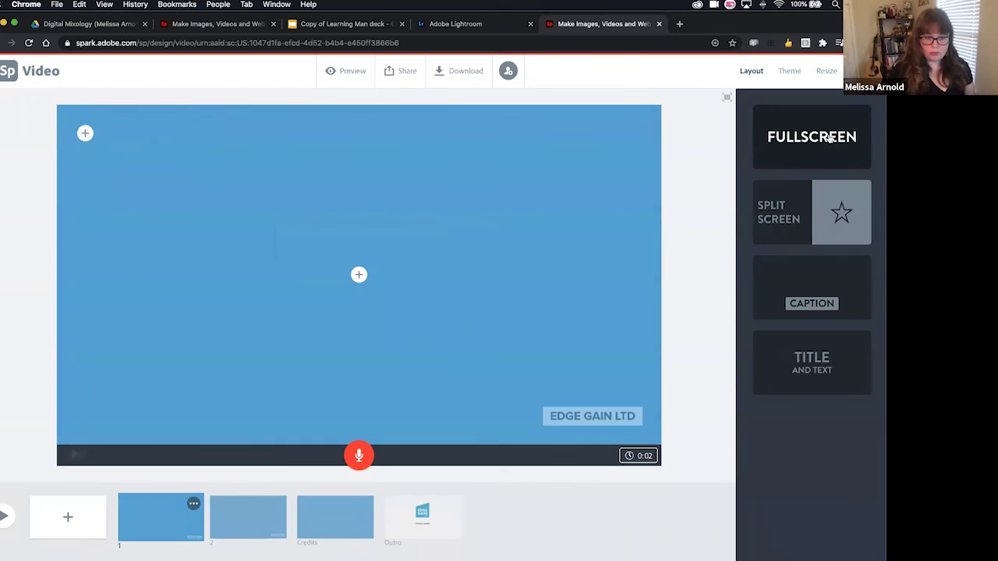
Compare the content types offered for the first slide's centre area with those offered for its background.
{"action": "left_click", "coordinate": [359, 275]}
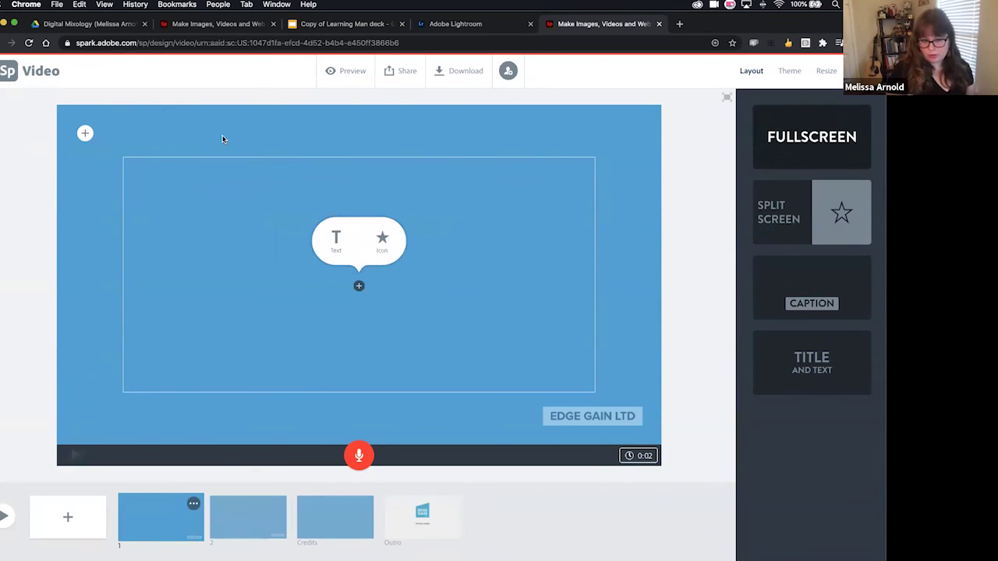
{"action": "left_click", "coordinate": [85, 134]}
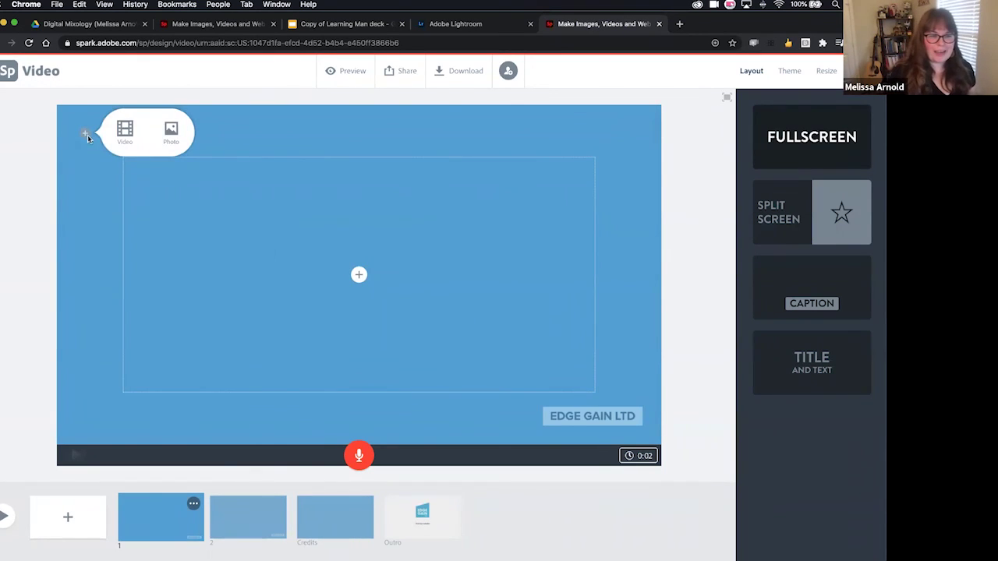
{"action": "left_click", "coordinate": [359, 276]}
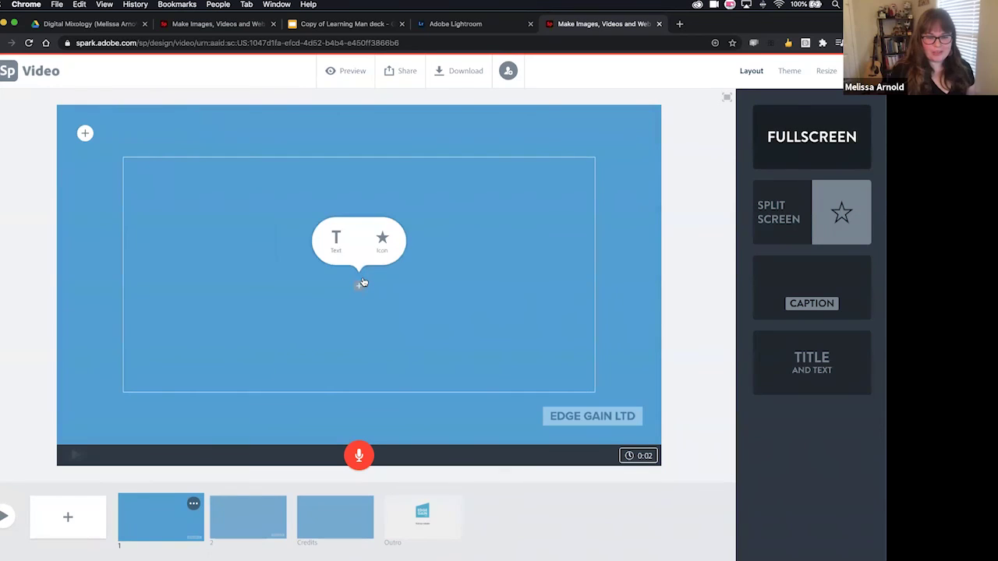
{"action": "left_click", "coordinate": [86, 133]}
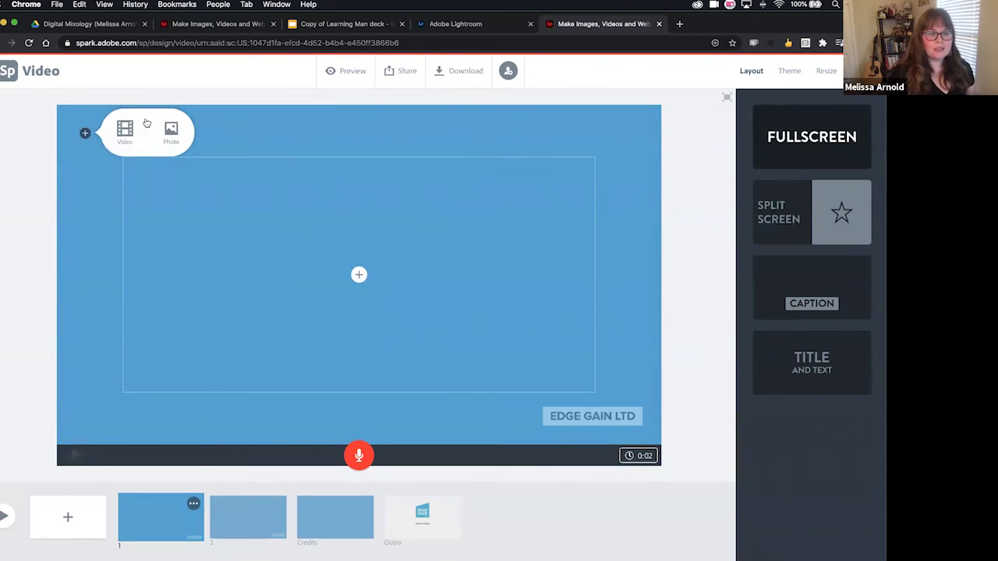
Search the free photos for "beach" and set the photo of the wooden boardwalk to the sea as the first slide's background.
{"action": "left_click", "coordinate": [169, 131]}
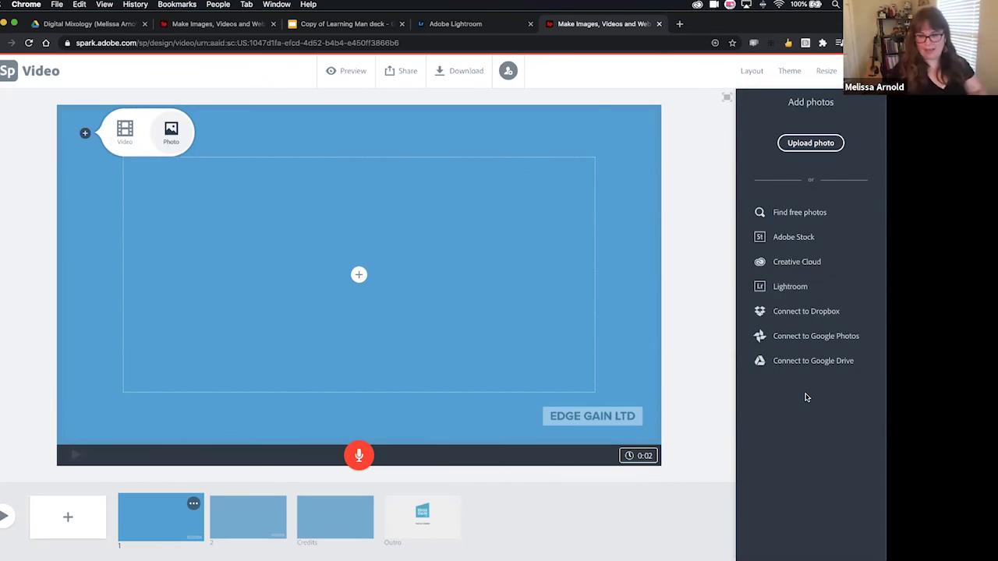
{"action": "left_click", "coordinate": [818, 213]}
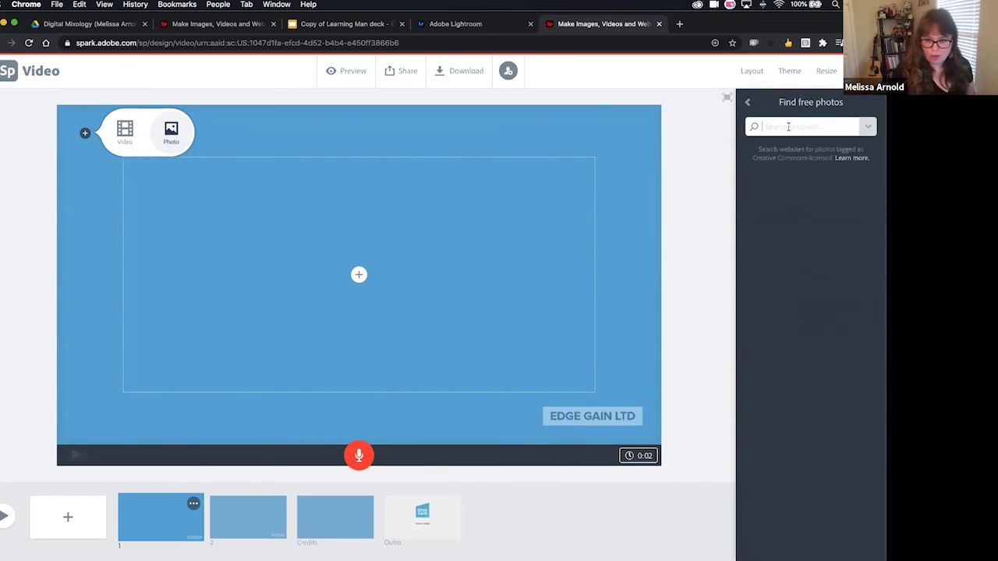
{"action": "type", "text": "beach"}
{"action": "key", "text": "Return"}
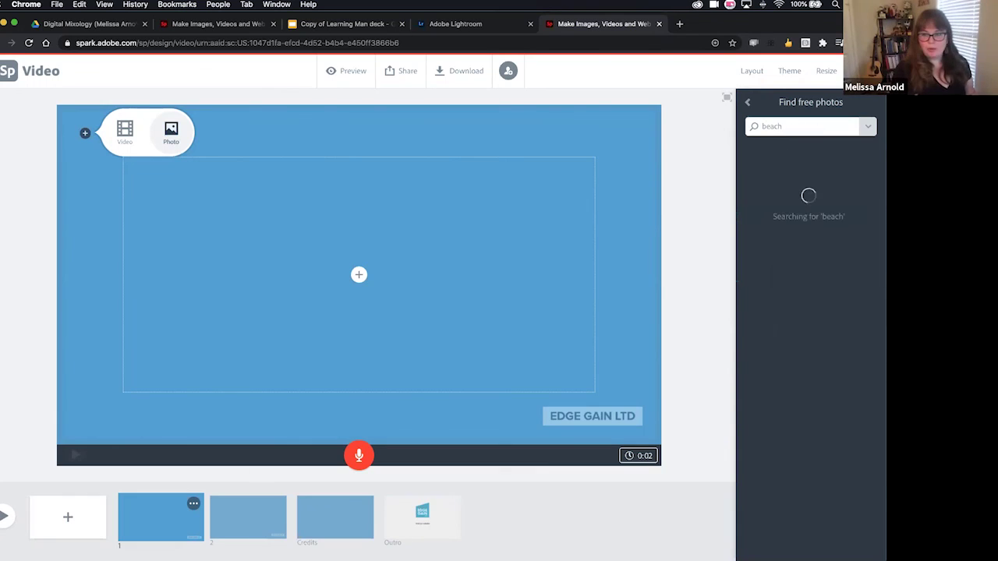
{"action": "scroll", "coordinate": [790, 357], "scroll_direction": "down", "scroll_amount": 2}
{"action": "scroll", "coordinate": [791, 357], "scroll_direction": "down", "scroll_amount": 10}
{"action": "scroll", "coordinate": [791, 357], "scroll_direction": "down", "scroll_amount": 5}
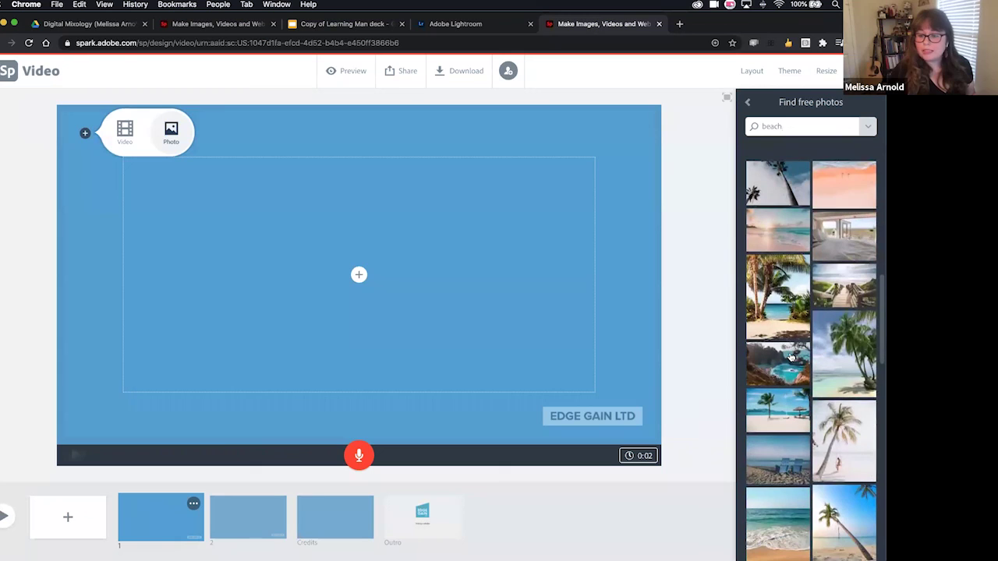
{"action": "left_click", "coordinate": [854, 285]}
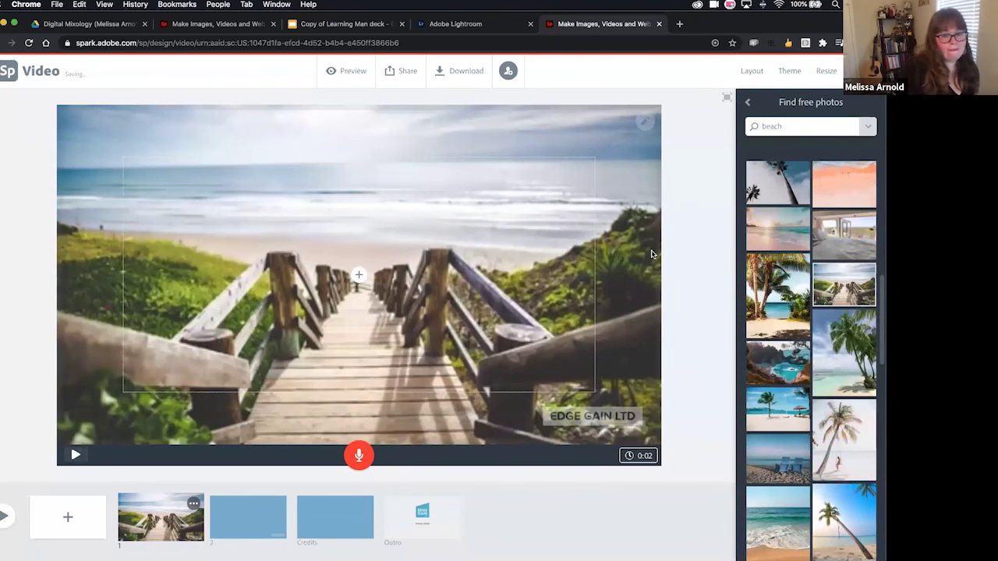
Add the text "Beach Vacation" to the first slide and move it to the lower-left corner of the photo.
{"action": "left_click", "coordinate": [356, 278]}
{"action": "left_click", "coordinate": [359, 278]}
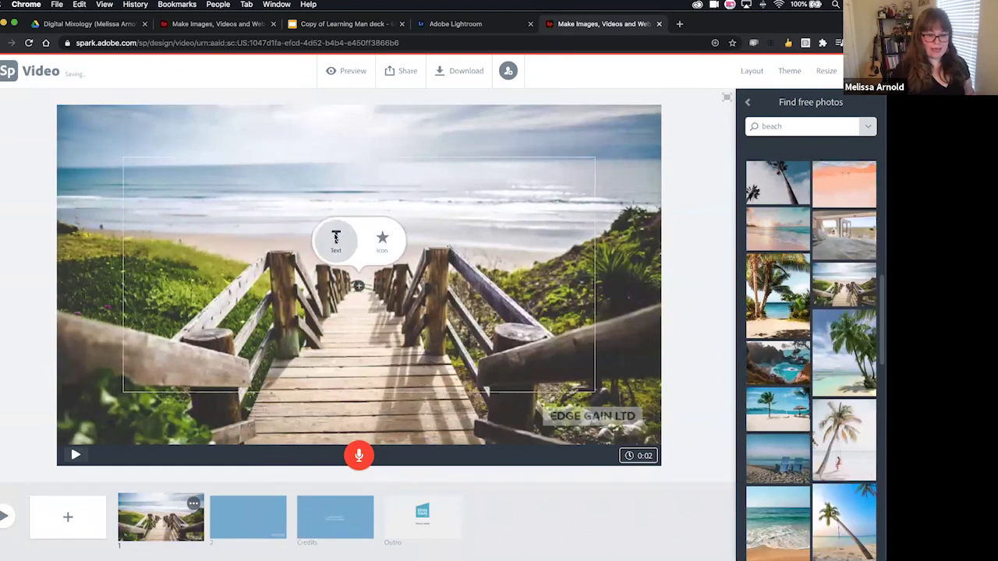
{"action": "left_click", "coordinate": [335, 235]}
{"action": "type", "text": "BEach"}
{"action": "key", "text": "BackSpace"}
{"action": "key", "text": "BackSpace"}
{"action": "key", "text": "BackSpace"}
{"action": "key", "text": "BackSpace"}
{"action": "type", "text": "each Vacation"}
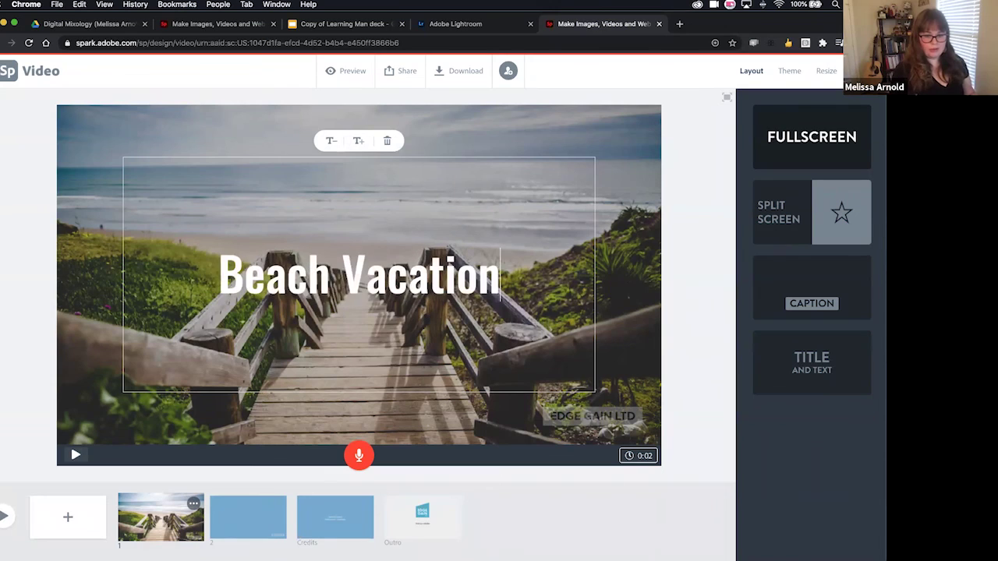
{"action": "left_click", "coordinate": [500, 135]}
{"action": "left_click_drag", "start_coordinate": [370, 290], "coordinate": [236, 400]}
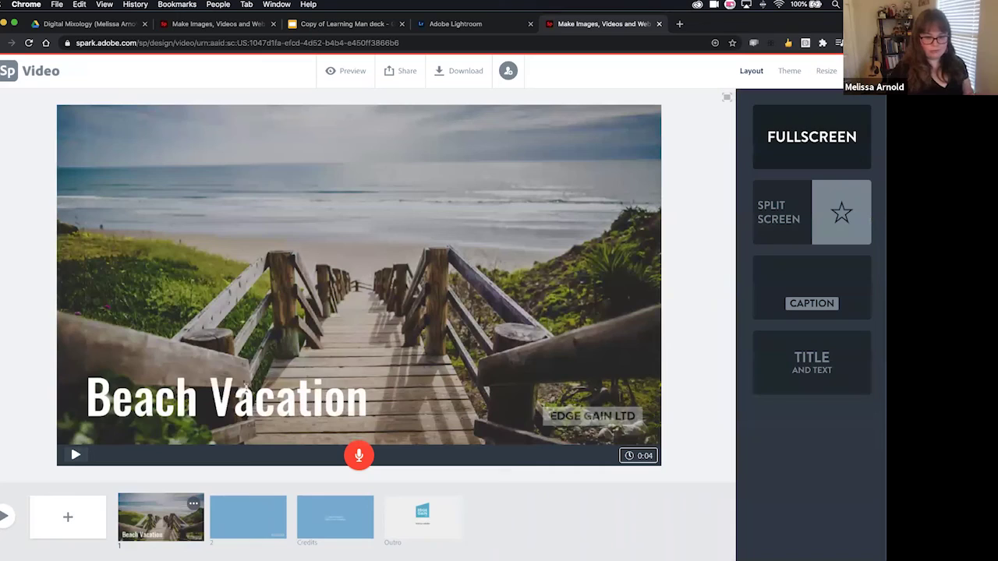
{"action": "left_click", "coordinate": [716, 355]}
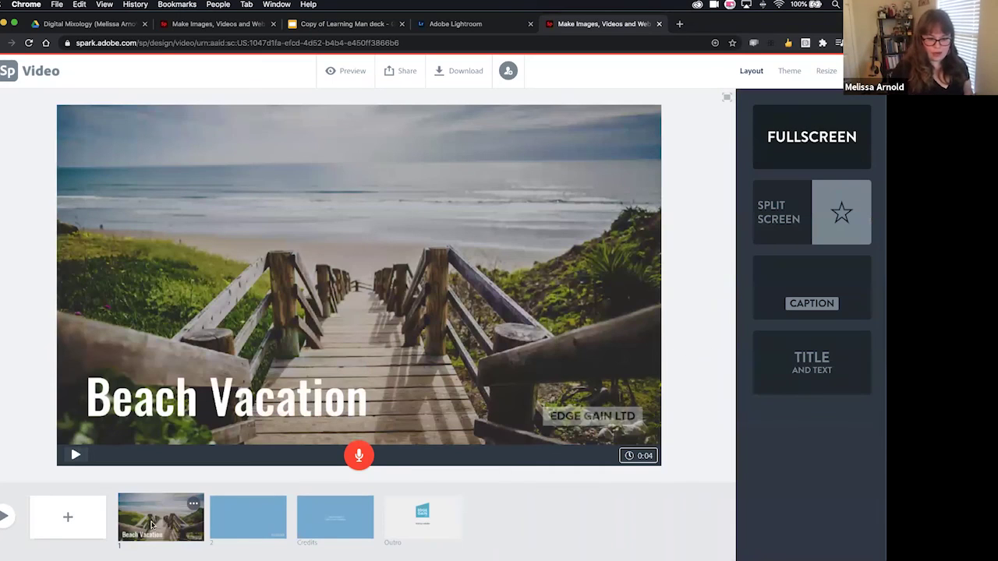
Add a slide after the Beach Vacation slide and give it the Split Screen layout.
{"action": "left_click", "coordinate": [67, 518]}
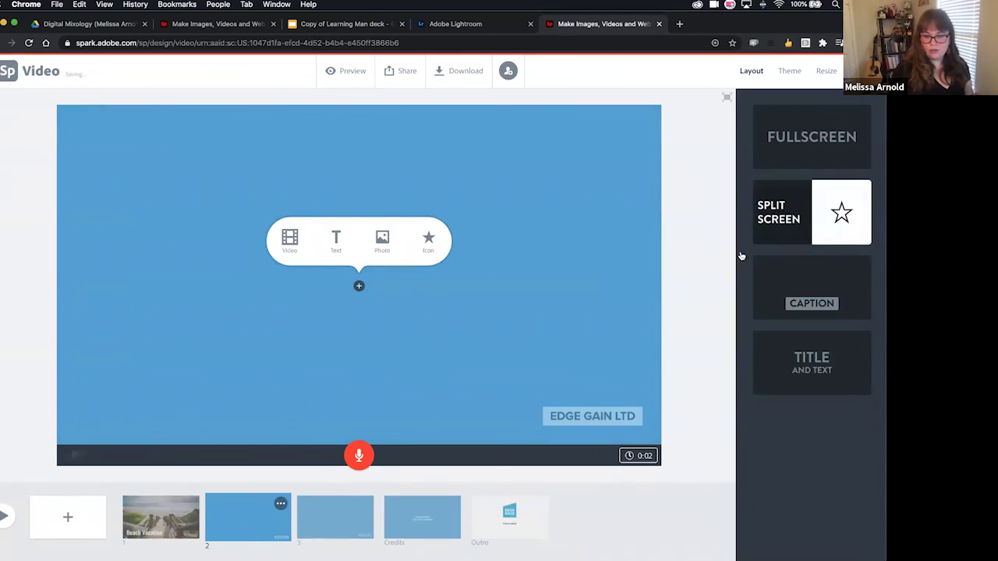
{"action": "left_click", "coordinate": [824, 71]}
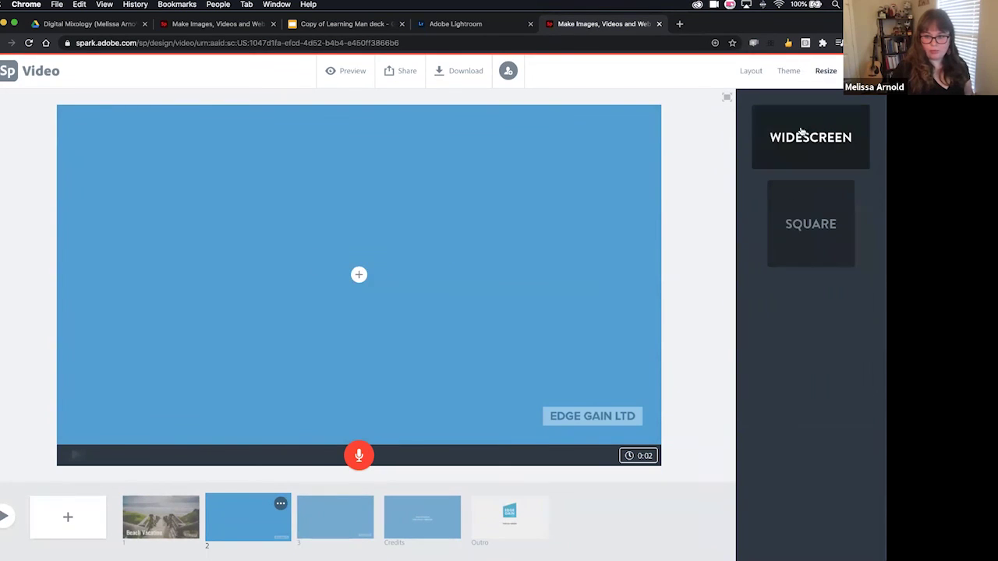
{"action": "left_click", "coordinate": [786, 71]}
{"action": "left_click", "coordinate": [750, 71]}
{"action": "left_click", "coordinate": [806, 223]}
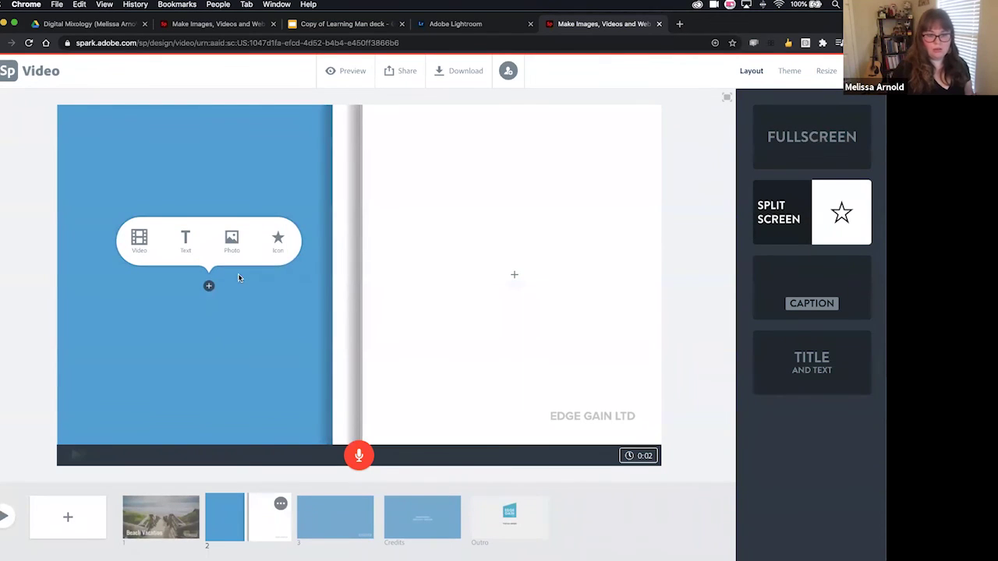
Search the icons for "cocktail" and place the curved glass with straw and citrus slice in the slide's blue half.
{"action": "mouse_move", "coordinate": [514, 277]}
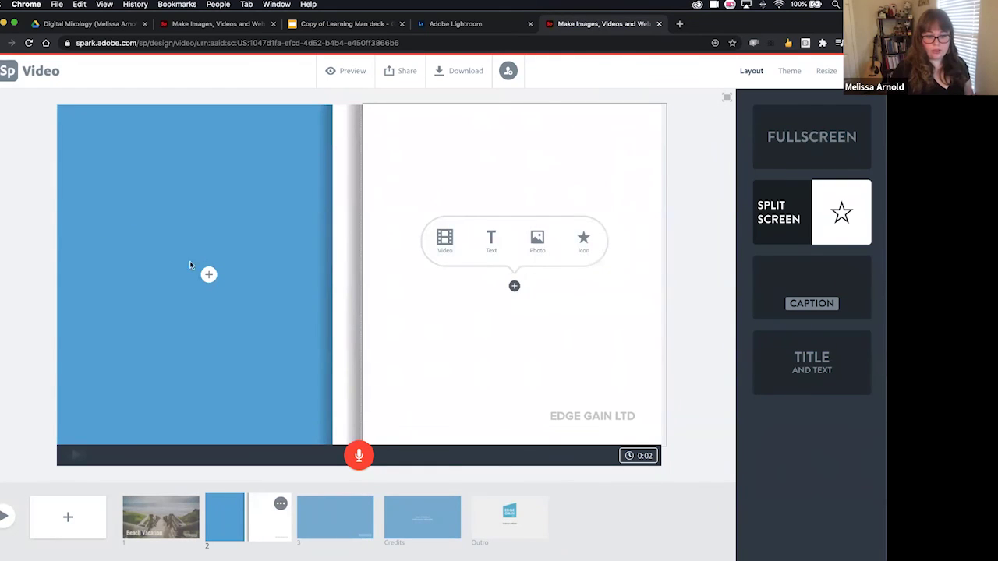
{"action": "mouse_move", "coordinate": [208, 276]}
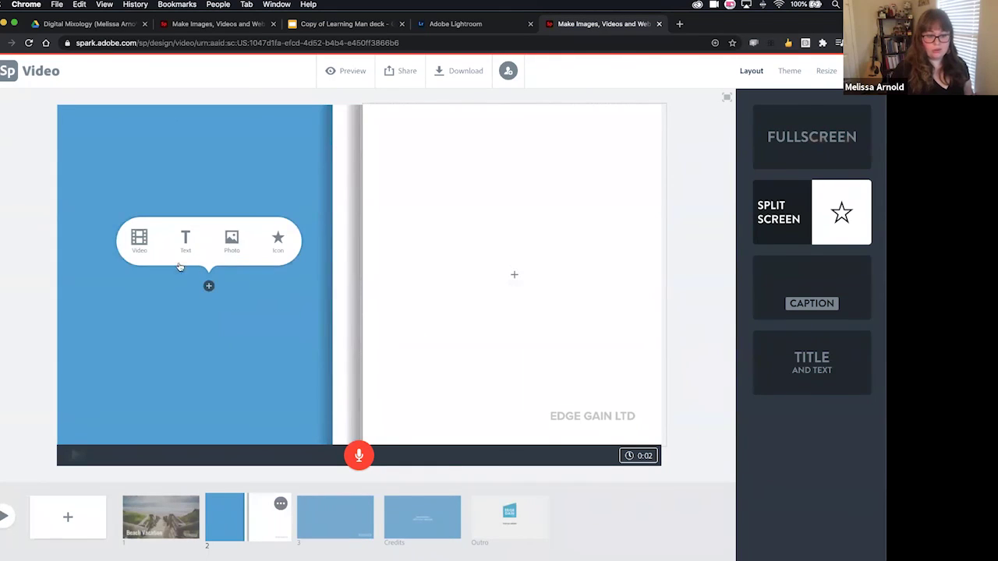
{"action": "left_click", "coordinate": [278, 242]}
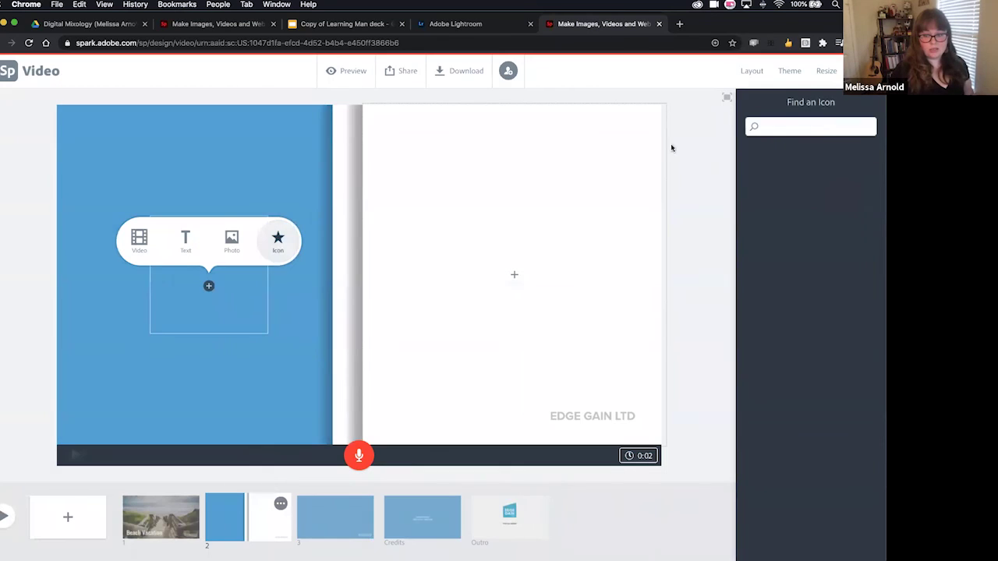
{"action": "type", "text": "d"}
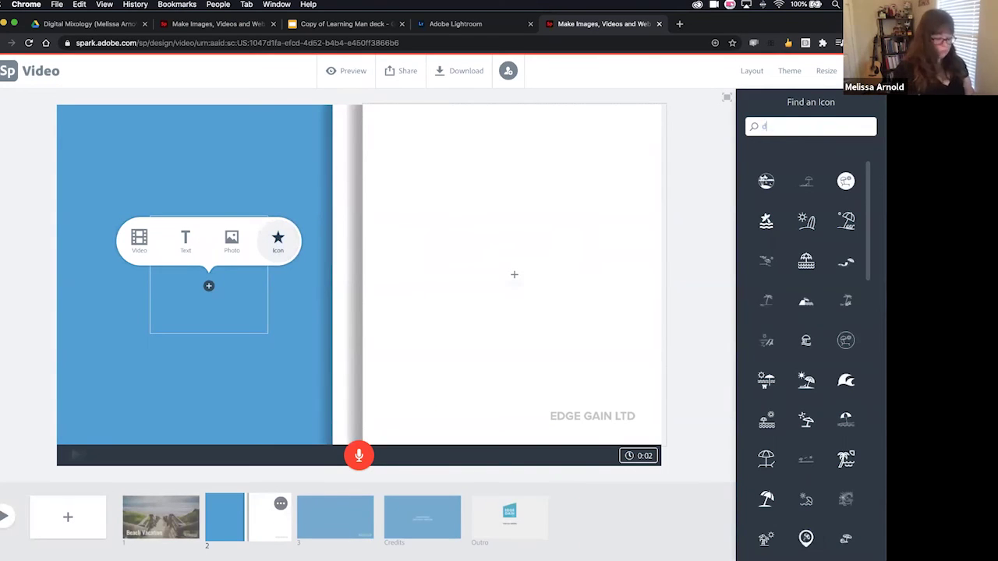
{"action": "type", "text": "cocktail"}
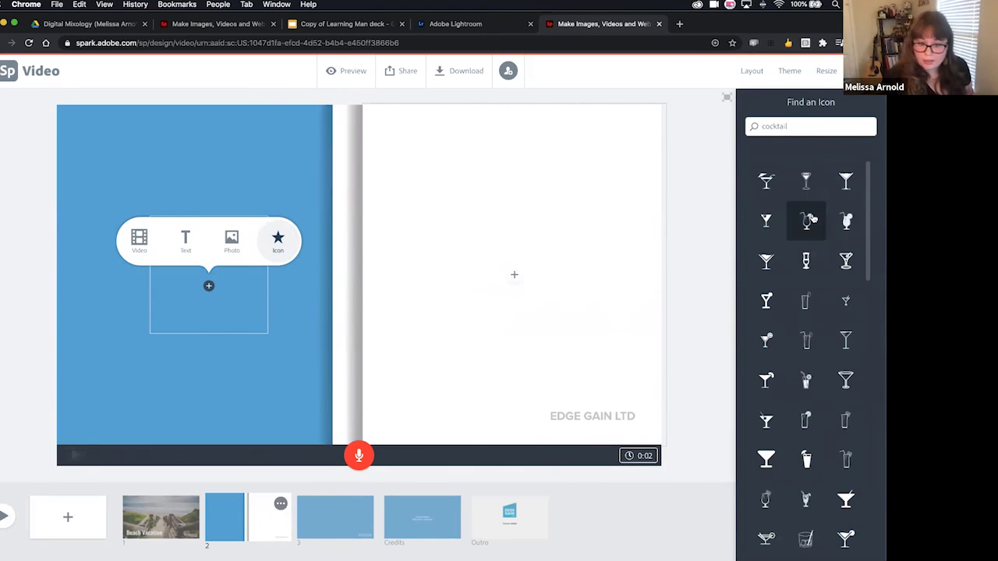
{"action": "left_click", "coordinate": [807, 220]}
{"action": "left_click", "coordinate": [218, 278]}
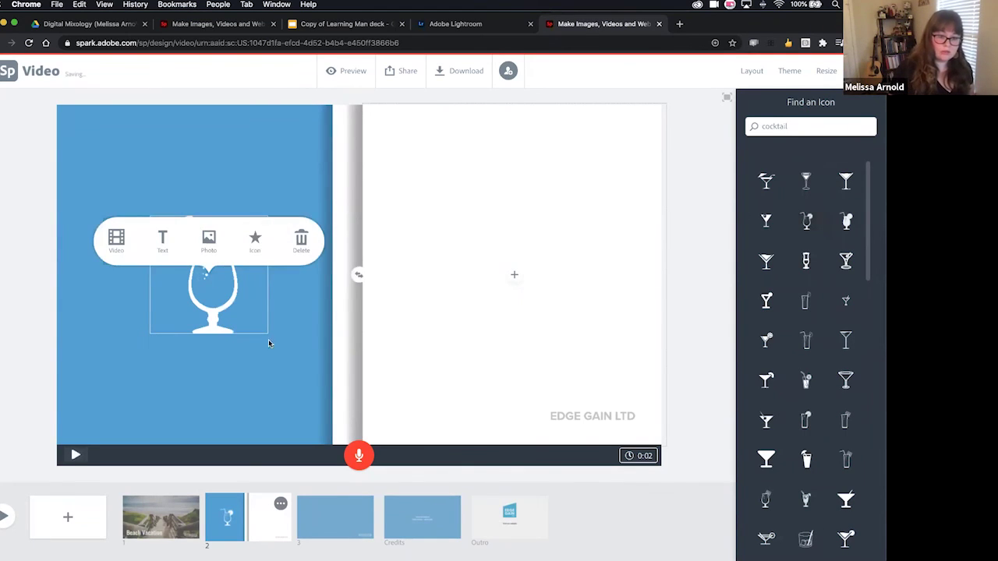
{"action": "left_click", "coordinate": [683, 275]}
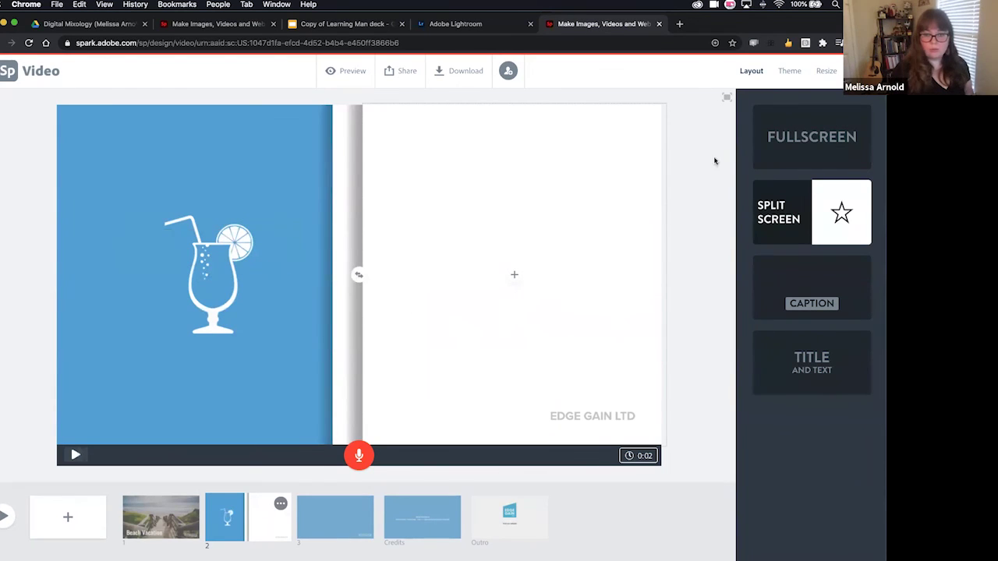
Look through more cocktail icons, search the icon library for "sonne", and clear the search.
{"action": "left_click", "coordinate": [206, 295]}
{"action": "double_click", "coordinate": [804, 133]}
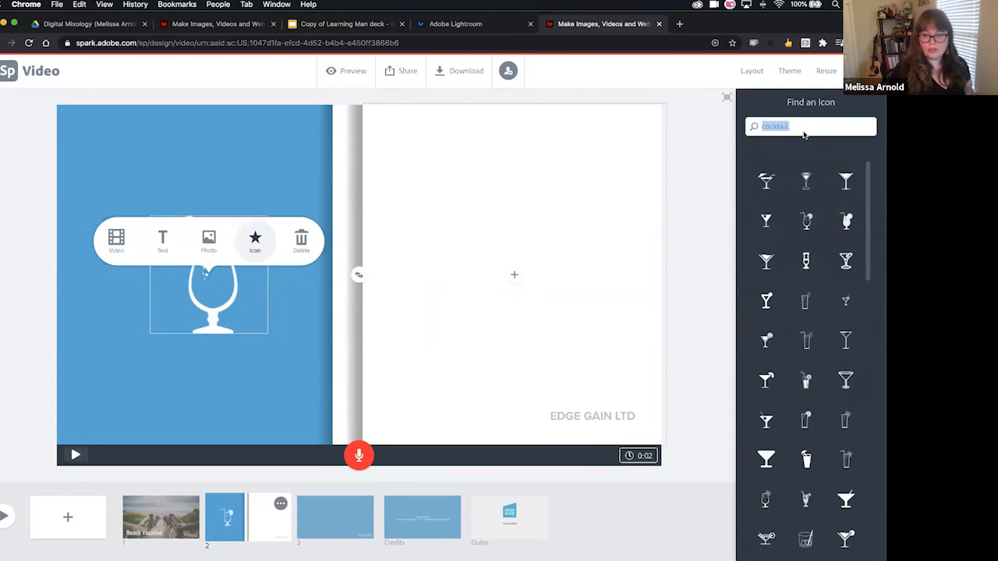
{"action": "scroll", "coordinate": [808, 221], "scroll_direction": "down", "scroll_amount": 4}
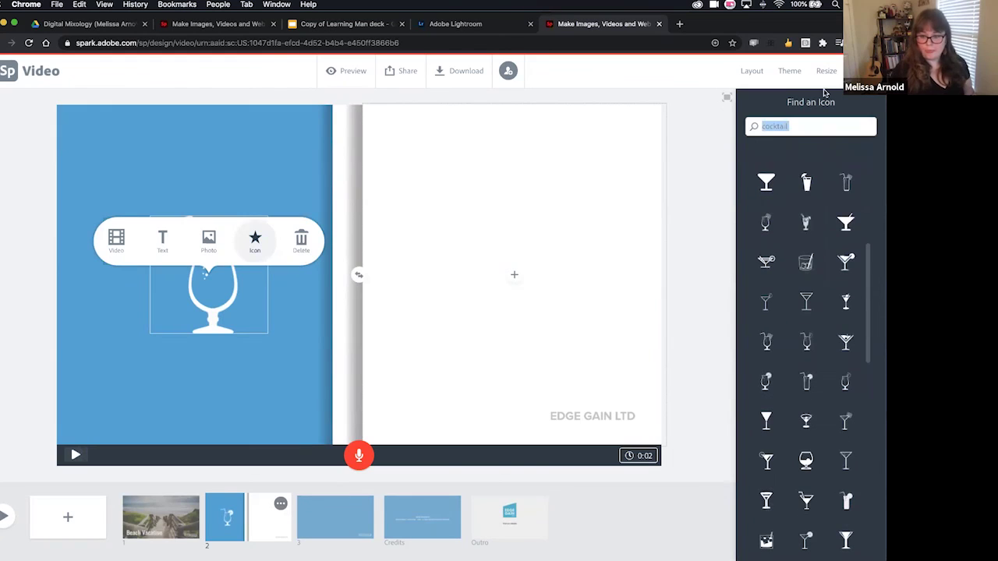
{"action": "left_click", "coordinate": [803, 129]}
{"action": "double_click", "coordinate": [803, 127]}
{"action": "type", "text": "sonne"}
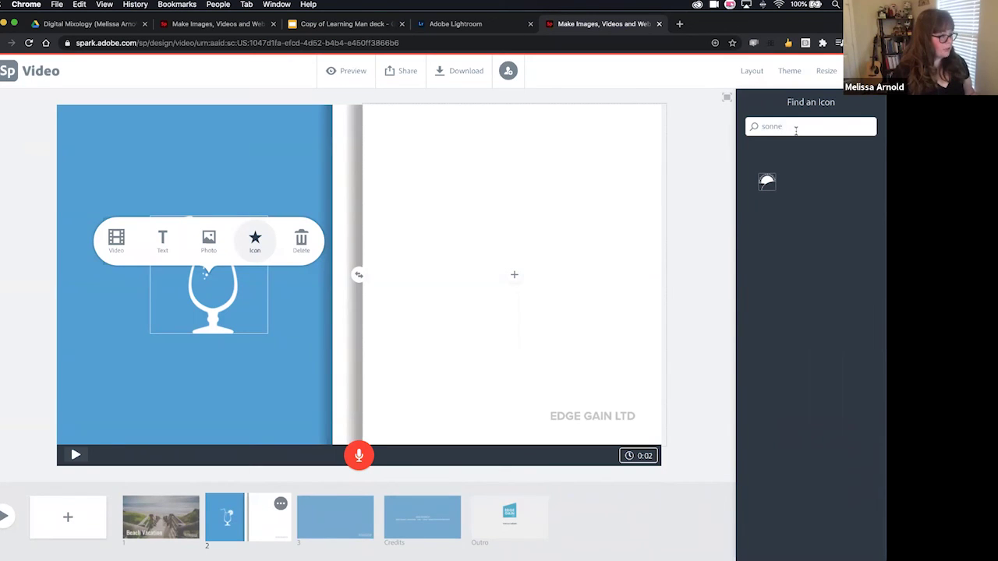
{"action": "double_click", "coordinate": [799, 128]}
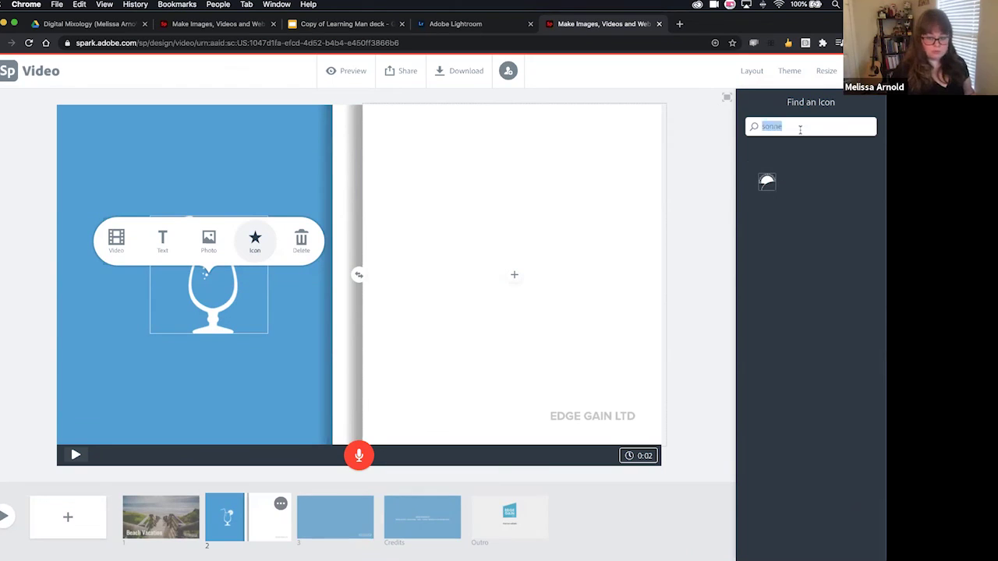
{"action": "key", "text": "BackSpace"}
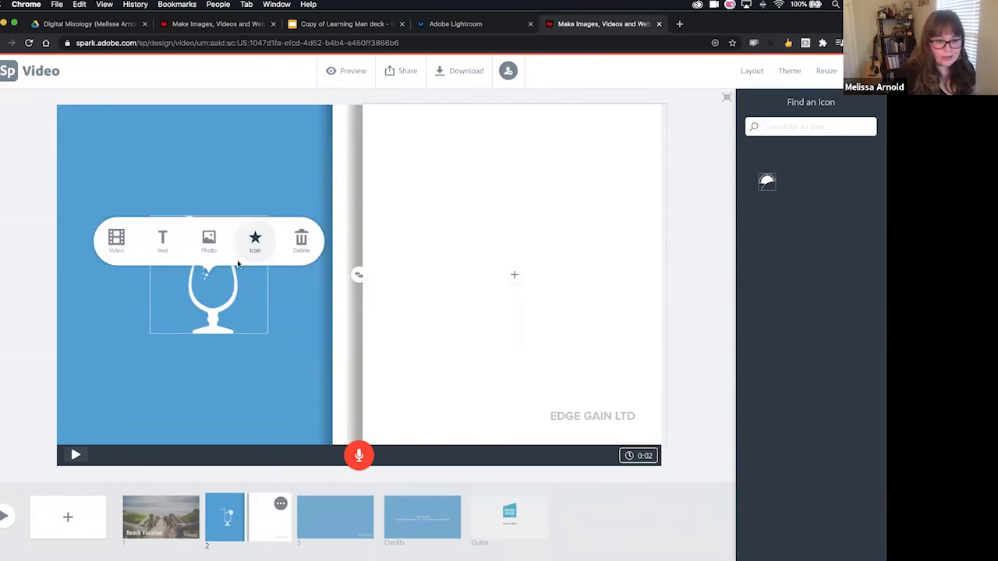
Delete the drink icon from the blue half, try other cocktail icons there, and settle on the martini glass with an olive.
{"action": "left_click", "coordinate": [301, 247]}
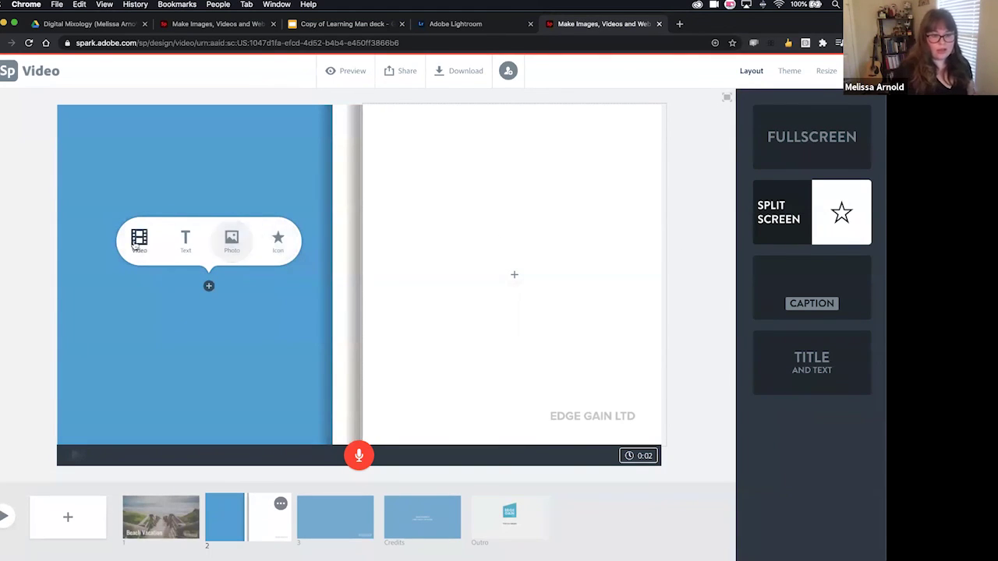
{"action": "left_click", "coordinate": [275, 245]}
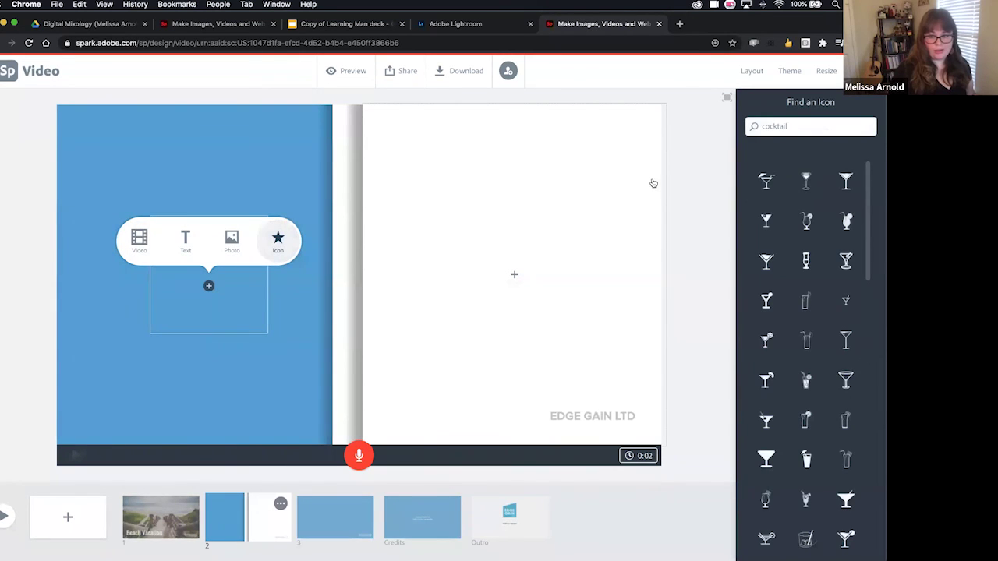
{"action": "left_click", "coordinate": [766, 181]}
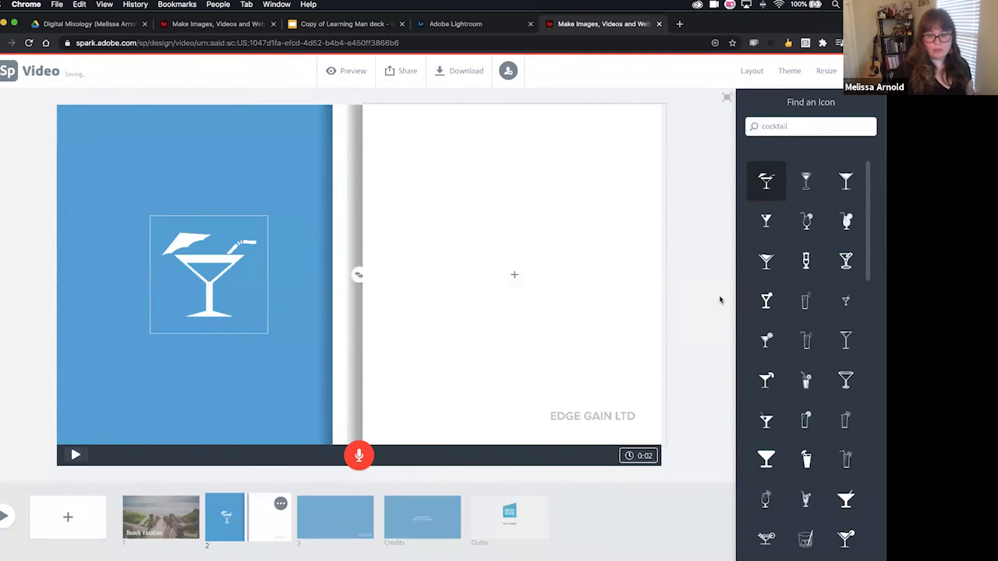
{"action": "left_click", "coordinate": [799, 266]}
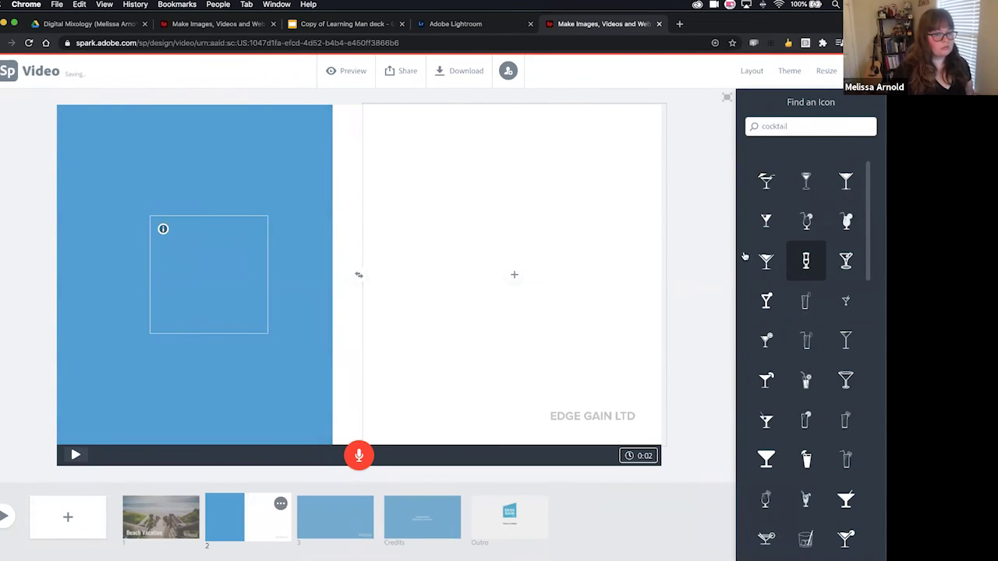
{"action": "left_click", "coordinate": [845, 265]}
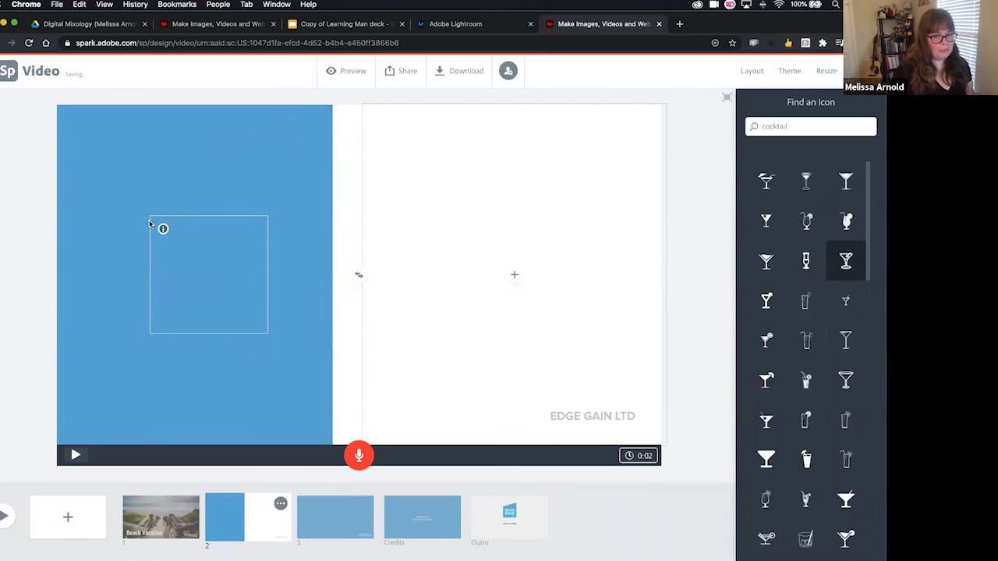
{"action": "mouse_move", "coordinate": [162, 230]}
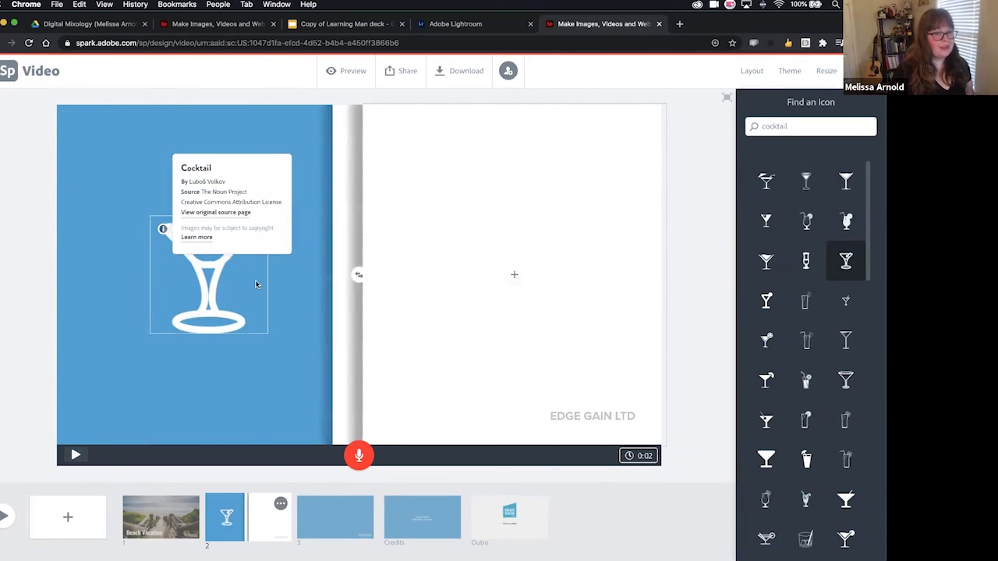
{"action": "left_click", "coordinate": [305, 291]}
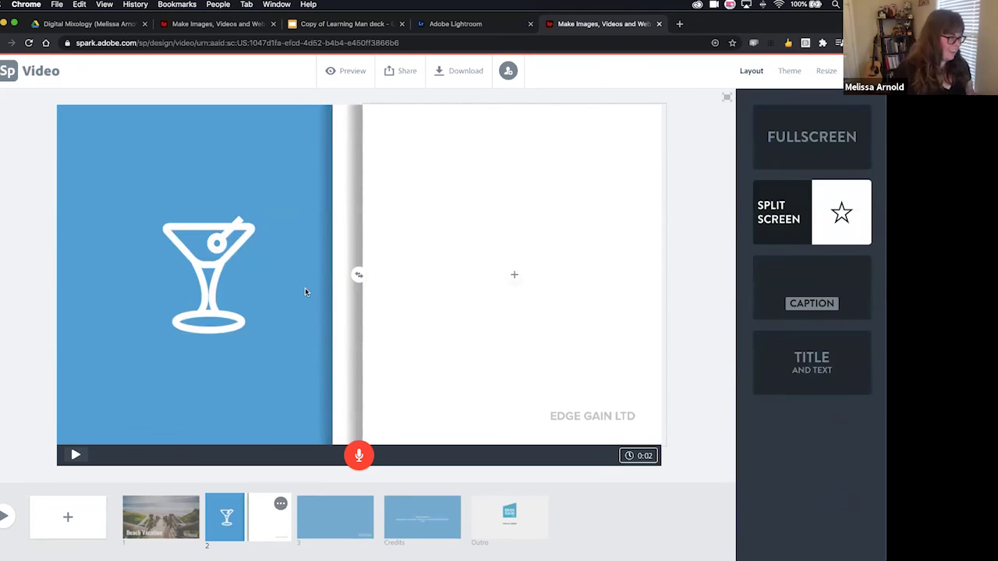
Add the text "Cocktail" to the white half of the second slide and open the empty third slide.
{"action": "left_click", "coordinate": [513, 275]}
{"action": "left_click", "coordinate": [489, 241]}
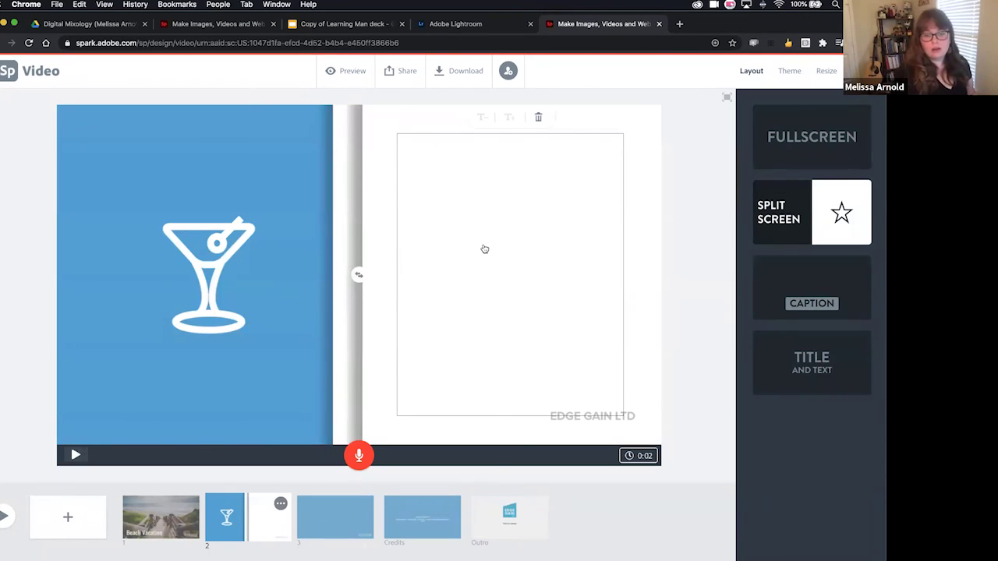
{"action": "type", "text": "Cocktail"}
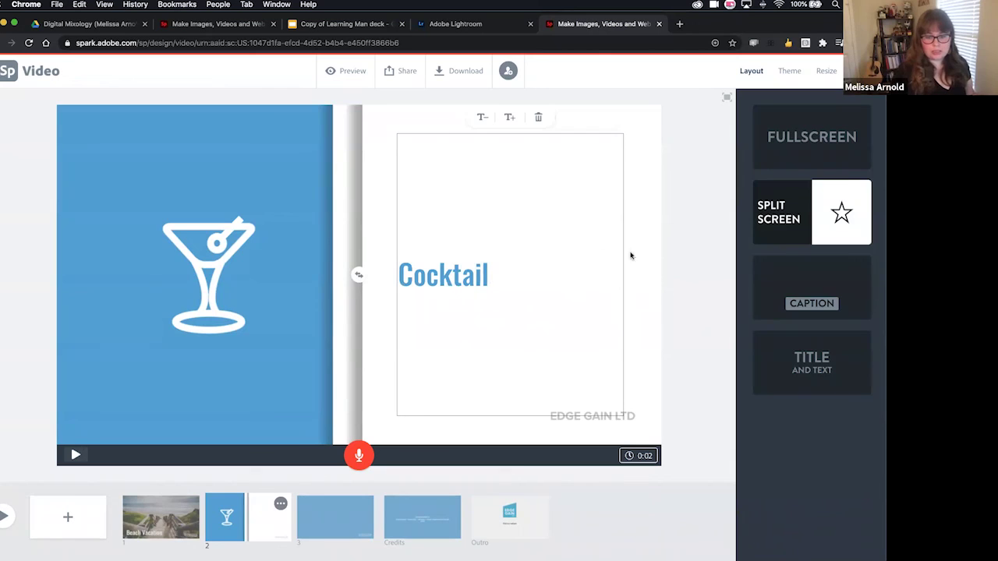
{"action": "left_click", "coordinate": [707, 262]}
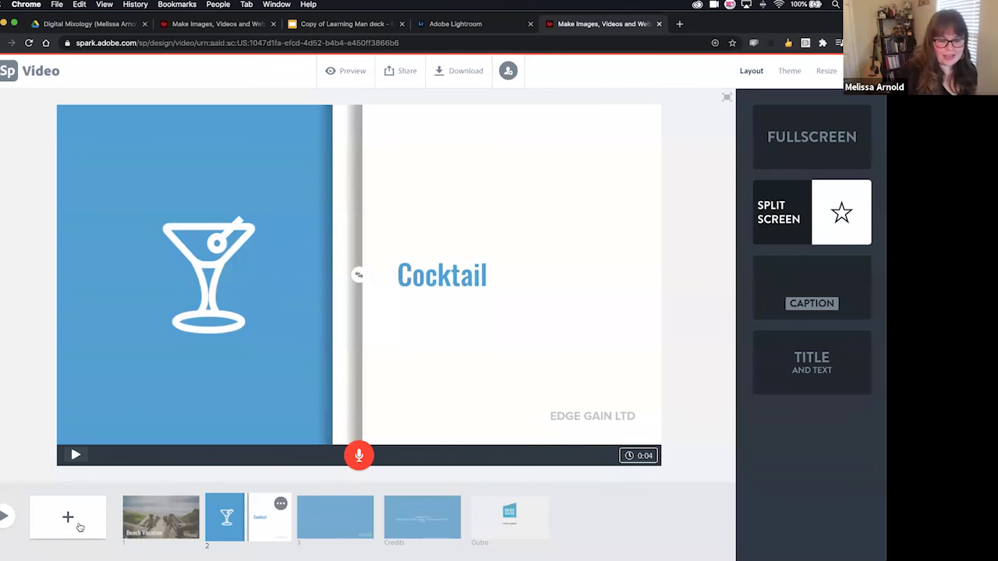
{"action": "left_click", "coordinate": [340, 531]}
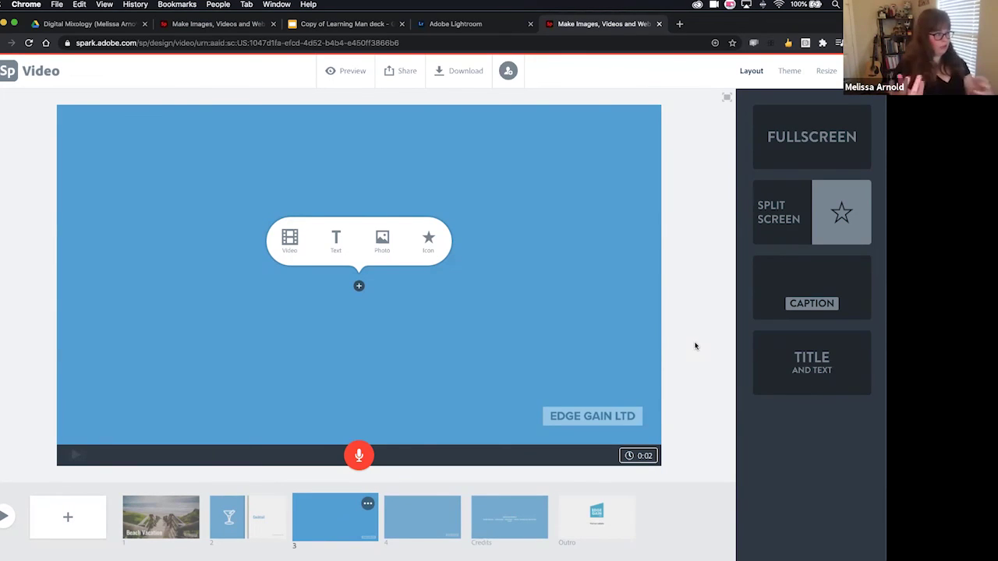
Load the video Clip-Shaker.mp4 from the Spark Assets folder for the empty third slide.
{"action": "left_click", "coordinate": [290, 237]}
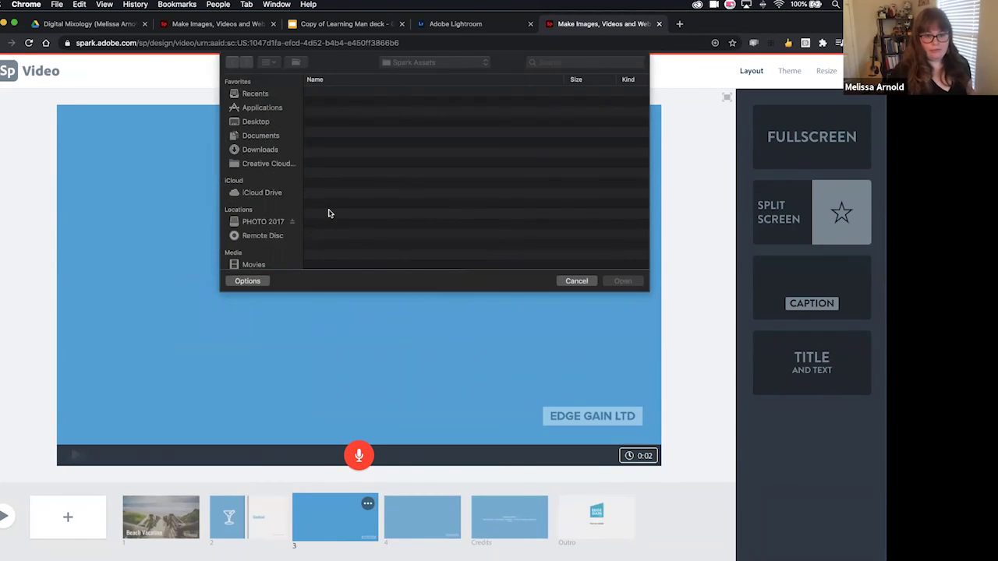
{"action": "left_click", "coordinate": [440, 66]}
{"action": "left_click", "coordinate": [438, 76]}
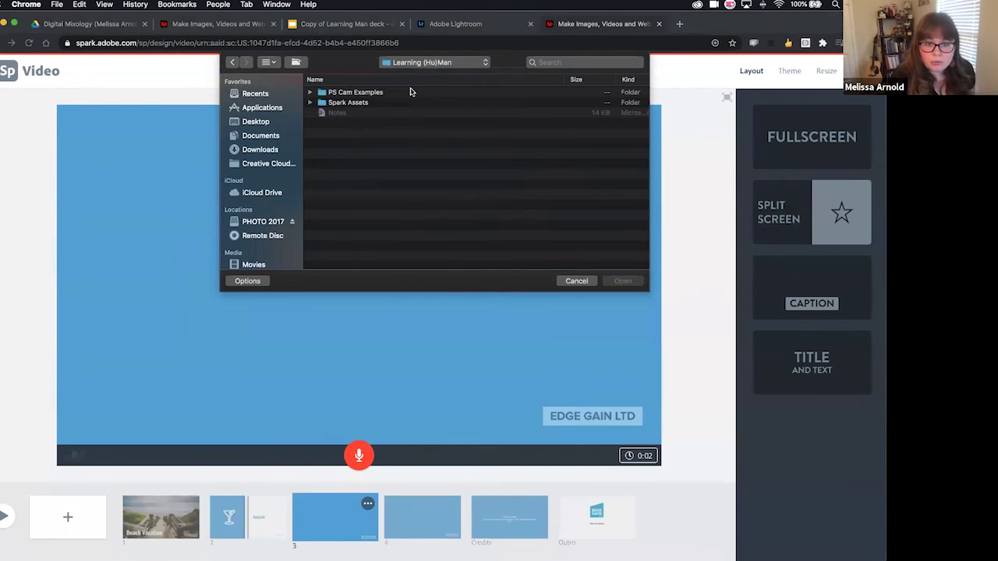
{"action": "double_click", "coordinate": [371, 104]}
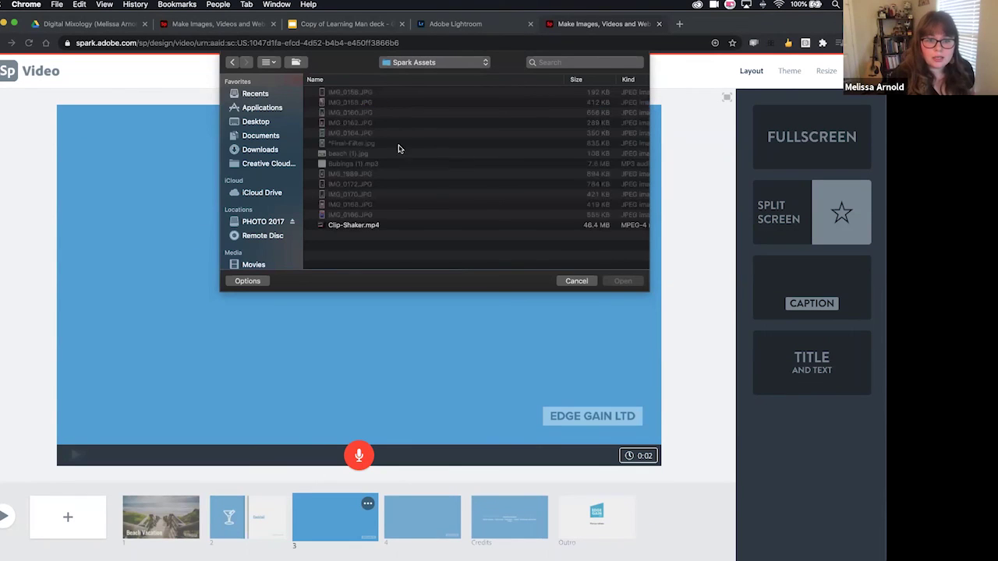
{"action": "left_click", "coordinate": [379, 225]}
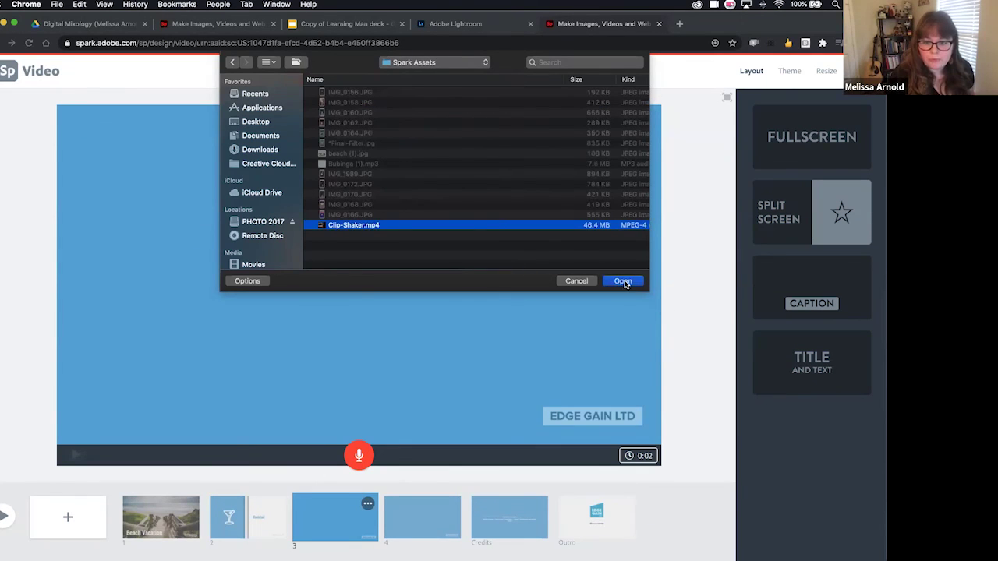
{"action": "left_click", "coordinate": [623, 281]}
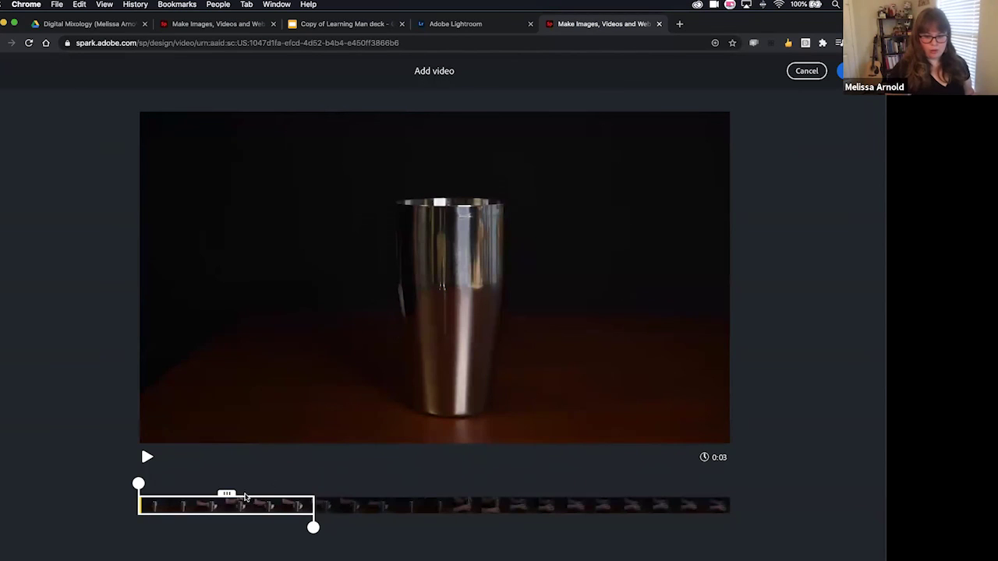
Trim the shaker clip to its first 4.1 seconds, preview the selection and add it to the slide.
{"action": "left_click_drag", "start_coordinate": [313, 528], "coordinate": [760, 546]}
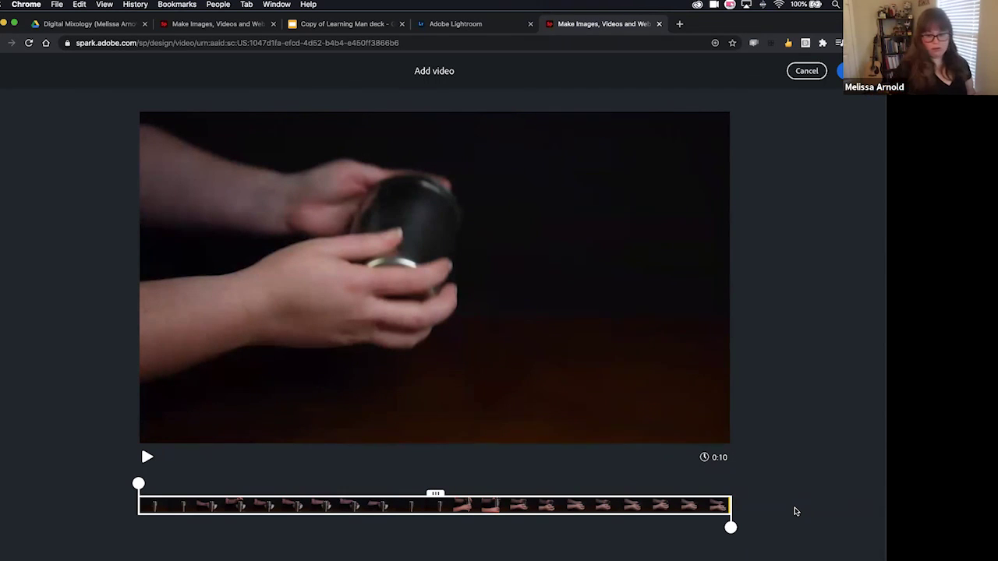
{"action": "left_click_drag", "start_coordinate": [730, 525], "coordinate": [417, 499]}
{"action": "left_click_drag", "start_coordinate": [397, 496], "coordinate": [379, 499]}
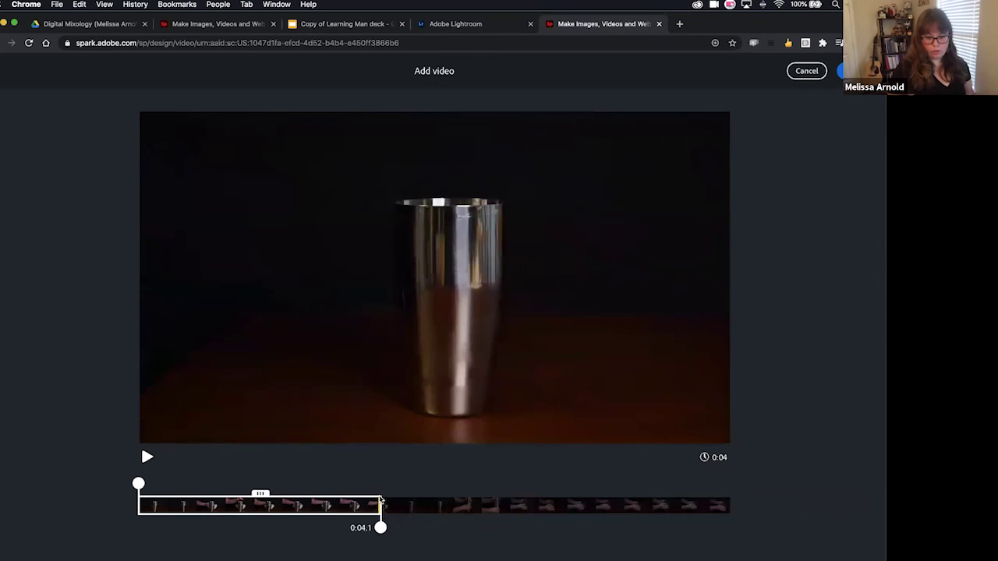
{"action": "left_click", "coordinate": [148, 457]}
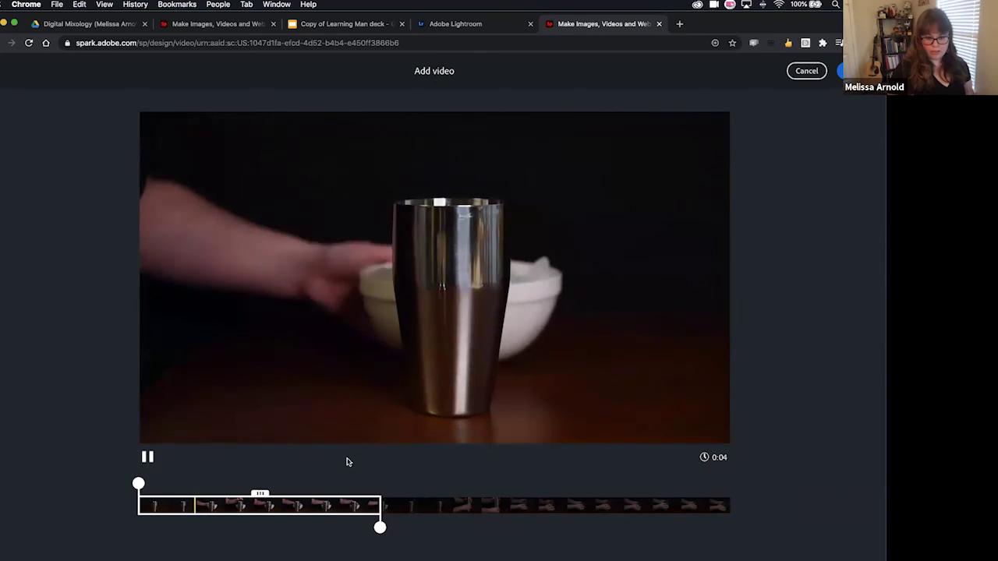
{"action": "left_click", "coordinate": [148, 458]}
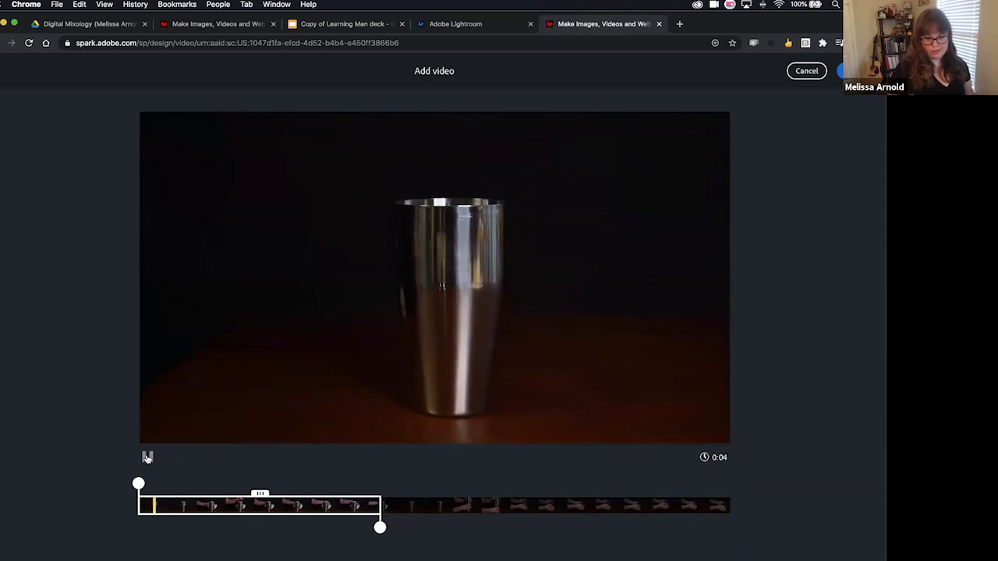
{"action": "left_click", "coordinate": [147, 457]}
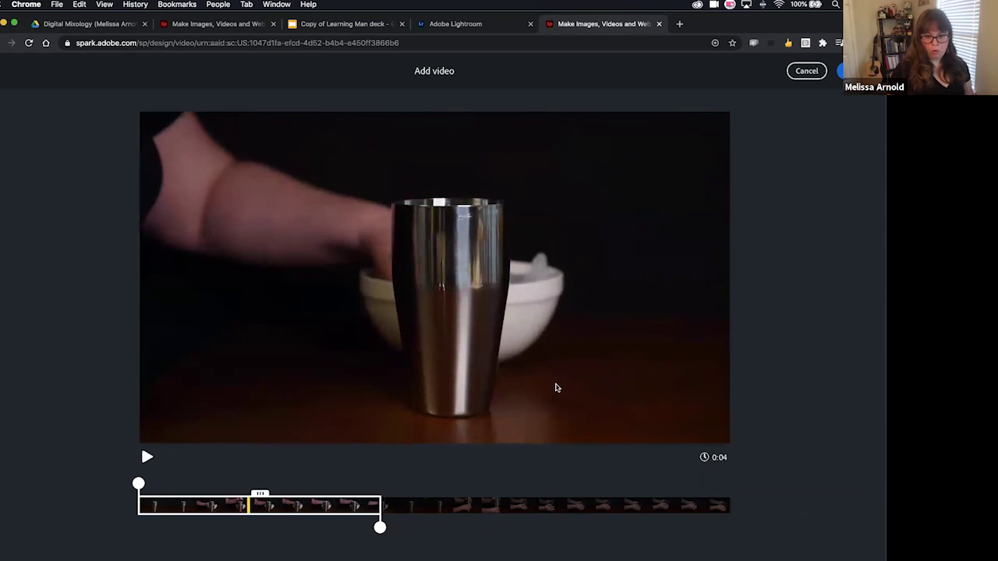
{"action": "left_click", "coordinate": [857, 71]}
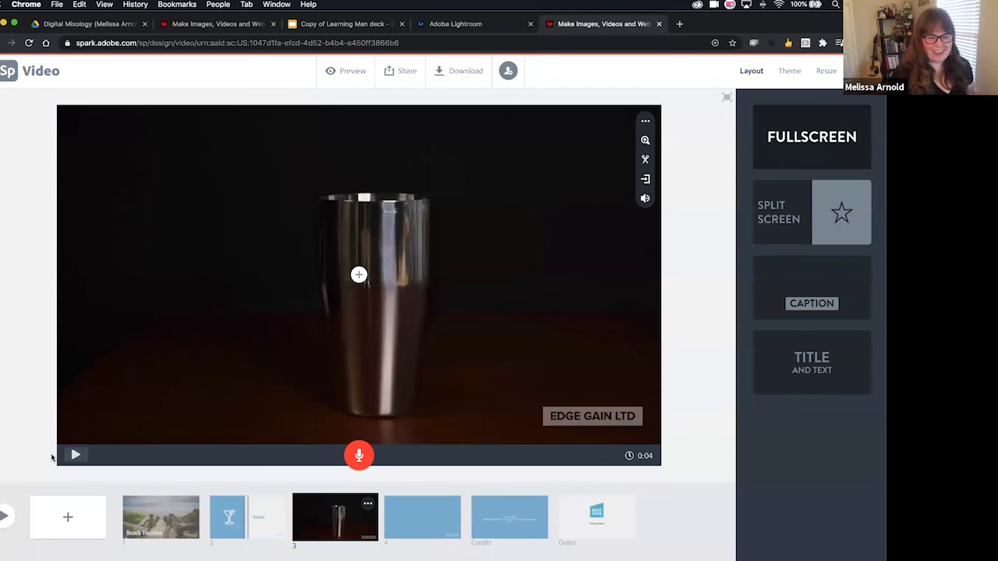
Play the third slide's shaker clip and review its trim range without altering it.
{"action": "left_click", "coordinate": [76, 457]}
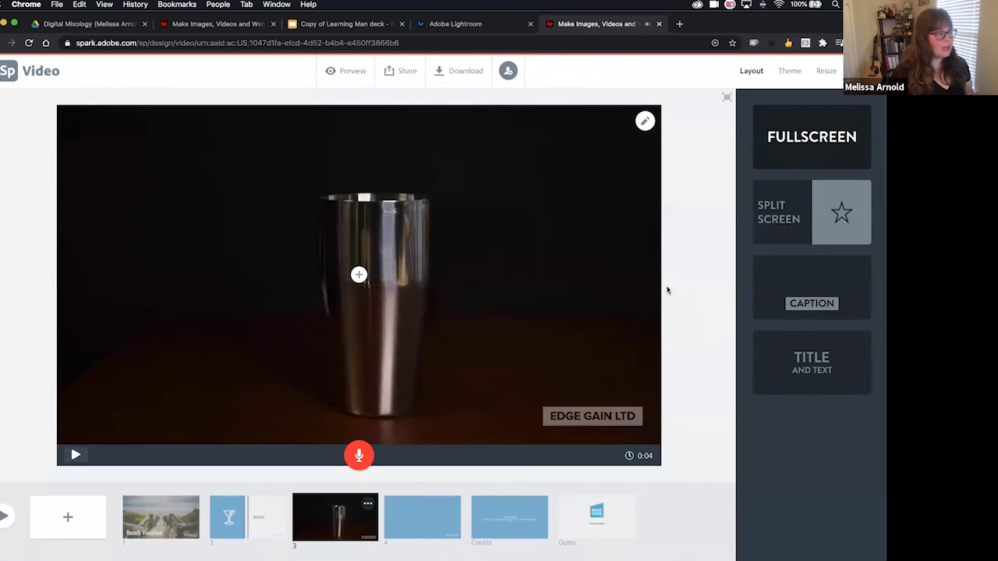
{"action": "left_click", "coordinate": [645, 121]}
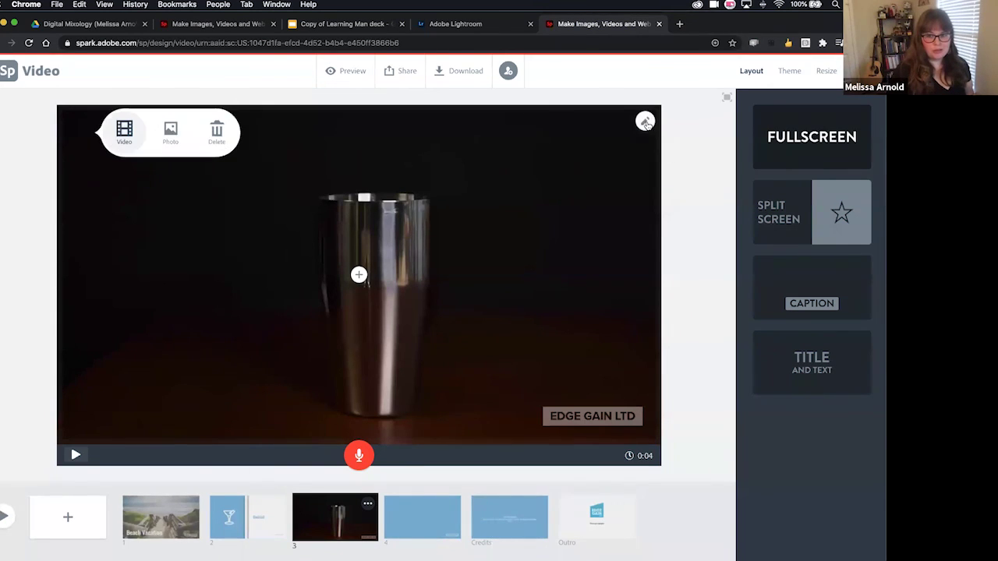
{"action": "mouse_move", "coordinate": [648, 125]}
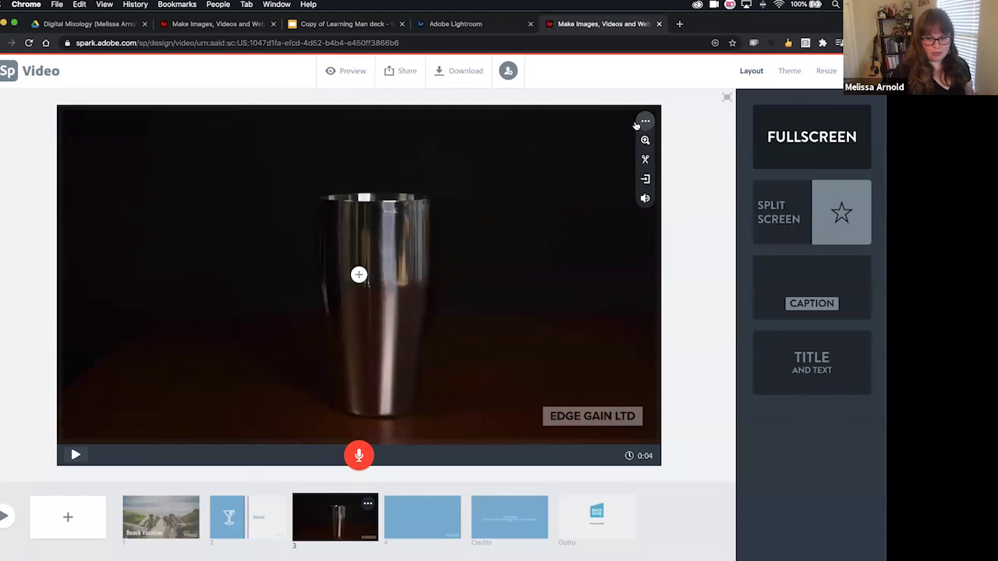
{"action": "left_click", "coordinate": [646, 159]}
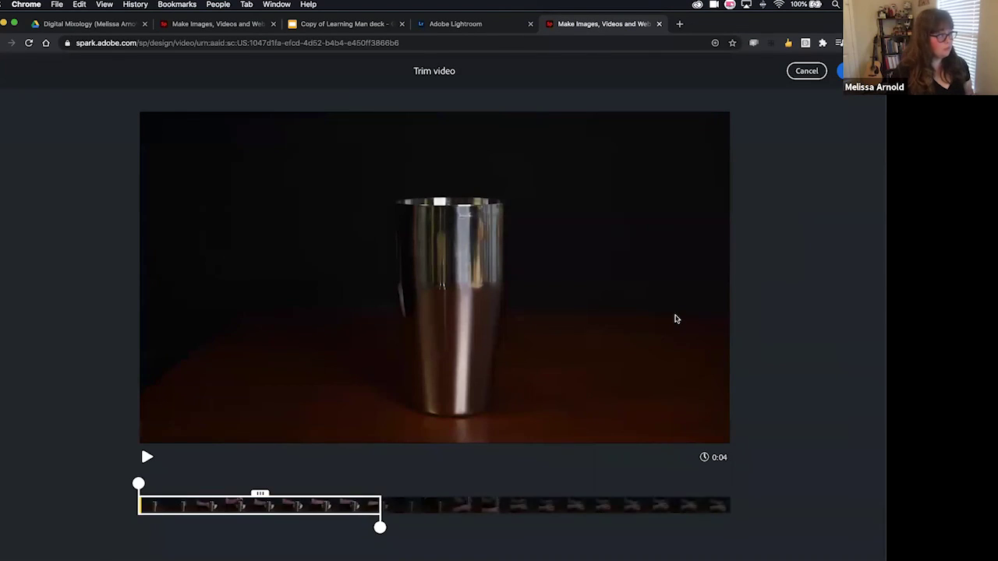
{"action": "left_click", "coordinate": [840, 71]}
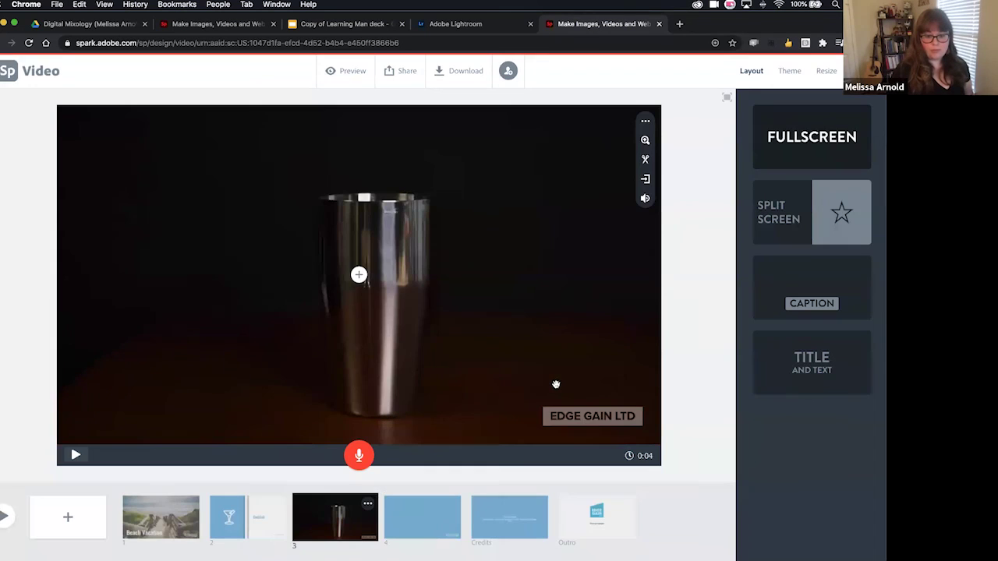
Duplicate the shaker clip slide and shift the copy's trim range to start at 5.4 seconds.
{"action": "left_click", "coordinate": [368, 506]}
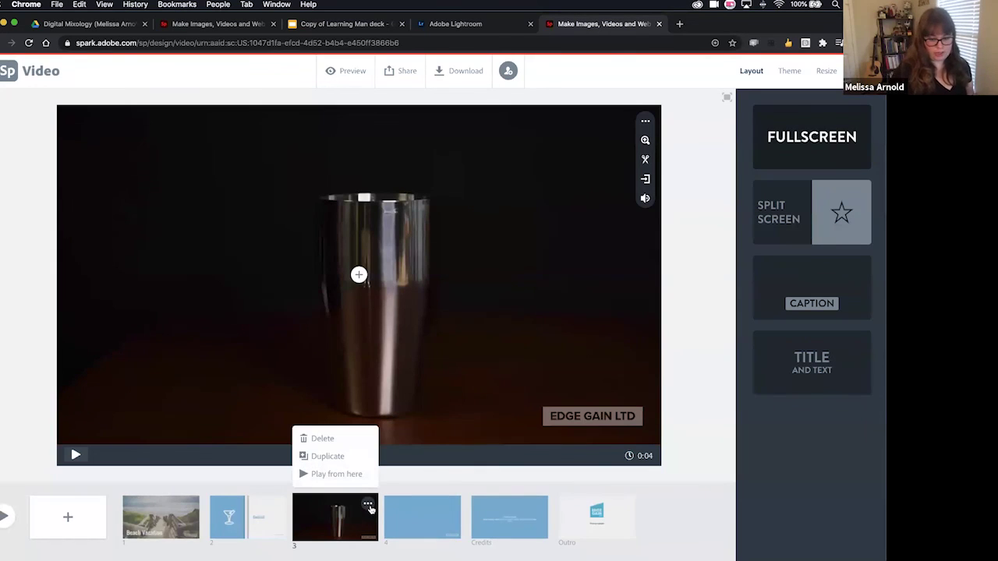
{"action": "left_click", "coordinate": [327, 457]}
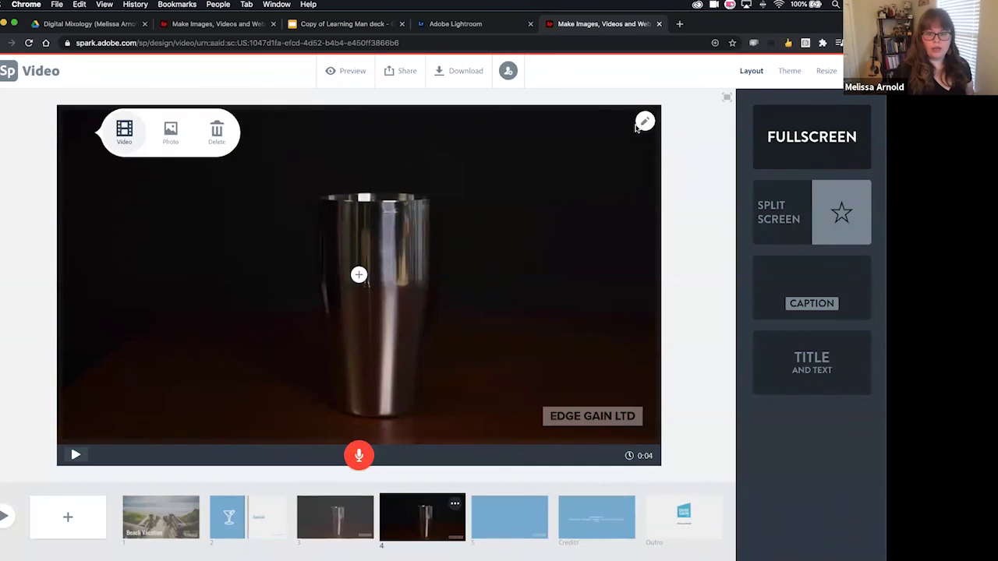
{"action": "left_click", "coordinate": [644, 121]}
{"action": "left_click", "coordinate": [645, 160]}
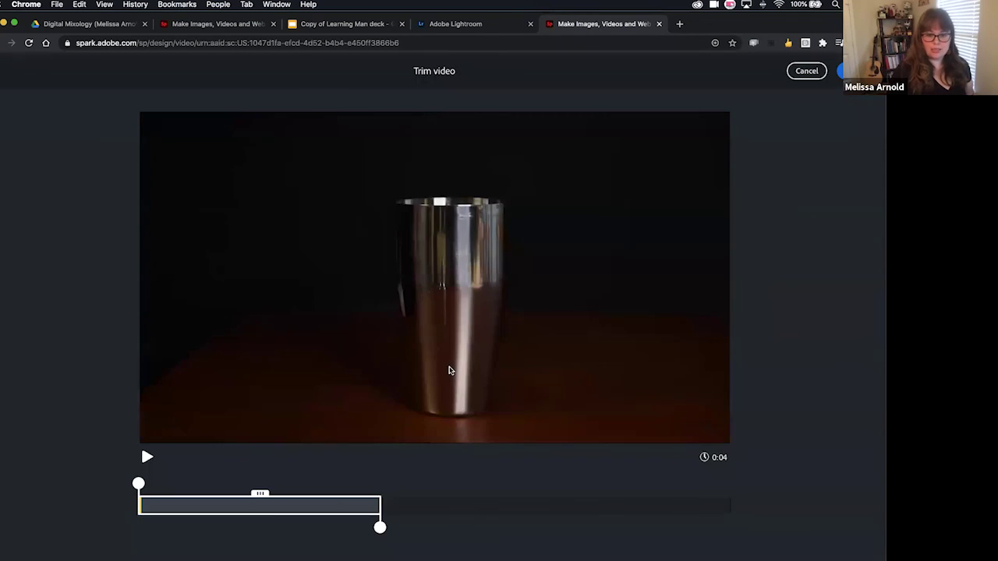
{"action": "left_click_drag", "start_coordinate": [259, 493], "coordinate": [574, 493]}
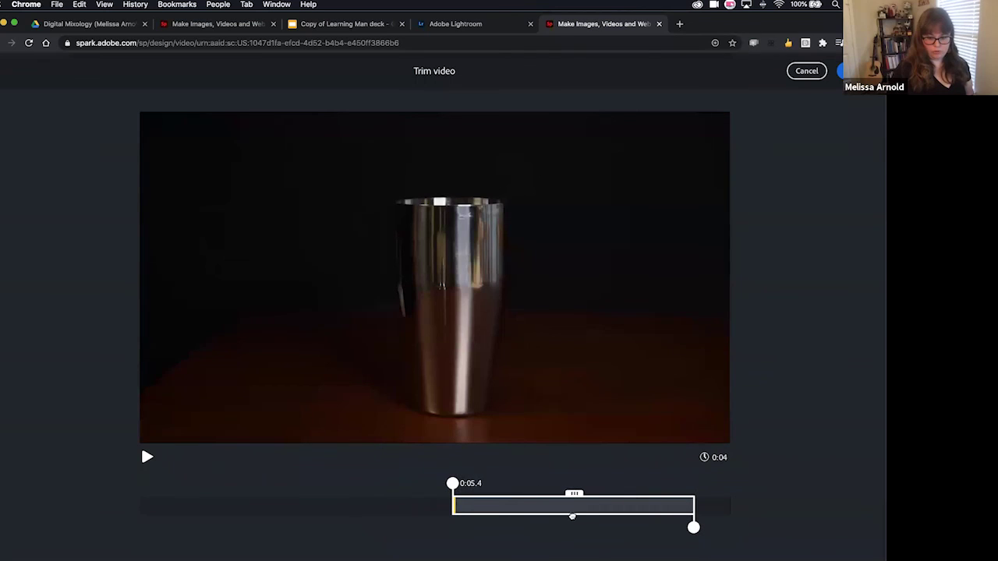
{"action": "left_click", "coordinate": [147, 458]}
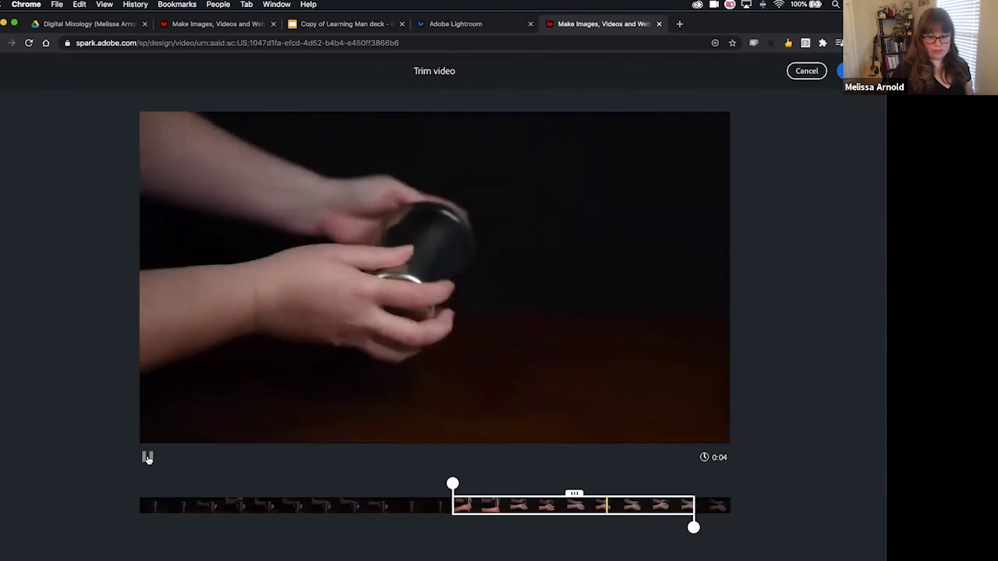
{"action": "left_click", "coordinate": [147, 458]}
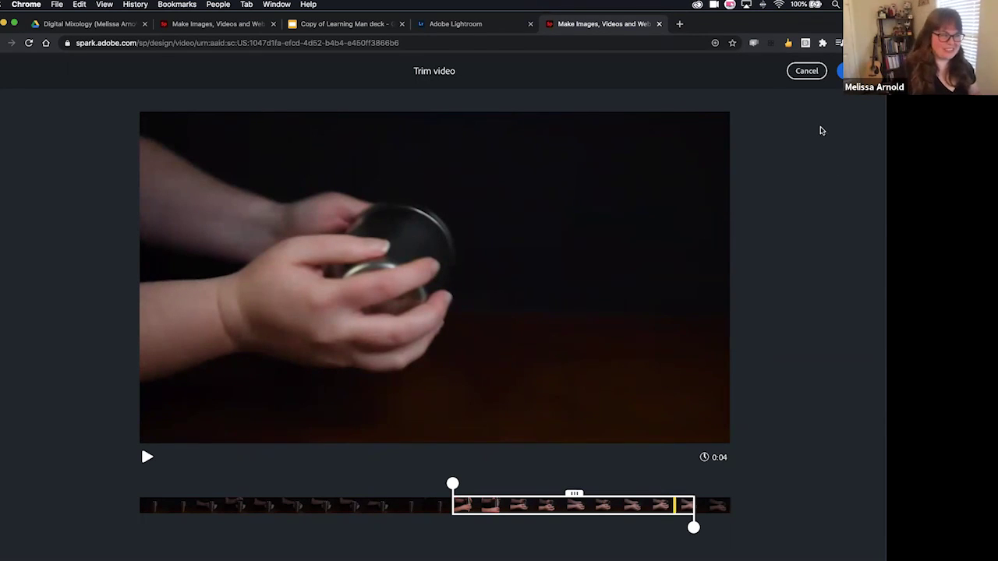
{"action": "left_click", "coordinate": [854, 71]}
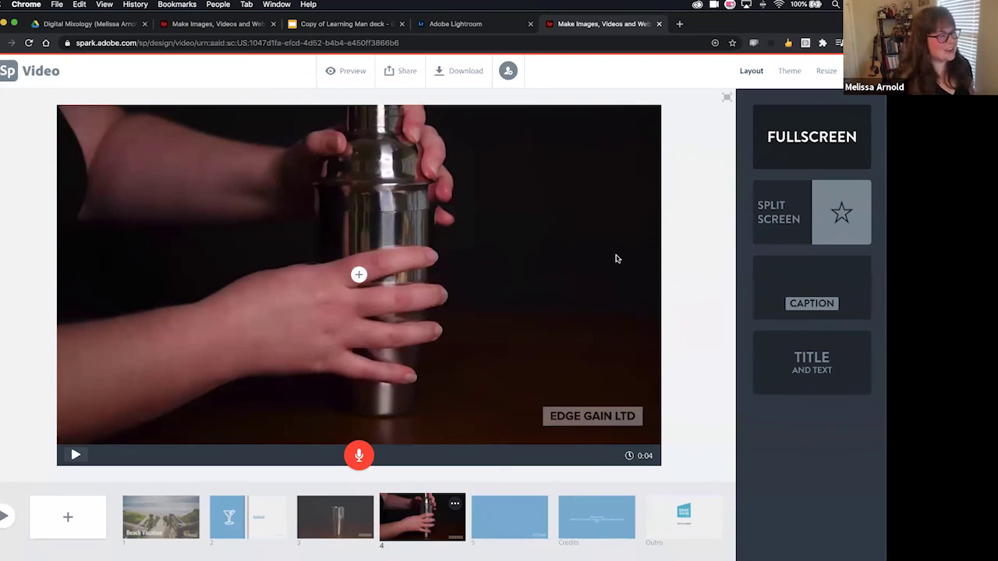
Move the Cocktail slide between the two shaker clips and preview the video.
{"action": "left_click", "coordinate": [336, 512]}
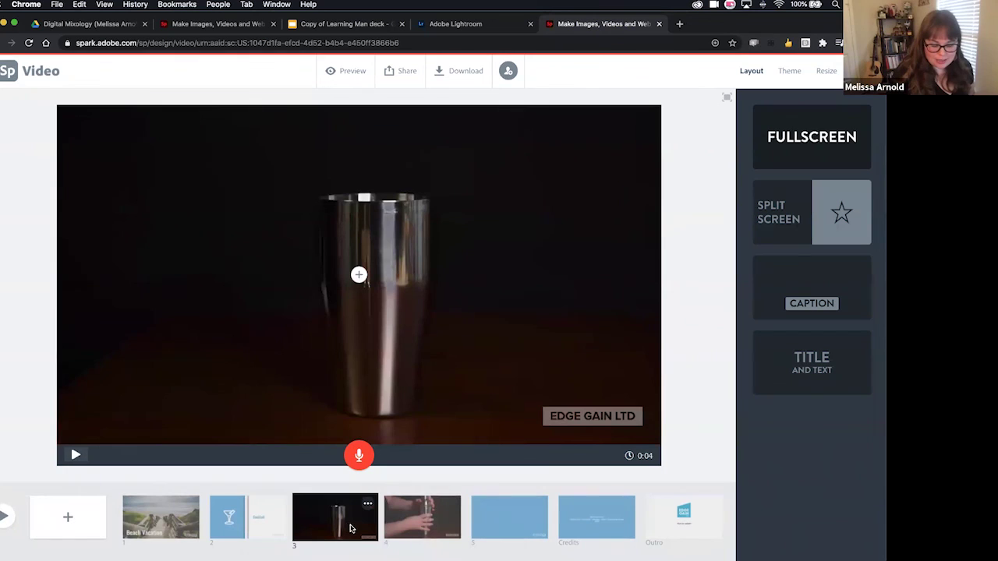
{"action": "left_click_drag", "start_coordinate": [257, 523], "coordinate": [316, 519]}
{"action": "left_click", "coordinate": [248, 517]}
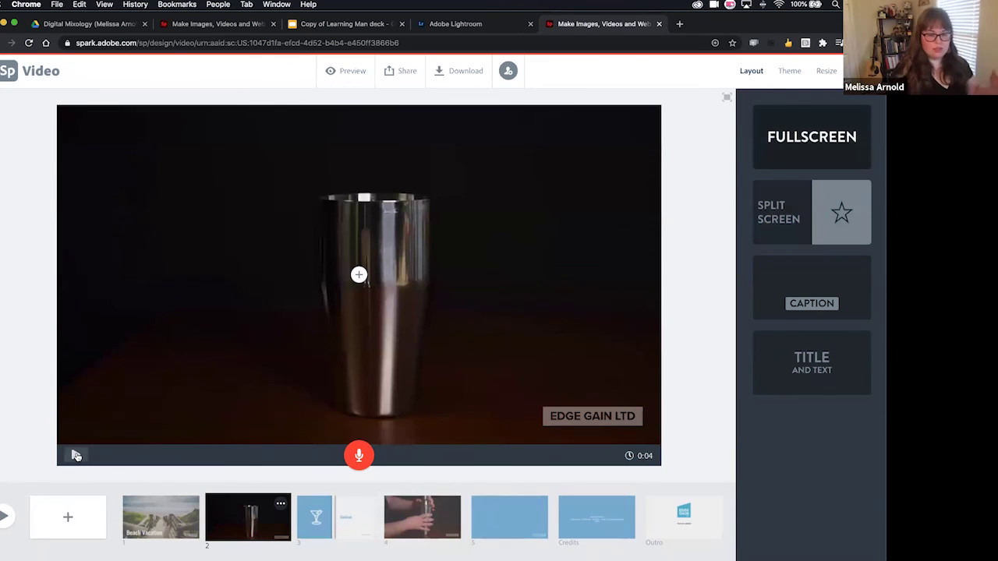
{"action": "left_click", "coordinate": [145, 527]}
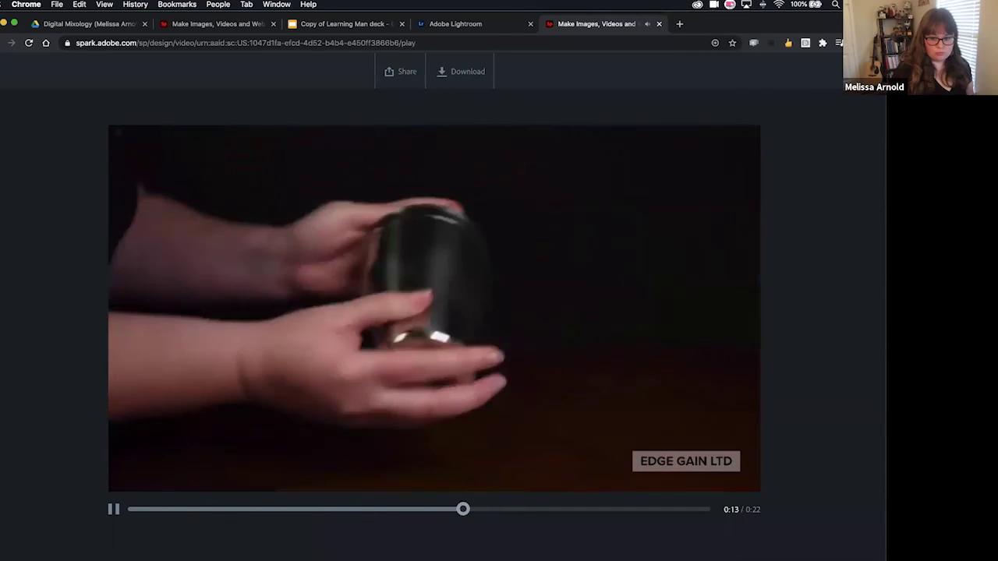
{"action": "key", "text": "Escape"}
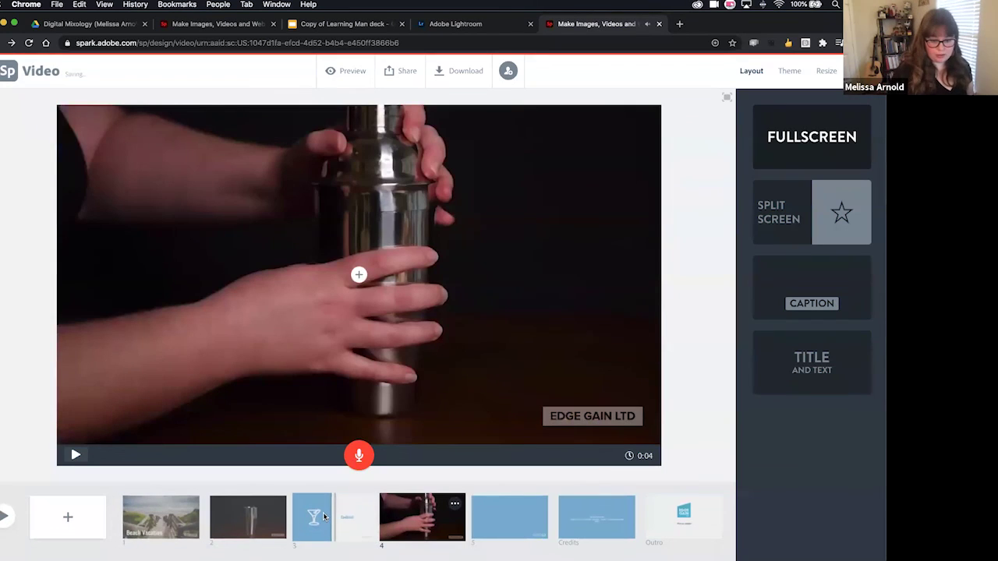
Set the Cocktail slide's duration to 2 seconds and open the music settings.
{"action": "left_click", "coordinate": [323, 511]}
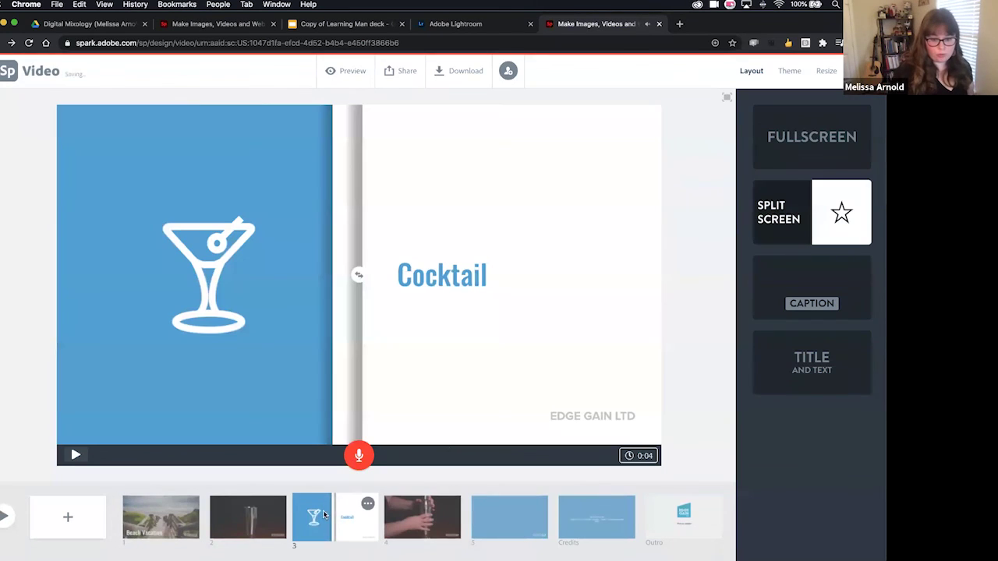
{"action": "left_click", "coordinate": [650, 458]}
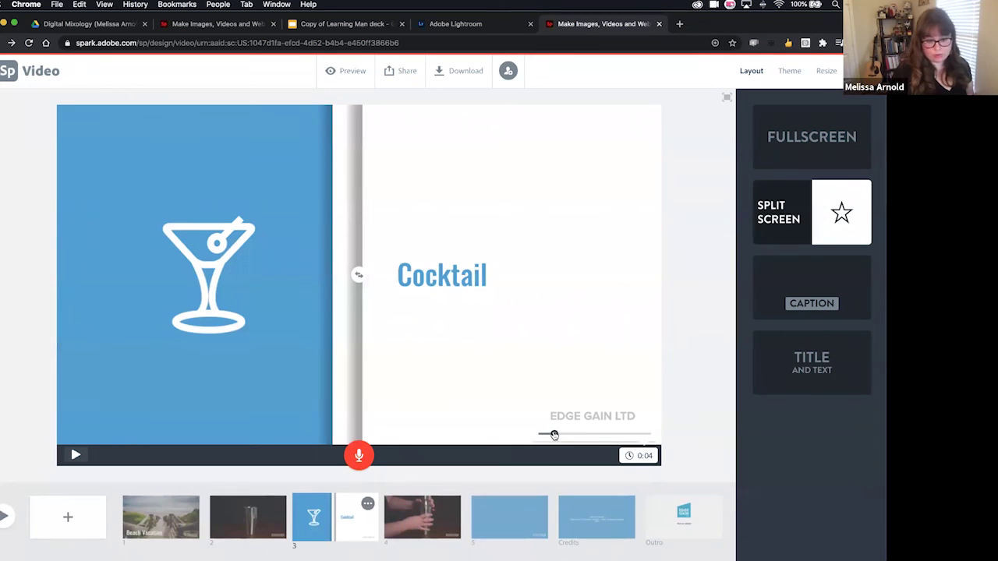
{"action": "left_click_drag", "start_coordinate": [554, 435], "coordinate": [548, 435]}
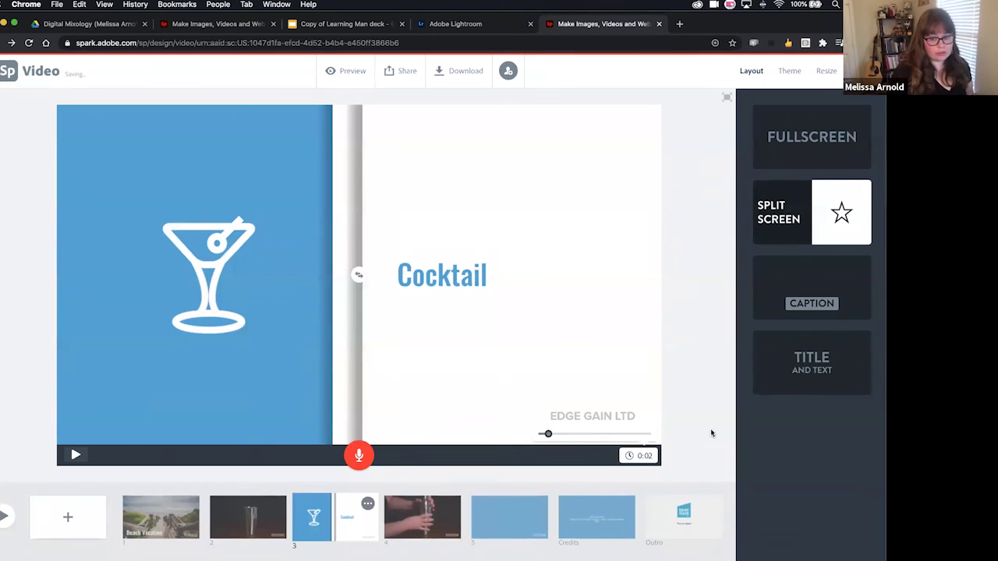
{"action": "left_click", "coordinate": [861, 71]}
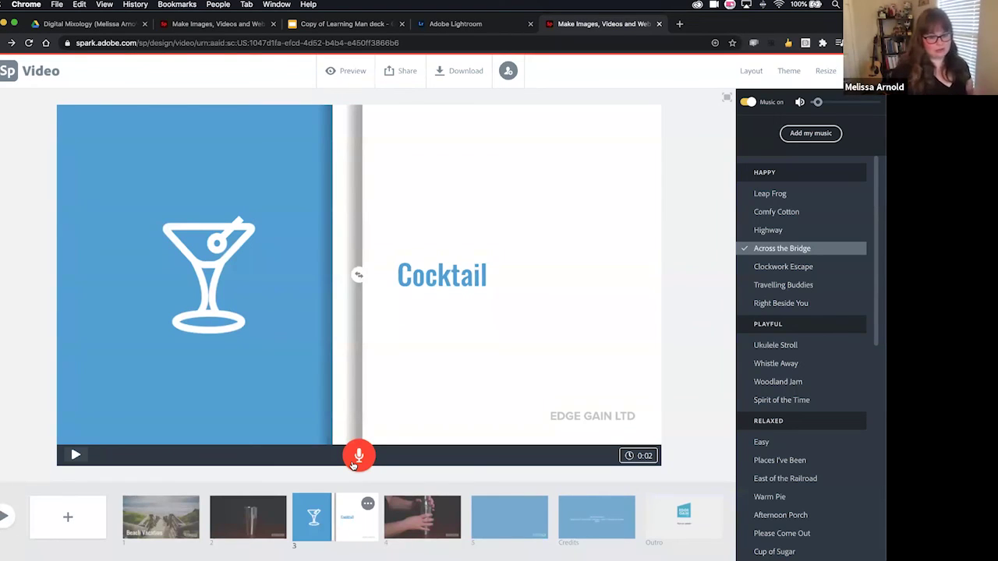
Record a voice narration on the Beach Vacation slide and play it back.
{"action": "left_click", "coordinate": [158, 516]}
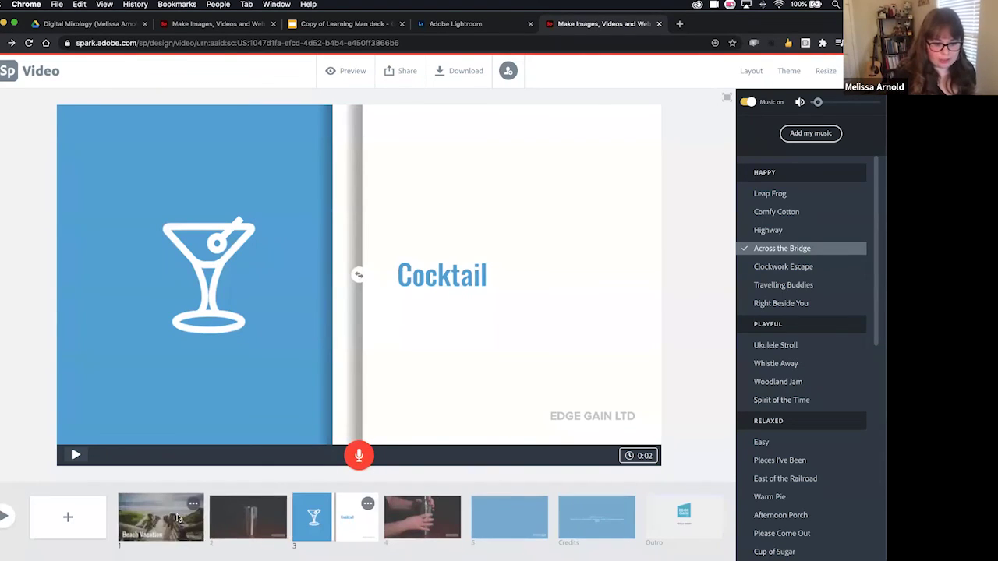
{"action": "left_click_drag", "start_coordinate": [359, 459], "coordinate": [359, 460]}
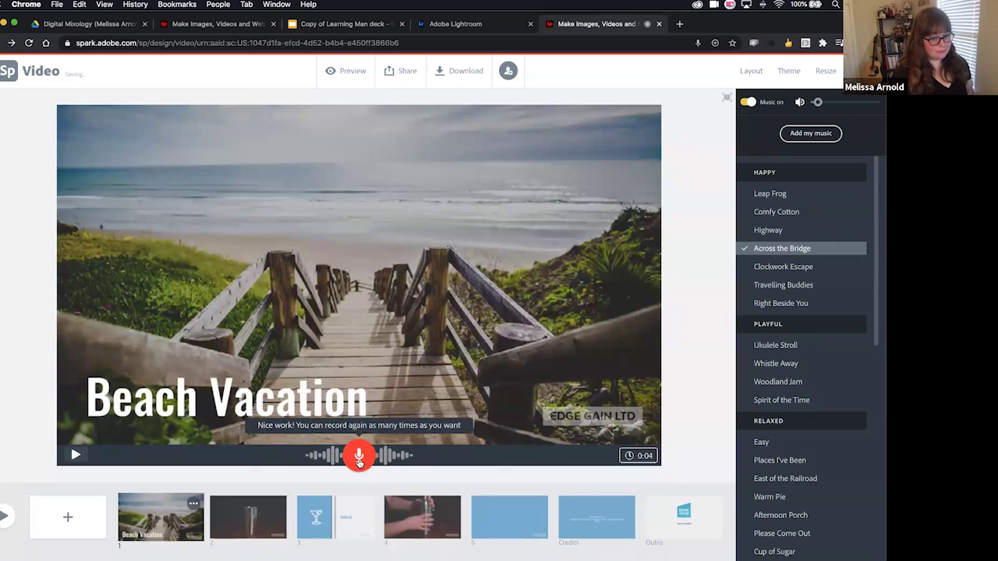
{"action": "left_click", "coordinate": [74, 456]}
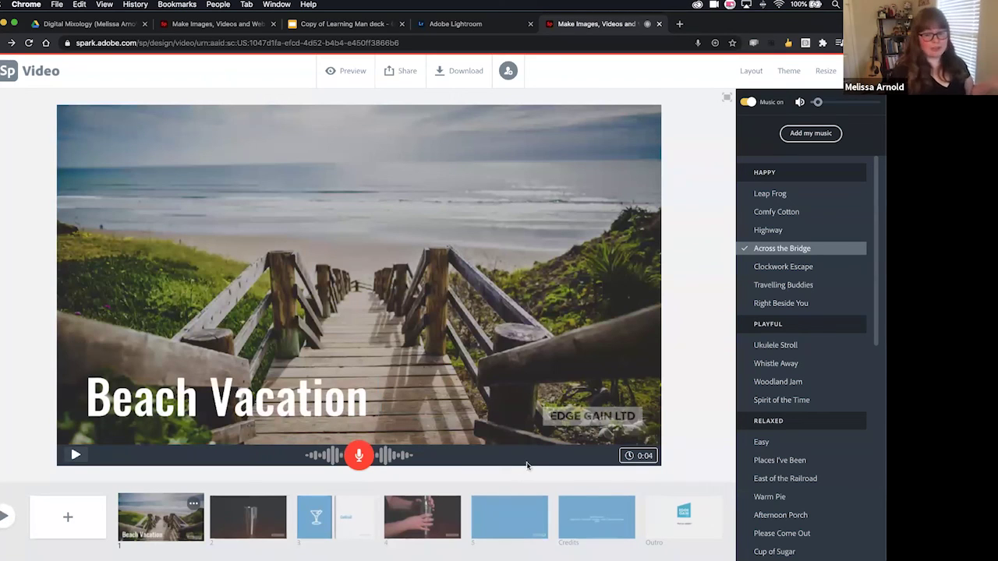
{"action": "mouse_move", "coordinate": [641, 451]}
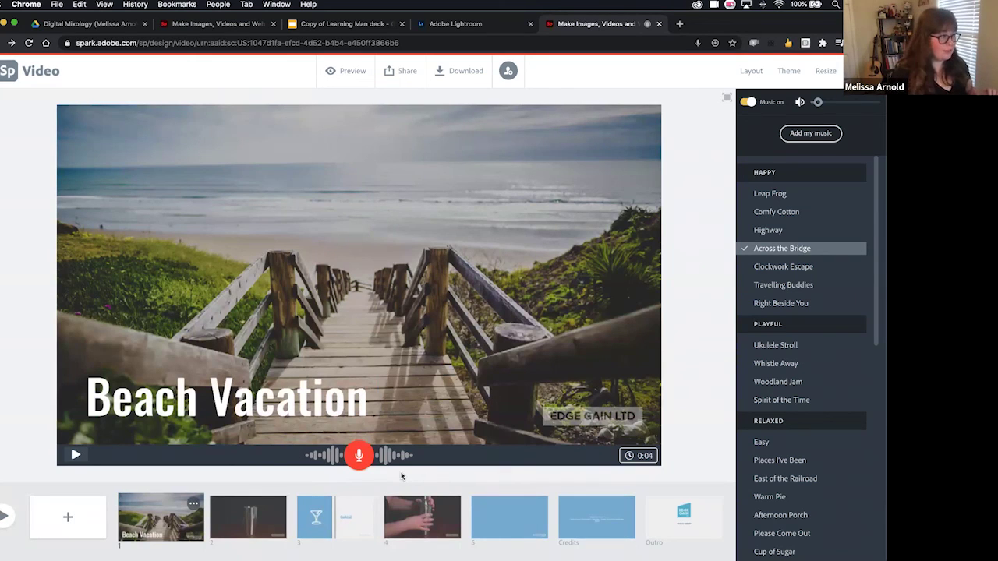
Record the voice narration on the Beach Vacation slide again.
{"action": "left_click", "coordinate": [359, 456]}
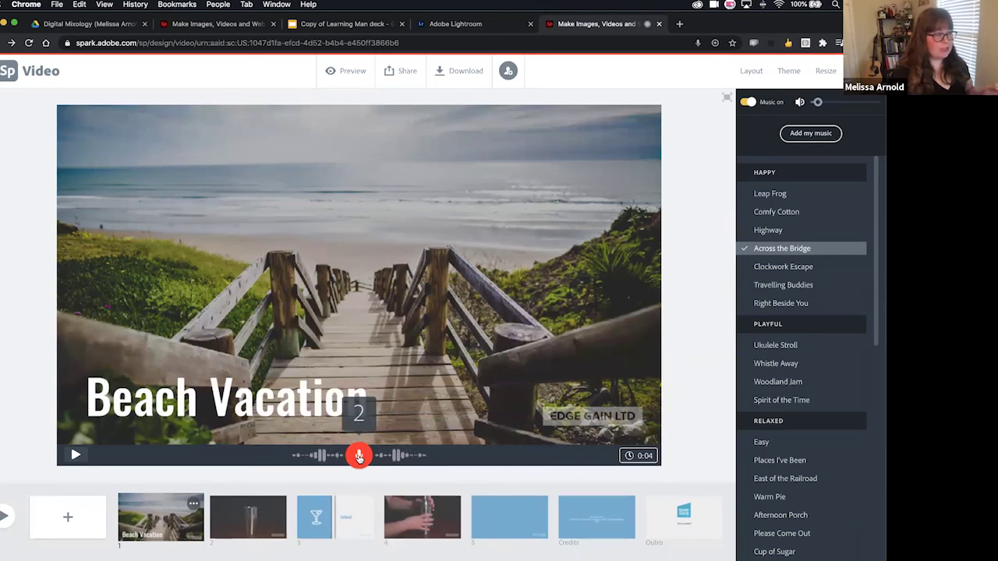
{"action": "left_click_drag", "start_coordinate": [358, 456], "coordinate": [359, 456]}
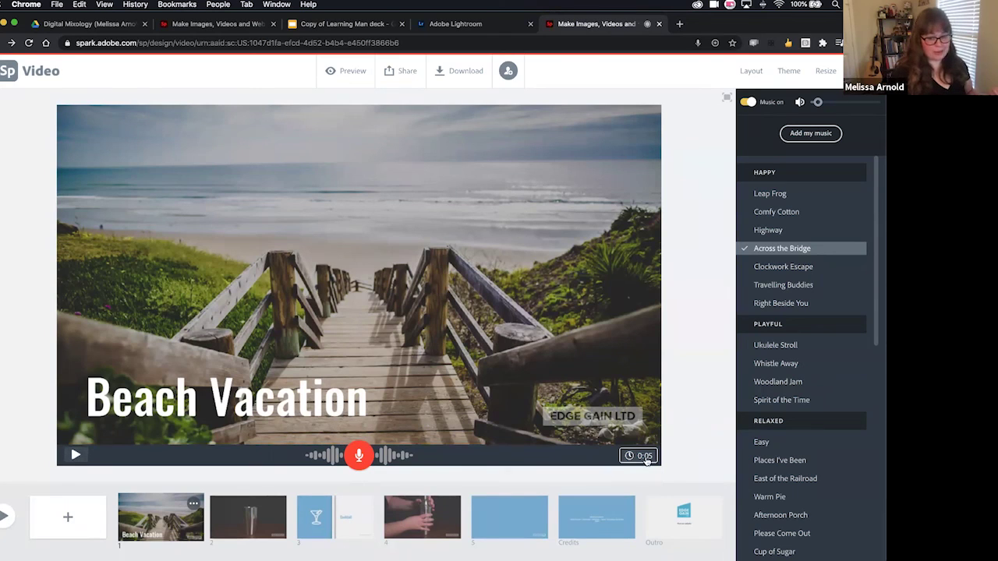
{"action": "mouse_move", "coordinate": [646, 462]}
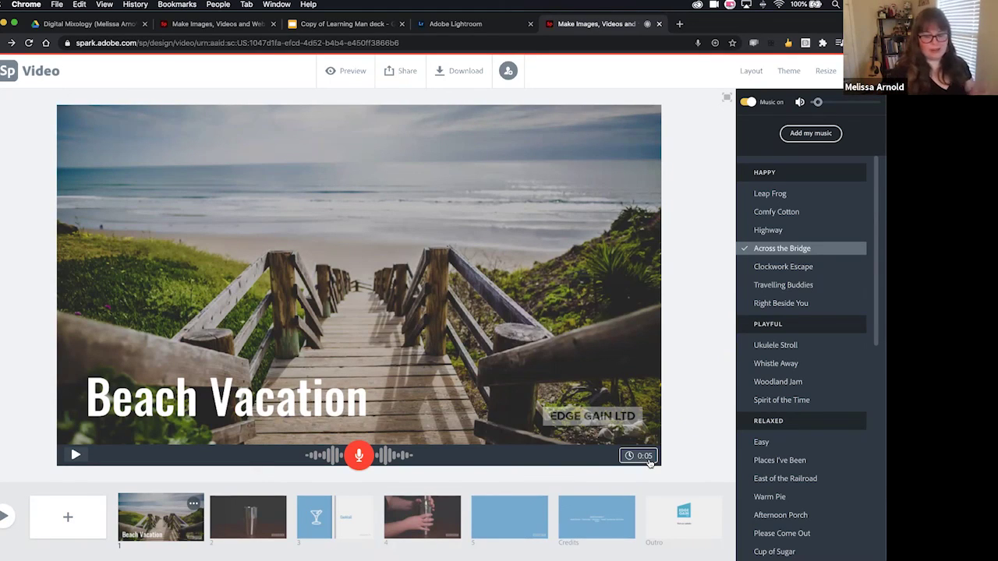
{"action": "left_click", "coordinate": [235, 516]}
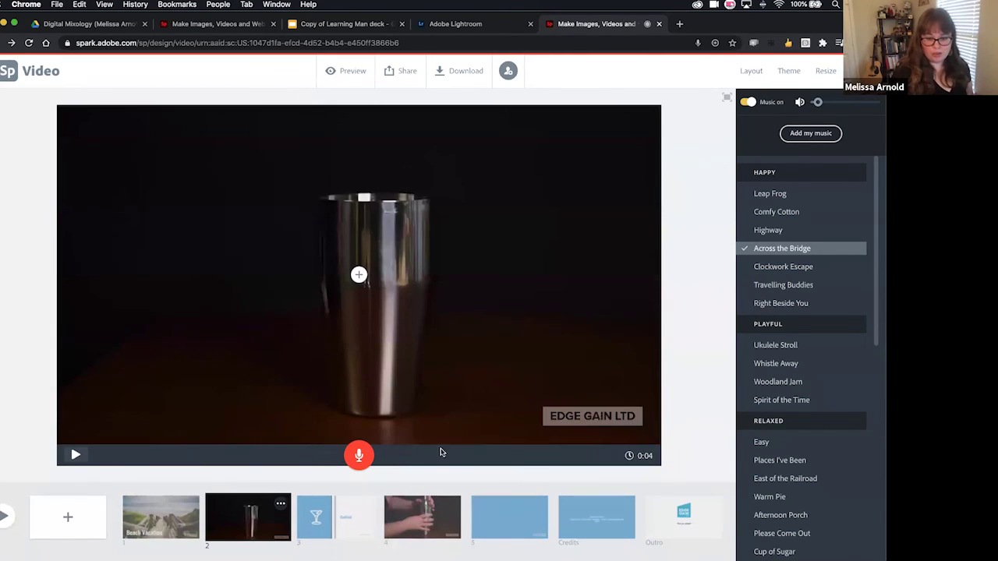
{"action": "left_click", "coordinate": [489, 511]}
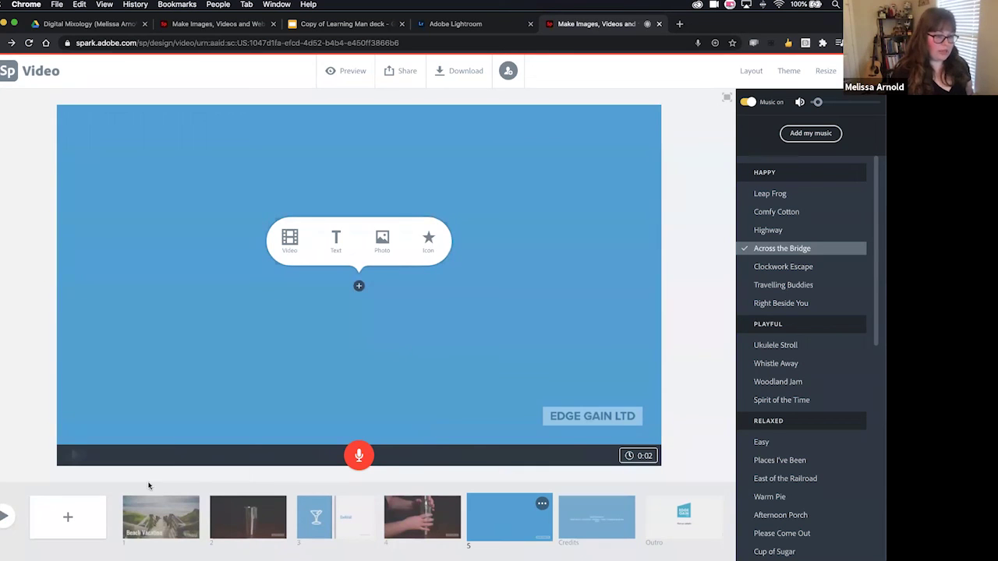
{"action": "left_click", "coordinate": [167, 524]}
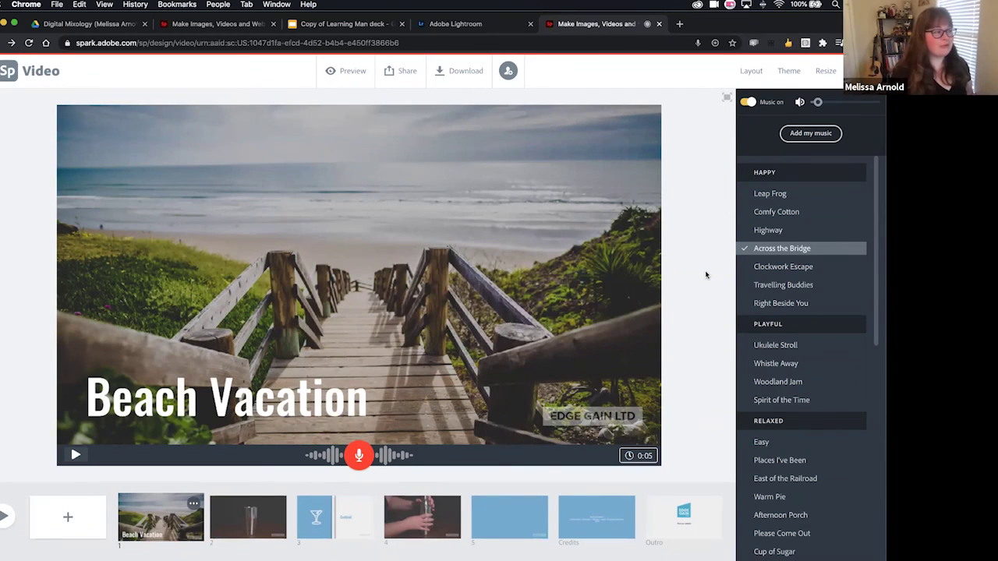
Add the underwater koala photo from Lightroom to the blank fifth slide and apply the Split Screen layout.
{"action": "left_click", "coordinate": [485, 529]}
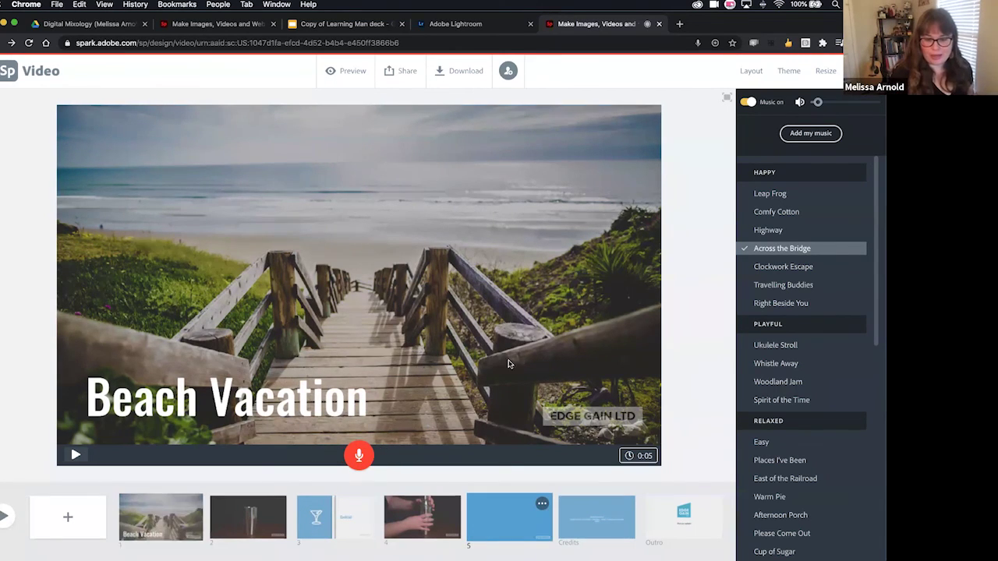
{"action": "left_click", "coordinate": [381, 243]}
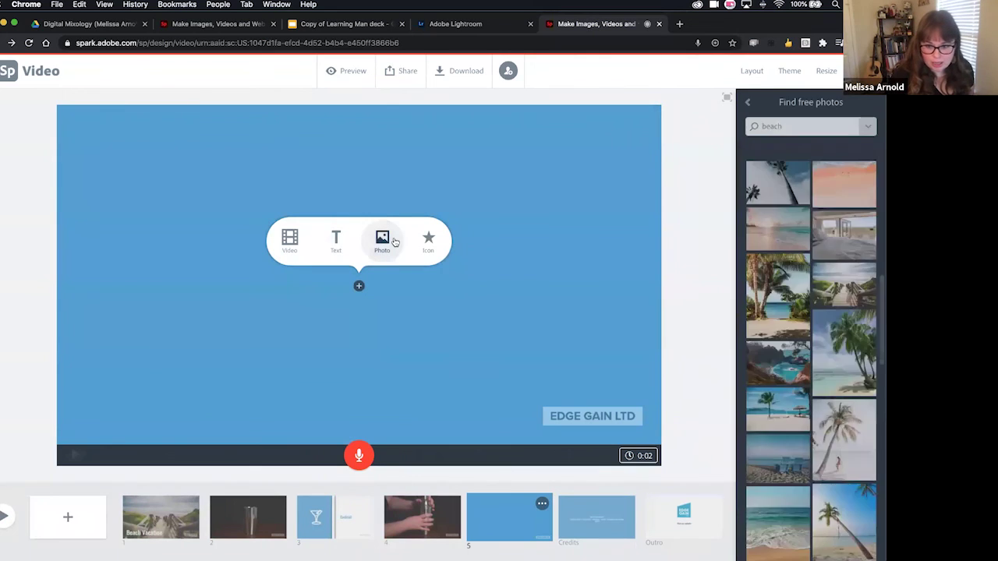
{"action": "left_click", "coordinate": [747, 102]}
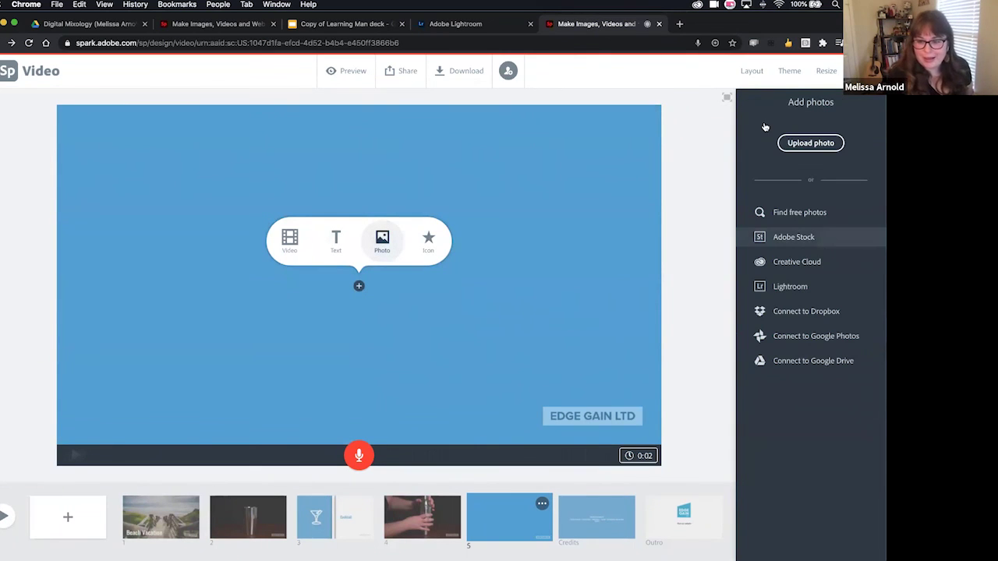
{"action": "left_click", "coordinate": [800, 290]}
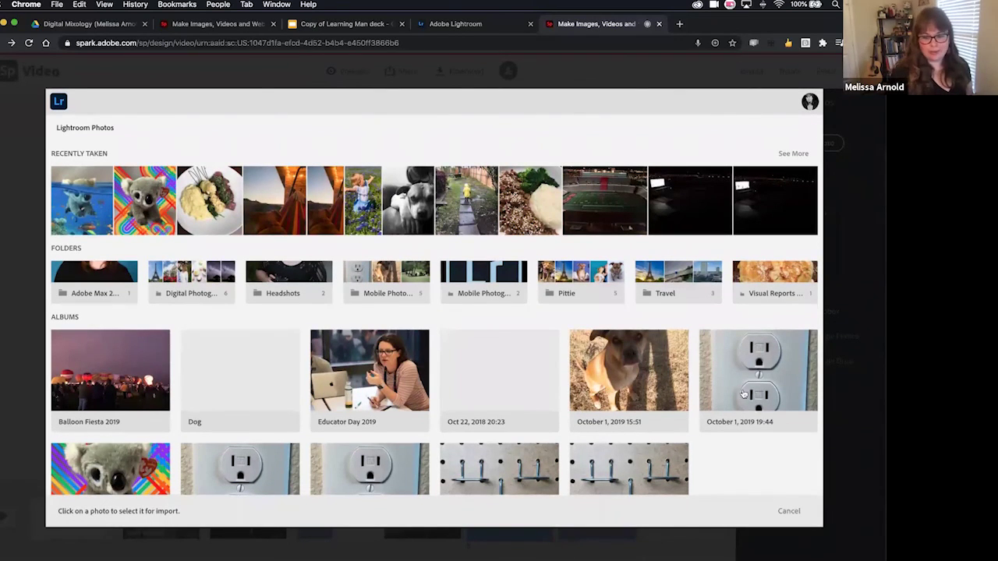
{"action": "left_click", "coordinate": [67, 201]}
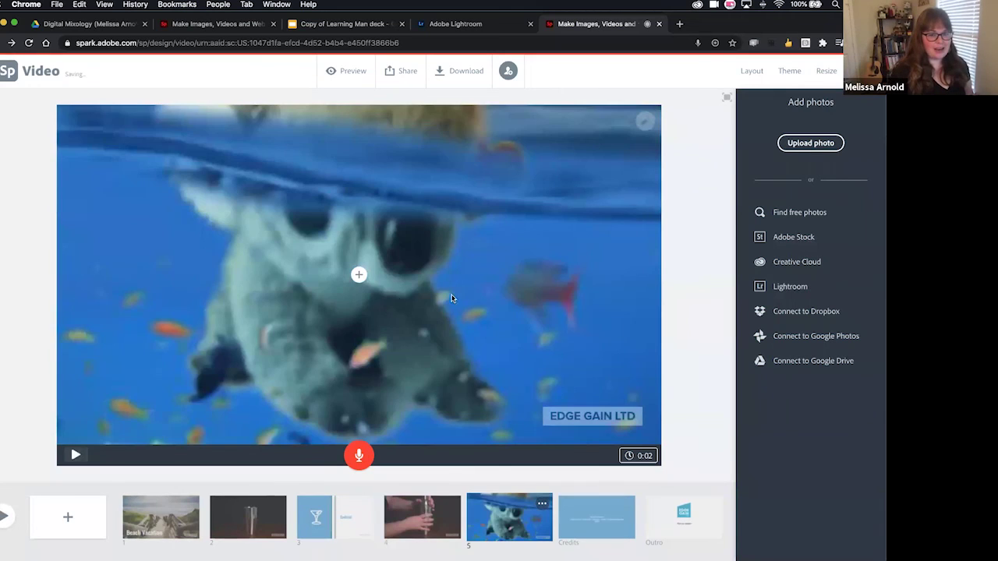
{"action": "left_click", "coordinate": [752, 71]}
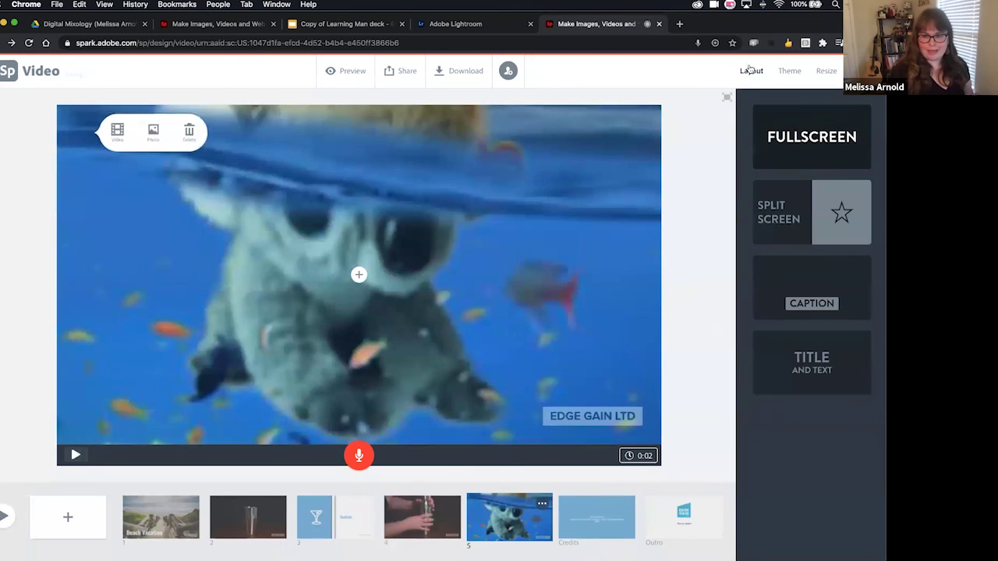
{"action": "left_click", "coordinate": [804, 214]}
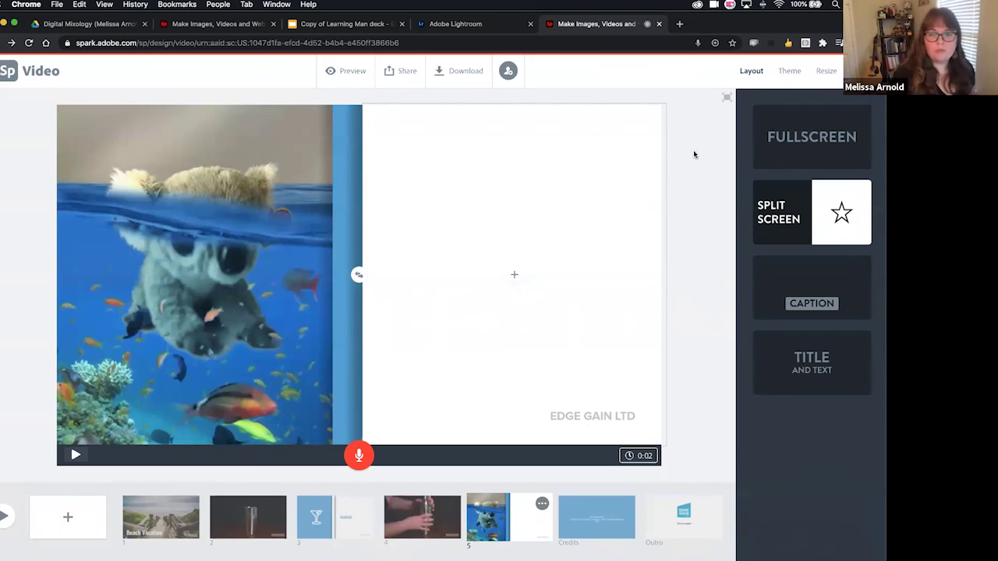
Publish the Drink video with Get noticed turned off and create its shareable link.
{"action": "left_click", "coordinate": [402, 74]}
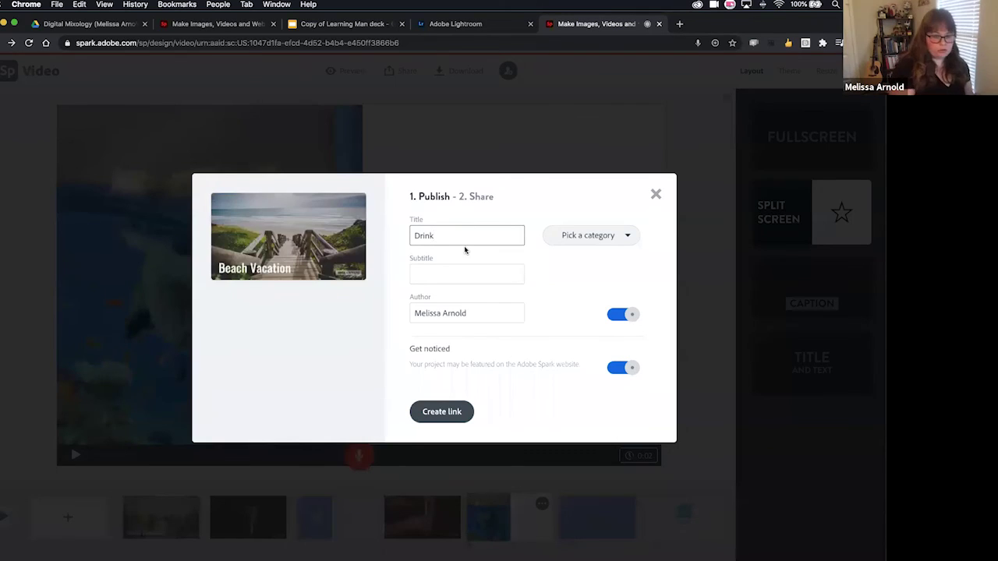
{"action": "left_click", "coordinate": [623, 368]}
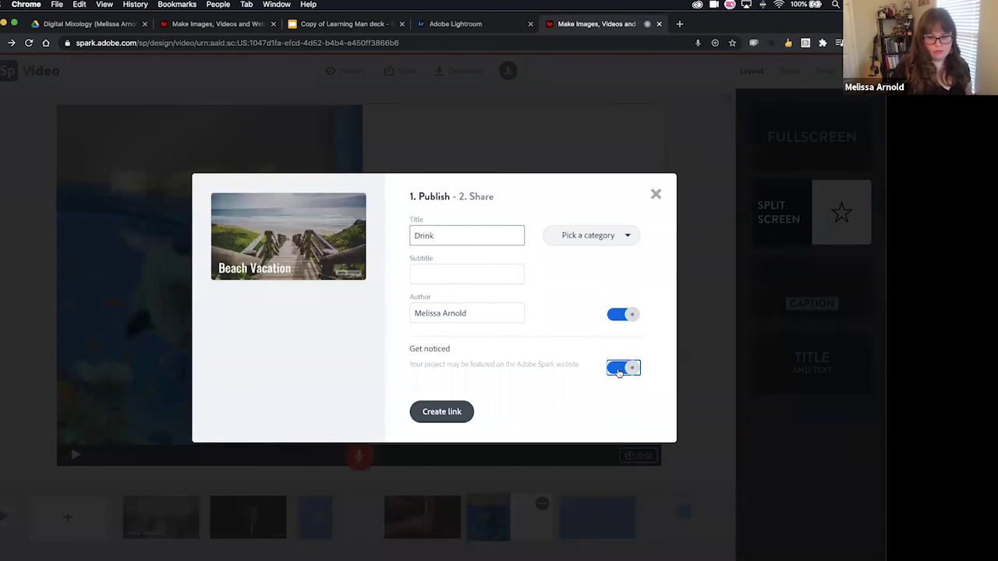
{"action": "left_click", "coordinate": [454, 276]}
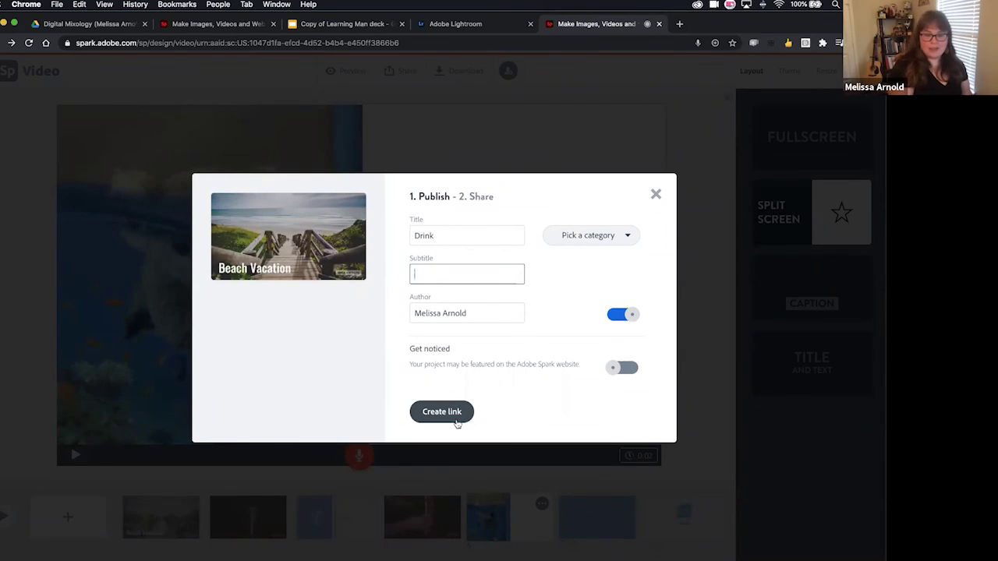
{"action": "left_click", "coordinate": [427, 413]}
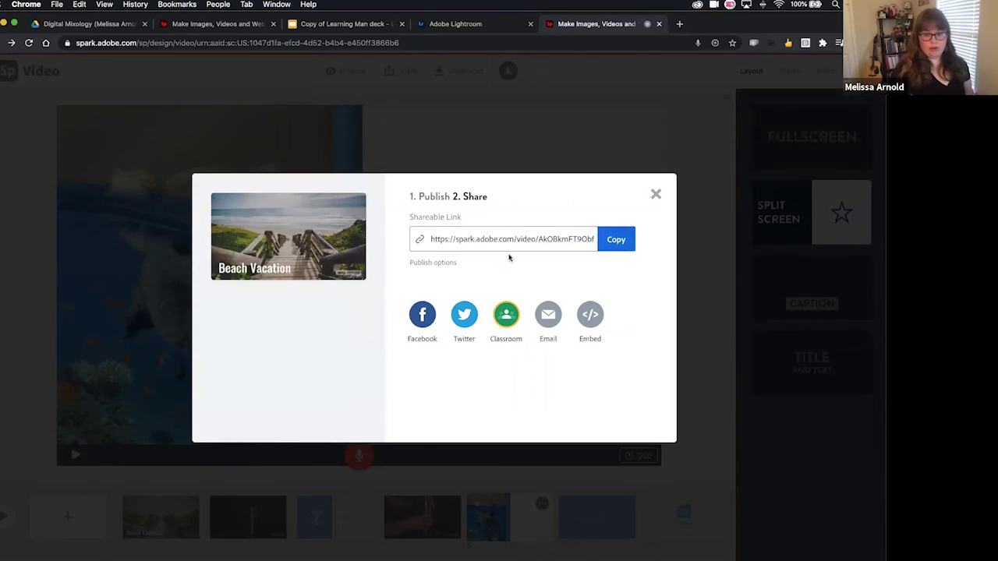
Copy the video's shareable link and close the sharing dialog.
{"action": "left_click", "coordinate": [624, 247]}
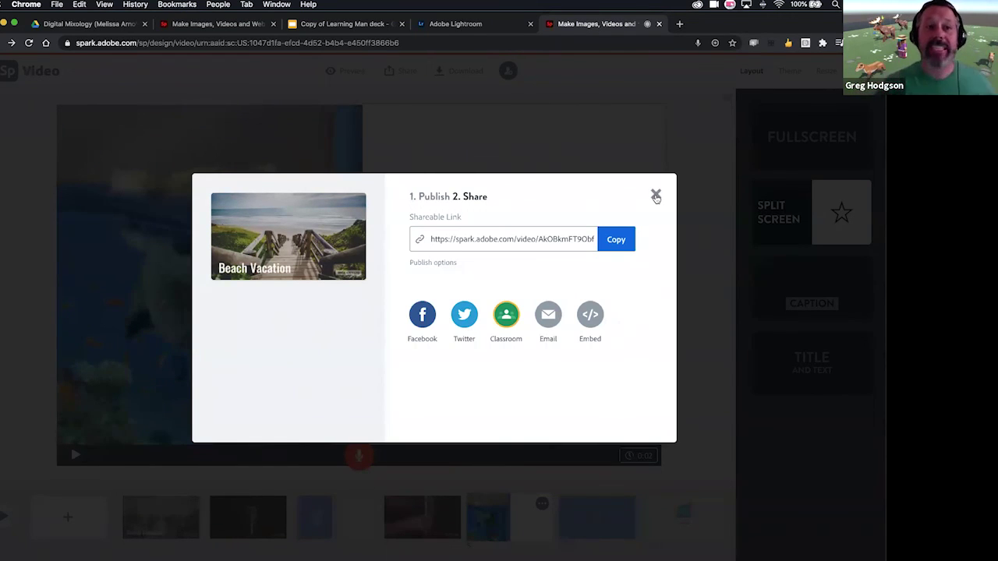
{"action": "left_click", "coordinate": [616, 240]}
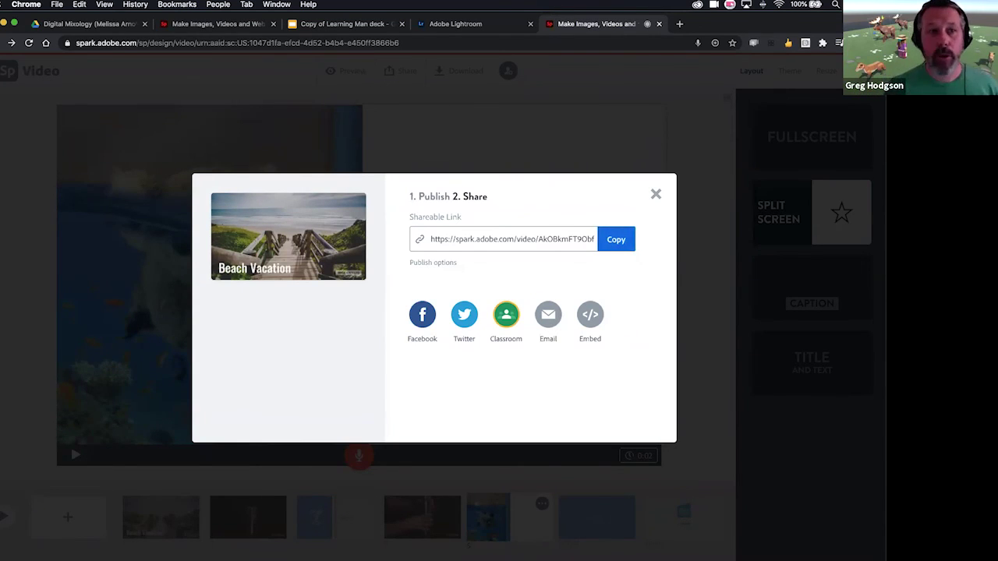
{"action": "left_click", "coordinate": [656, 195]}
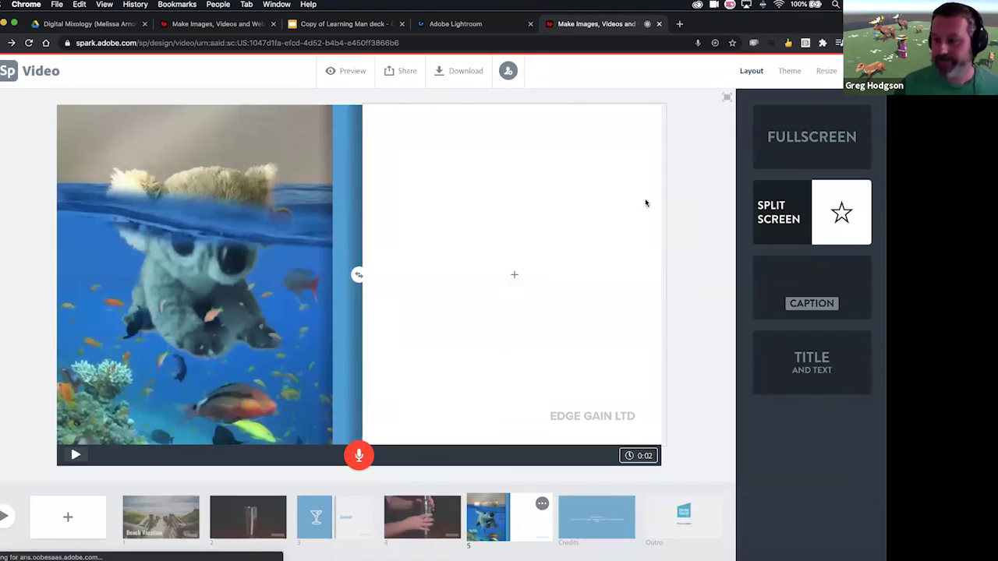
Start preparing the video for download and dismiss it, and look at the options for inviting collaborators to the project.
{"action": "left_click", "coordinate": [414, 525]}
{"action": "left_click", "coordinate": [260, 523]}
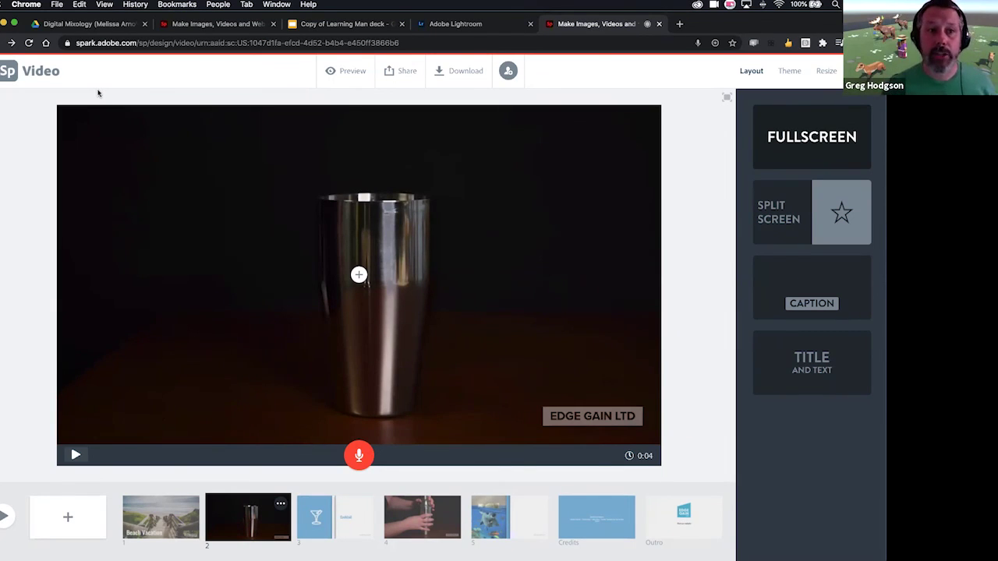
{"action": "left_click", "coordinate": [456, 75]}
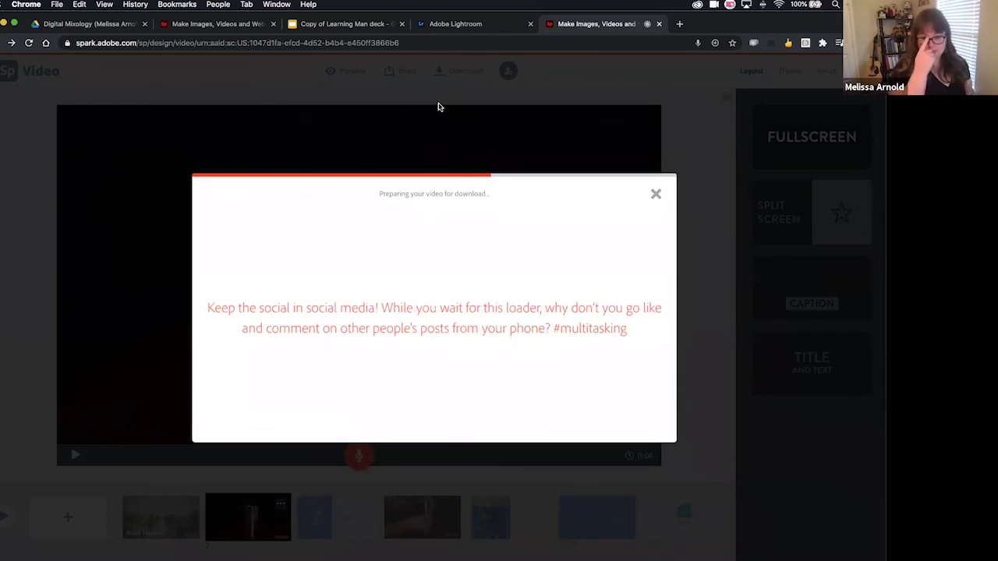
{"action": "left_click", "coordinate": [656, 195]}
{"action": "left_click", "coordinate": [507, 71]}
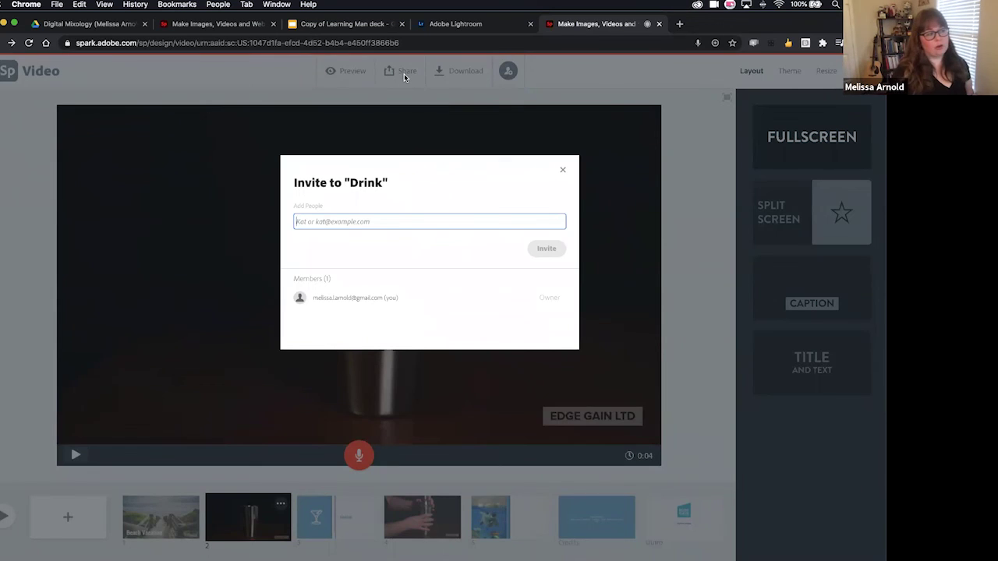
{"action": "left_click", "coordinate": [562, 172]}
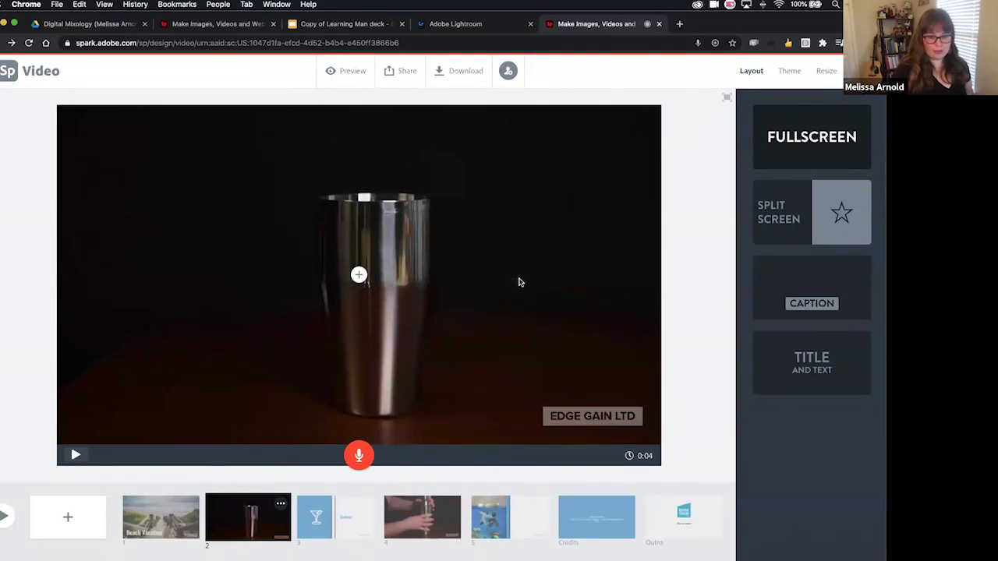
{"action": "left_click", "coordinate": [482, 527]}
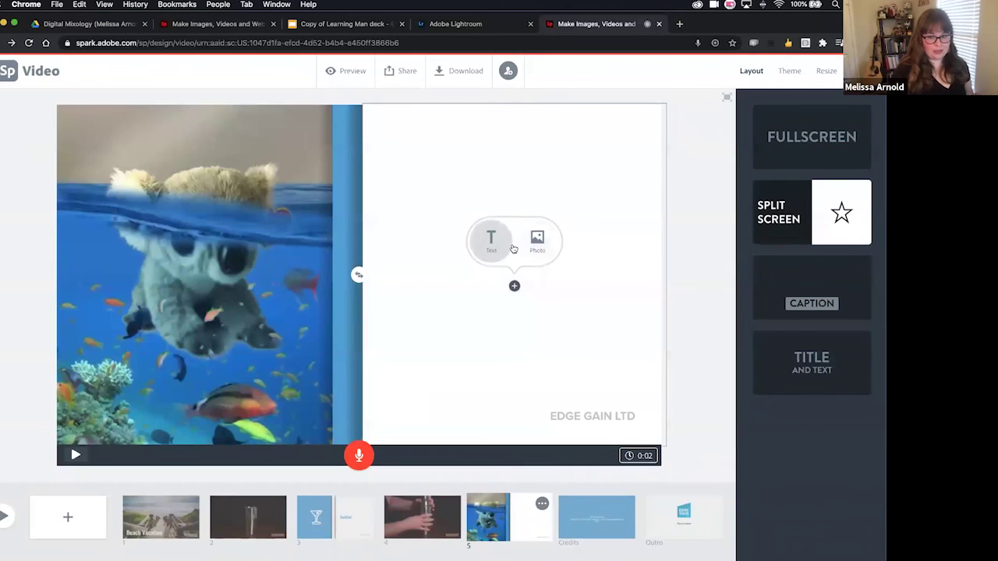
{"action": "left_click", "coordinate": [538, 243]}
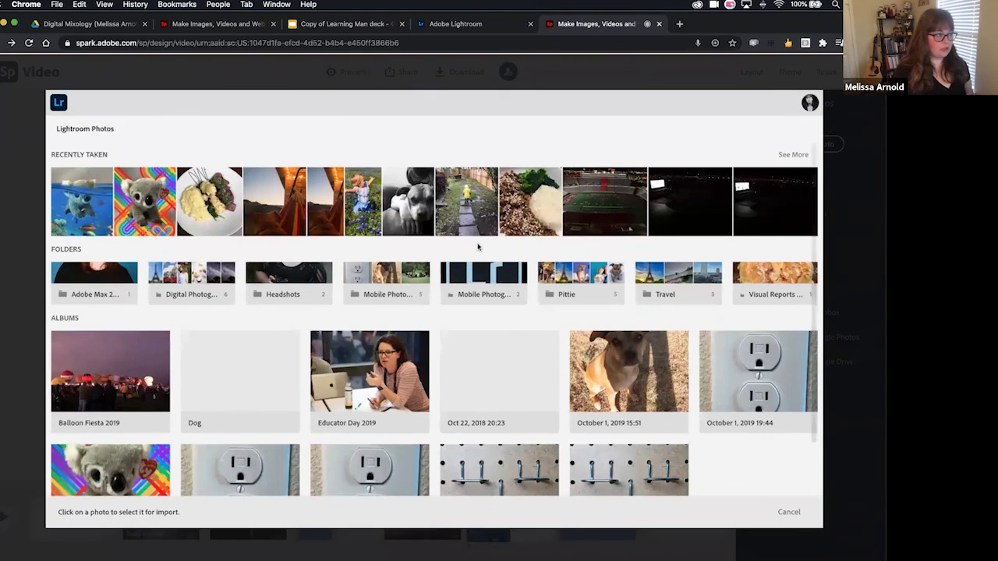
{"action": "left_click", "coordinate": [18, 159]}
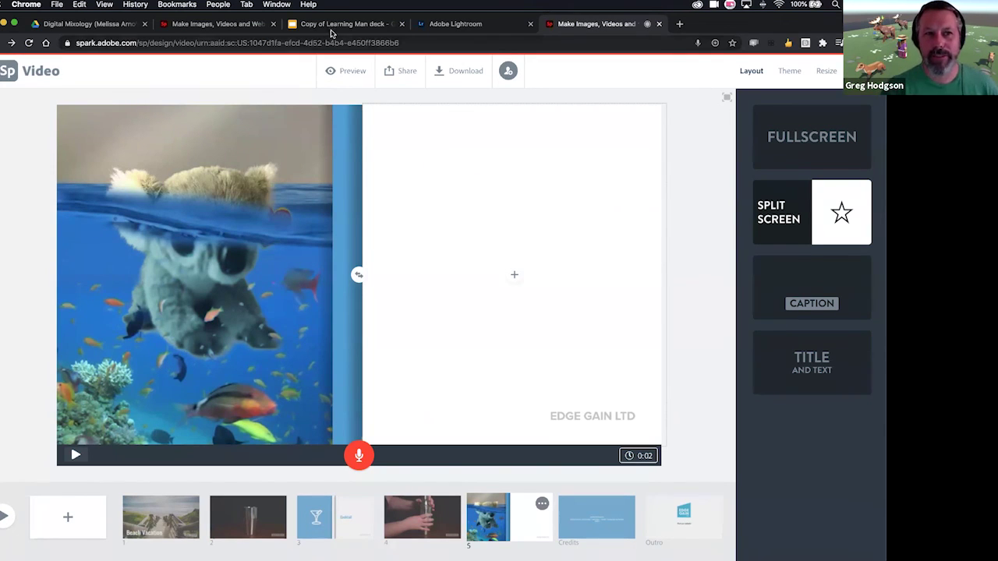
Switch to the Caribbean Vacation project and review its light rum and Malibu dark rum ingredient slides.
{"action": "left_click", "coordinate": [215, 24]}
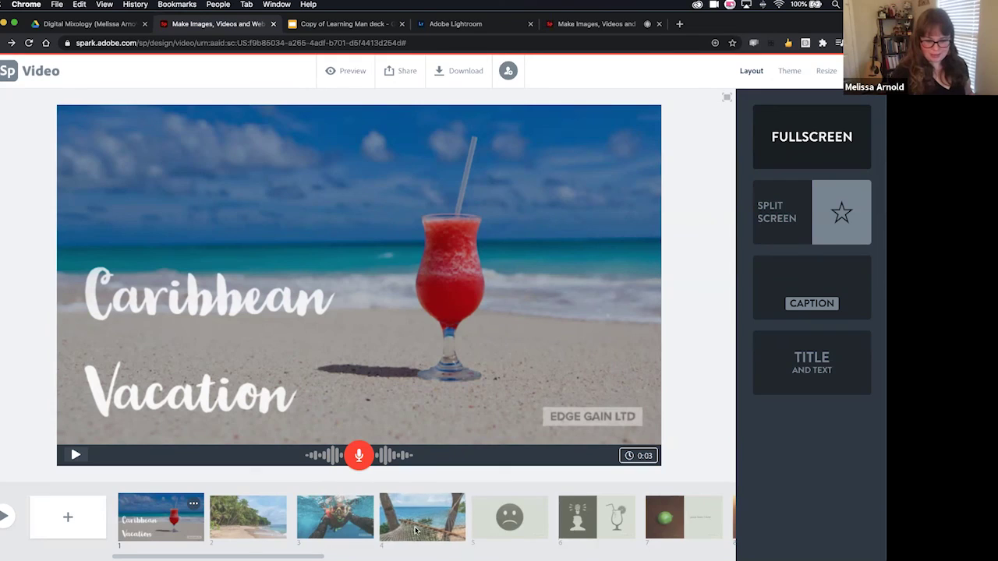
{"action": "scroll", "coordinate": [390, 519], "scroll_direction": "right", "scroll_amount": 5}
{"action": "scroll", "coordinate": [416, 530], "scroll_direction": "right", "scroll_amount": 5}
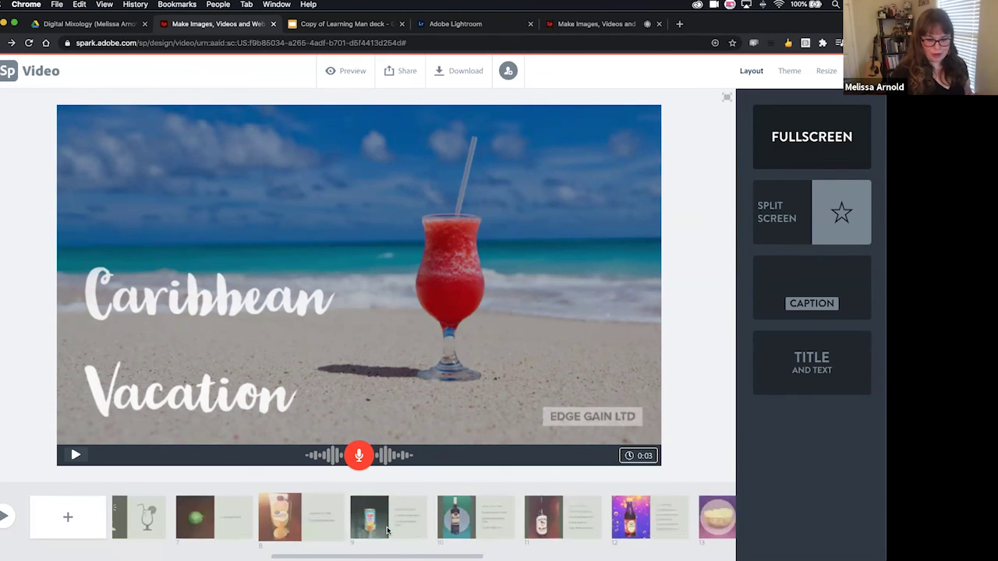
{"action": "left_click", "coordinate": [458, 531]}
{"action": "scroll", "coordinate": [458, 531], "scroll_direction": "right", "scroll_amount": 3}
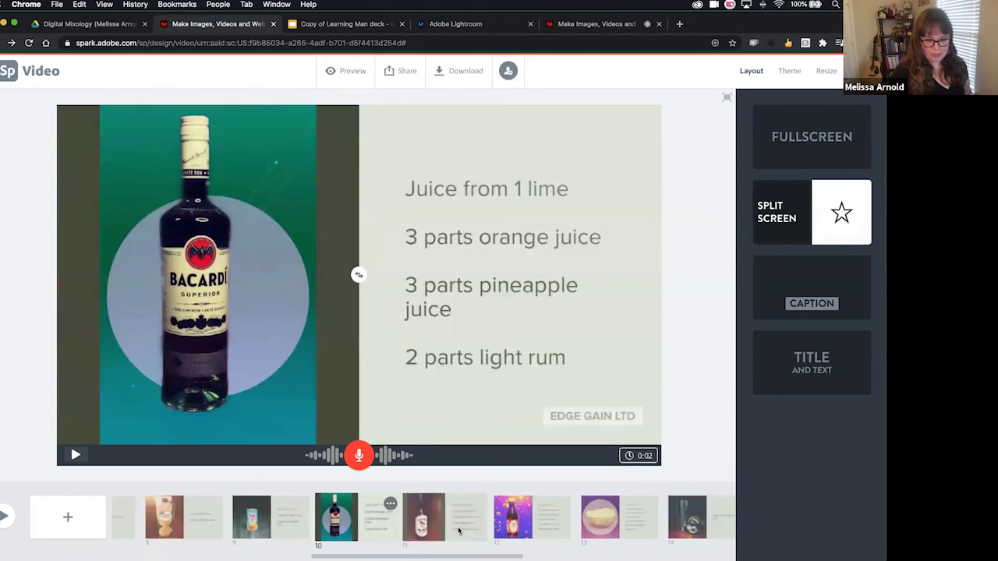
{"action": "left_click", "coordinate": [459, 531]}
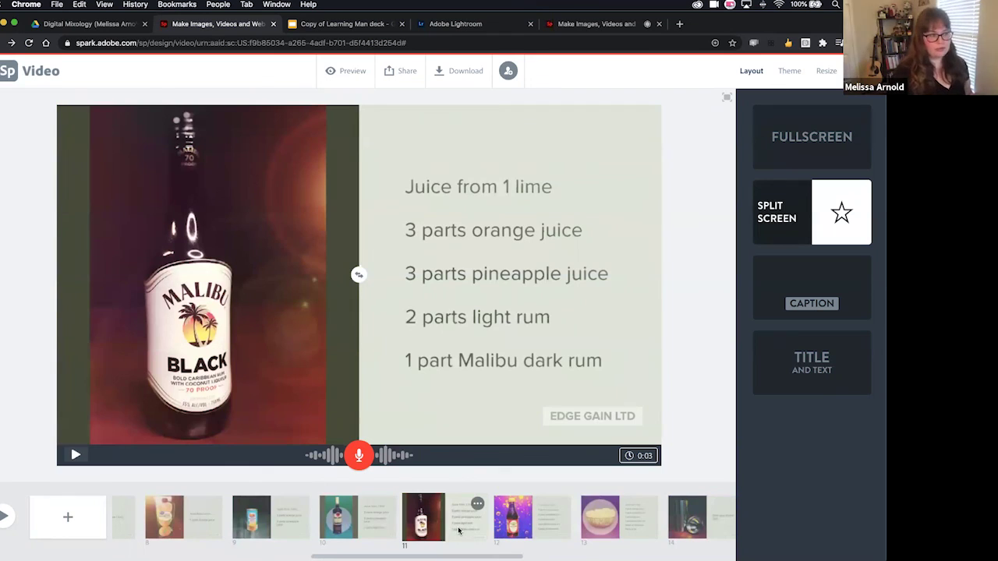